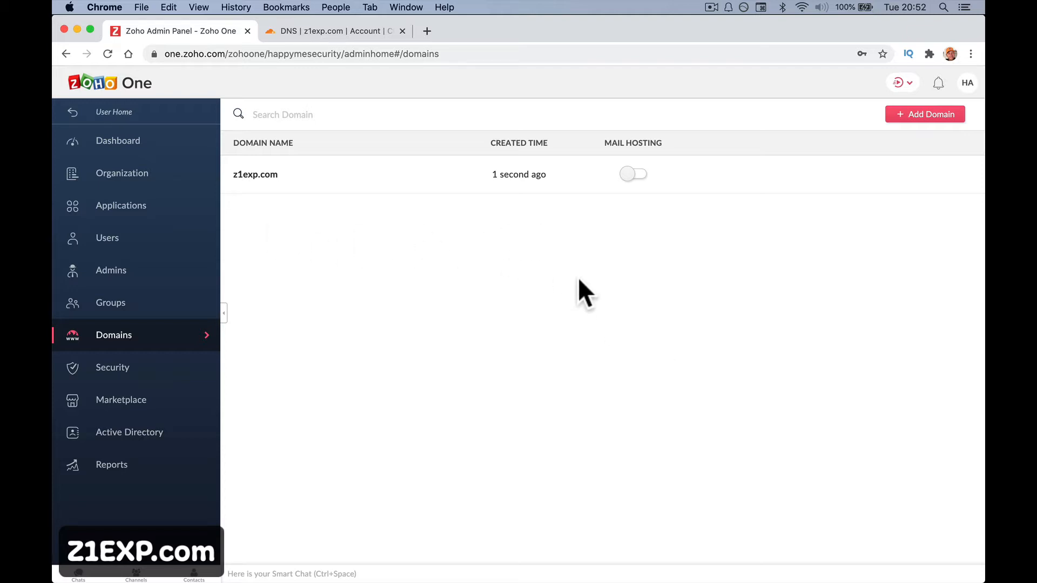
Dismiss the mail hosting prompt and start adding a new application from the Applications list
{"action": "left_click", "coordinate": [633, 174]}
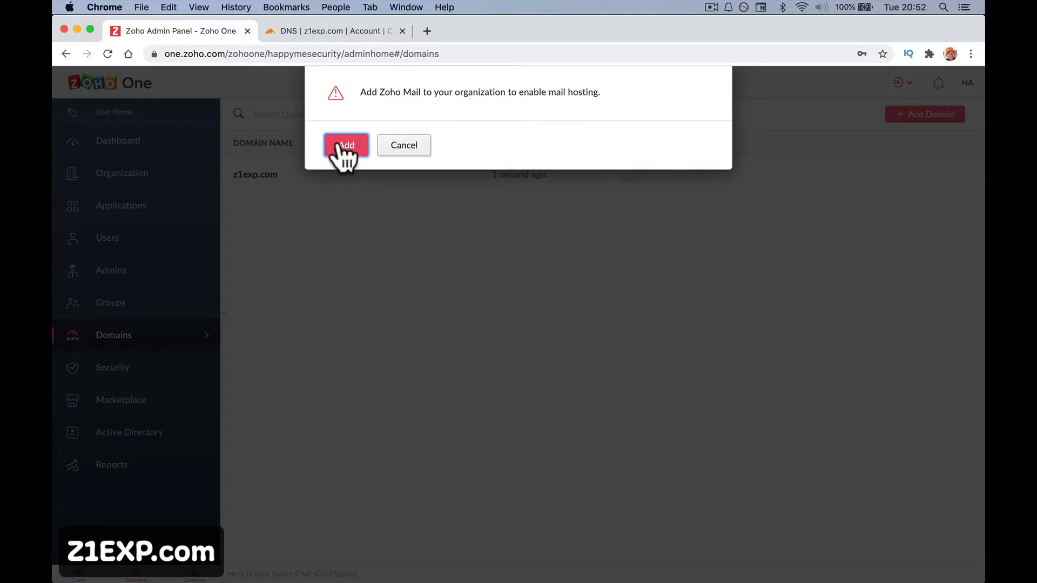
{"action": "left_click", "coordinate": [404, 144]}
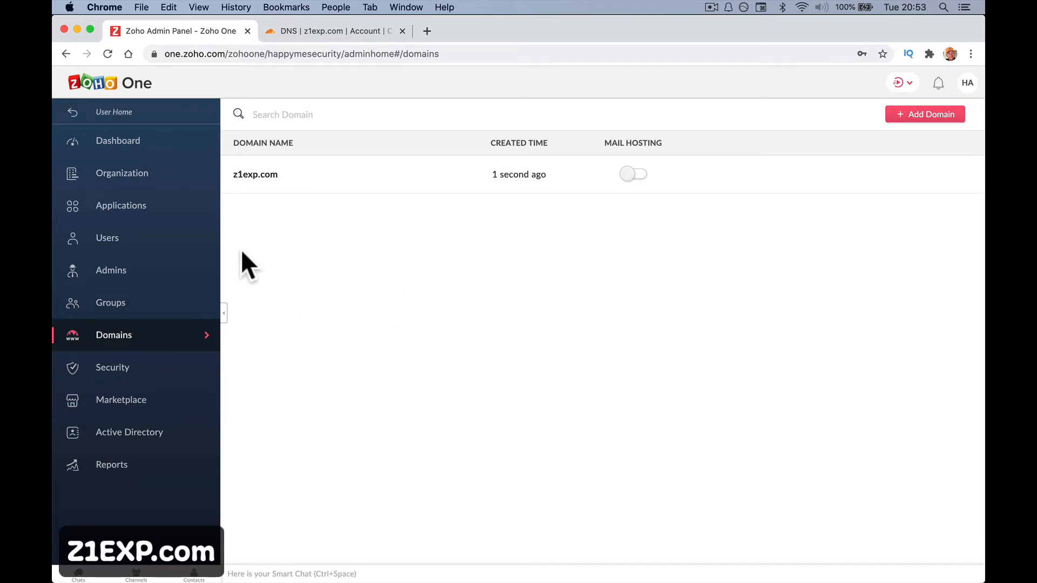
{"action": "left_click", "coordinate": [185, 205]}
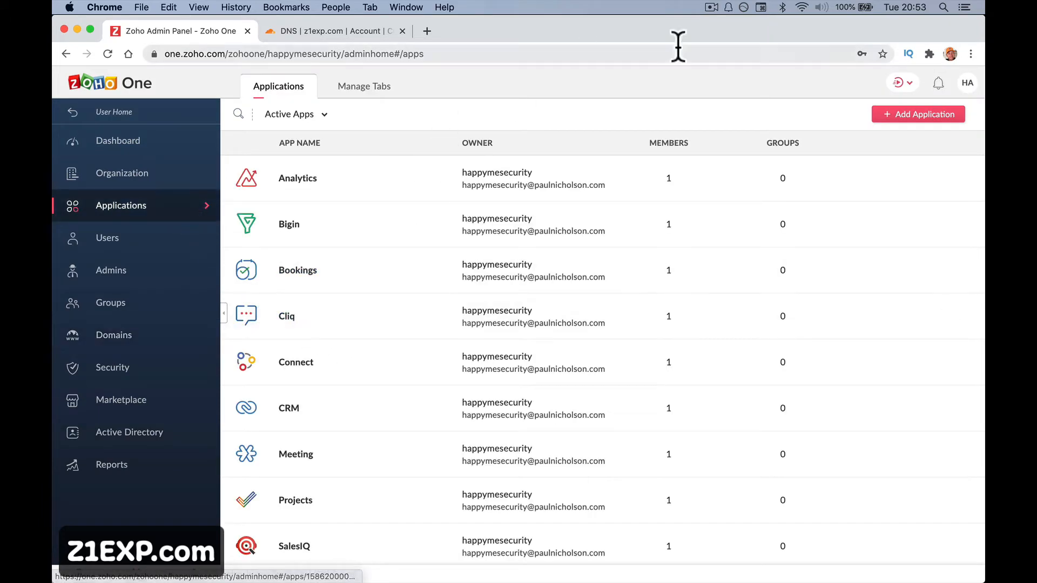
{"action": "left_click", "coordinate": [918, 114]}
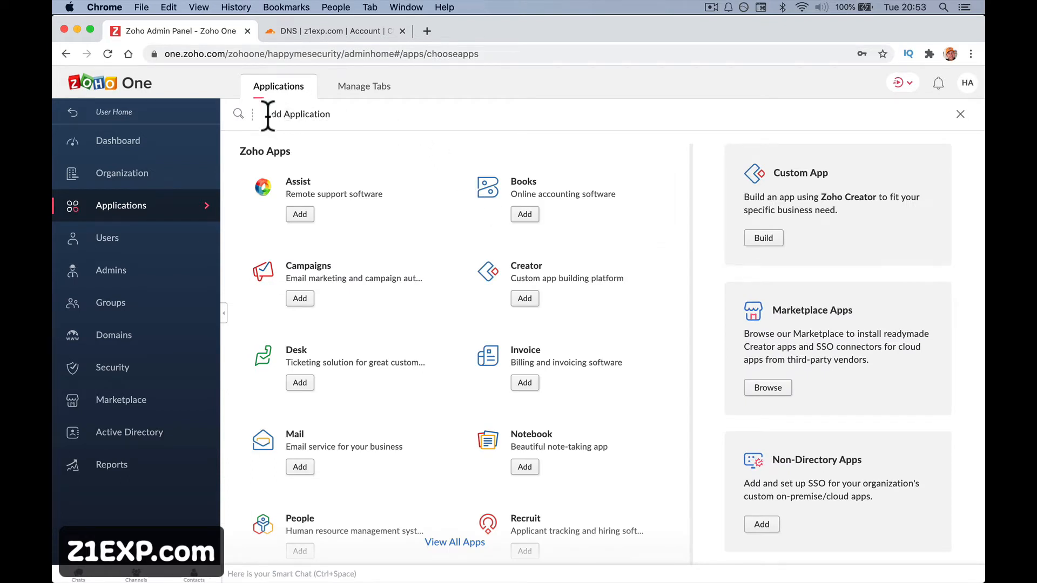
Search the available Zoho apps for mail and add the Mail app to the organization
{"action": "left_click", "coordinate": [239, 118]}
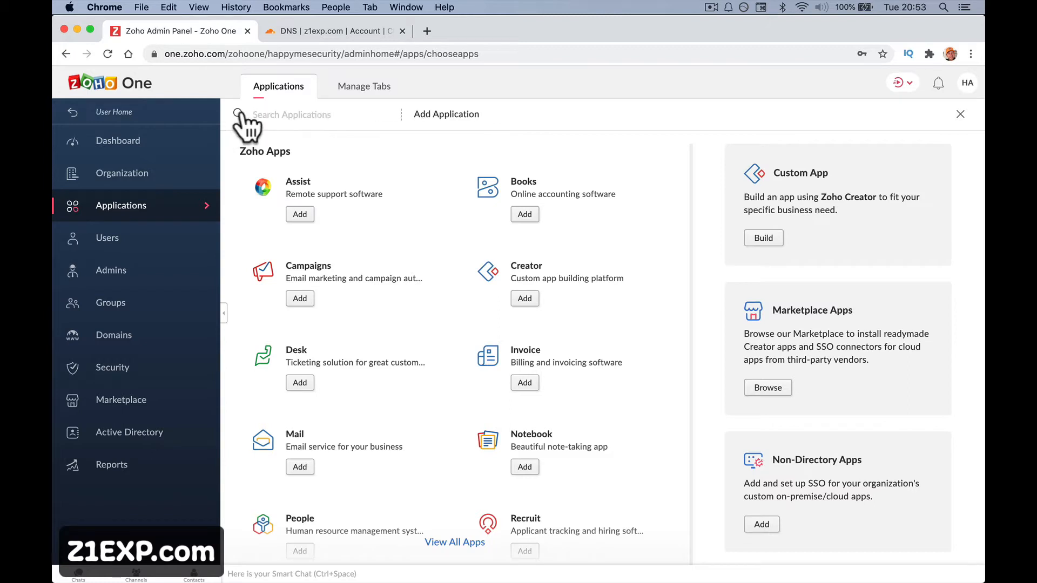
{"action": "type", "text": "mail"}
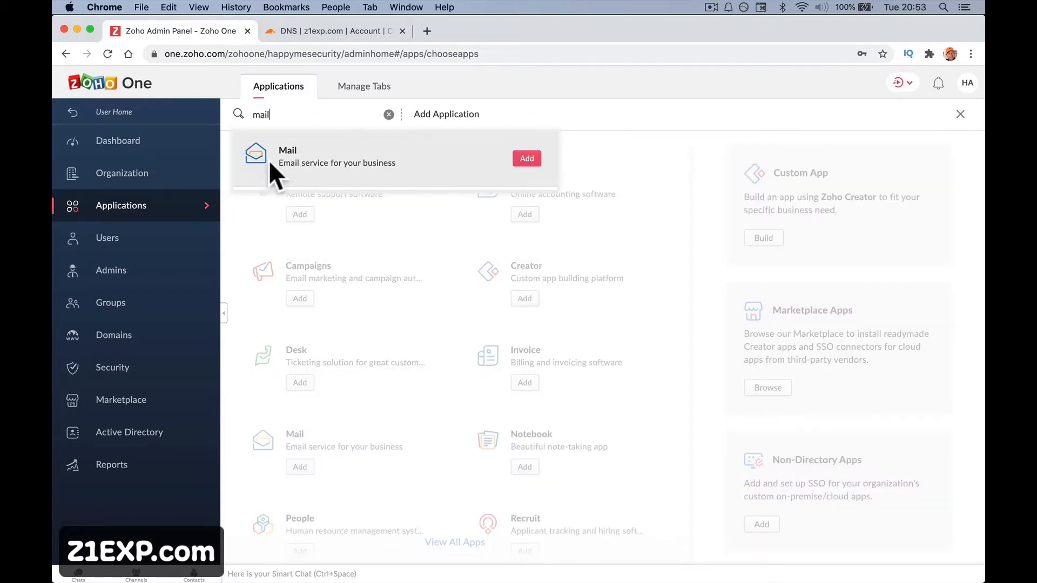
{"action": "left_click", "coordinate": [526, 159]}
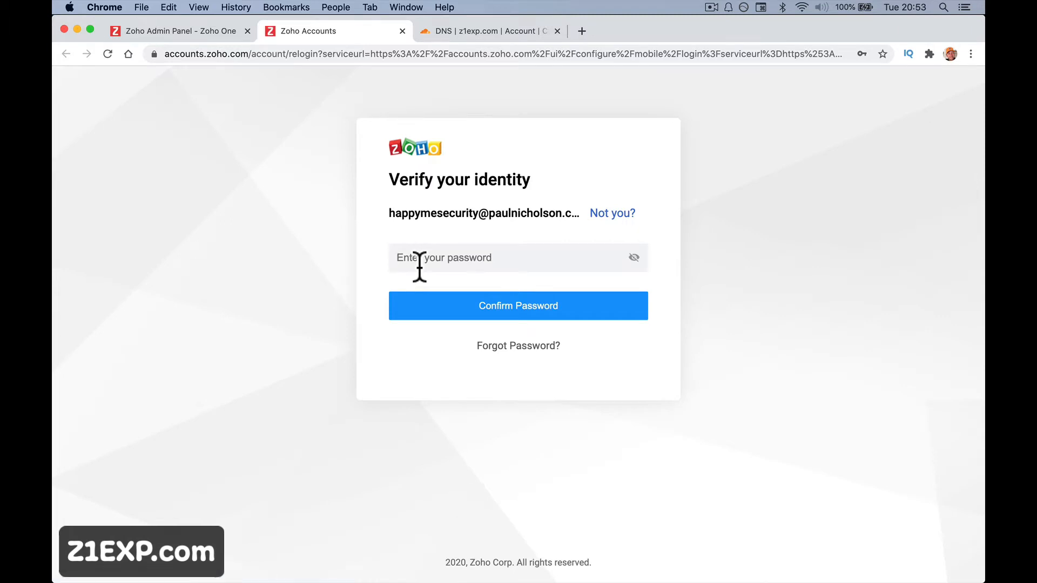
{"action": "type", "text": "••••"}
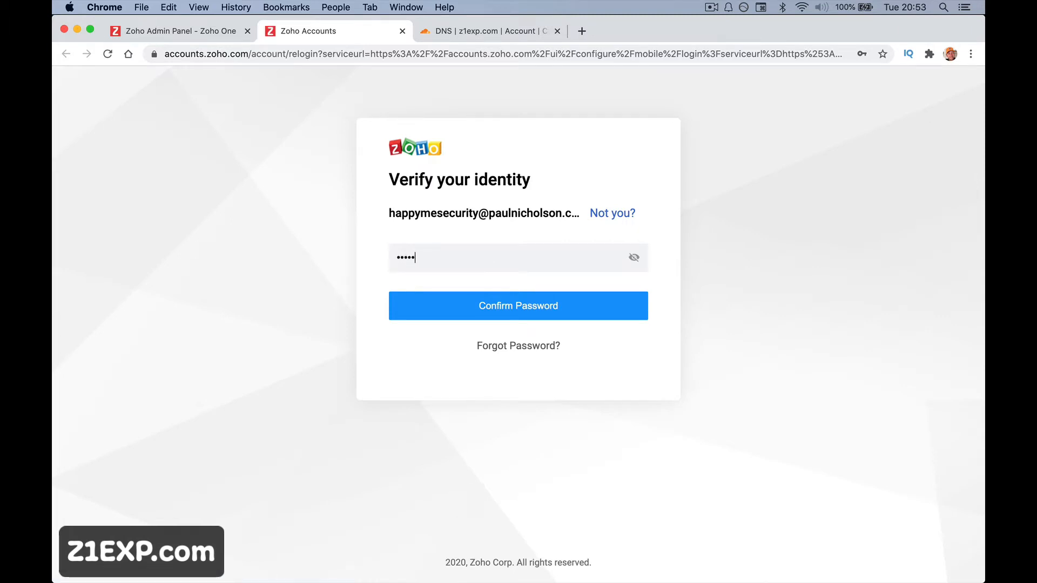
{"action": "type", "text": "••••"}
Submit the password, verify the mobile number with the sent code, and continue to domain setup
{"action": "key", "text": "Return"}
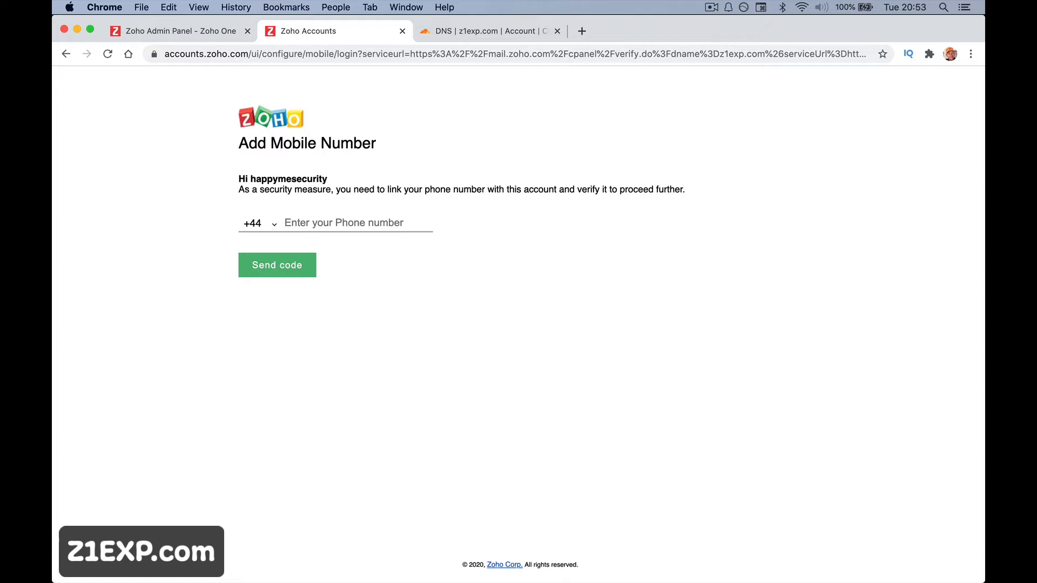
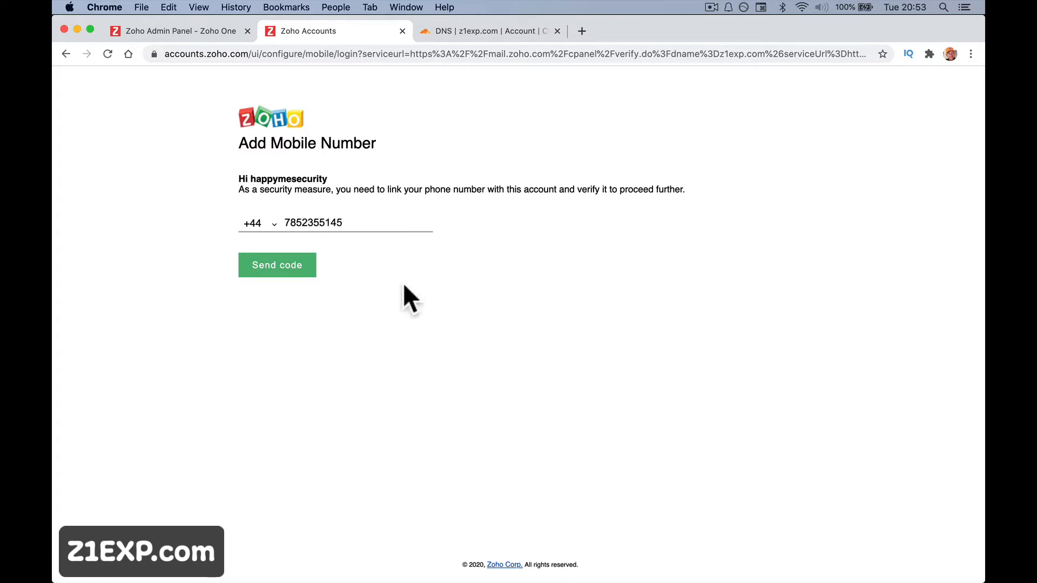
{"action": "left_click", "coordinate": [284, 266]}
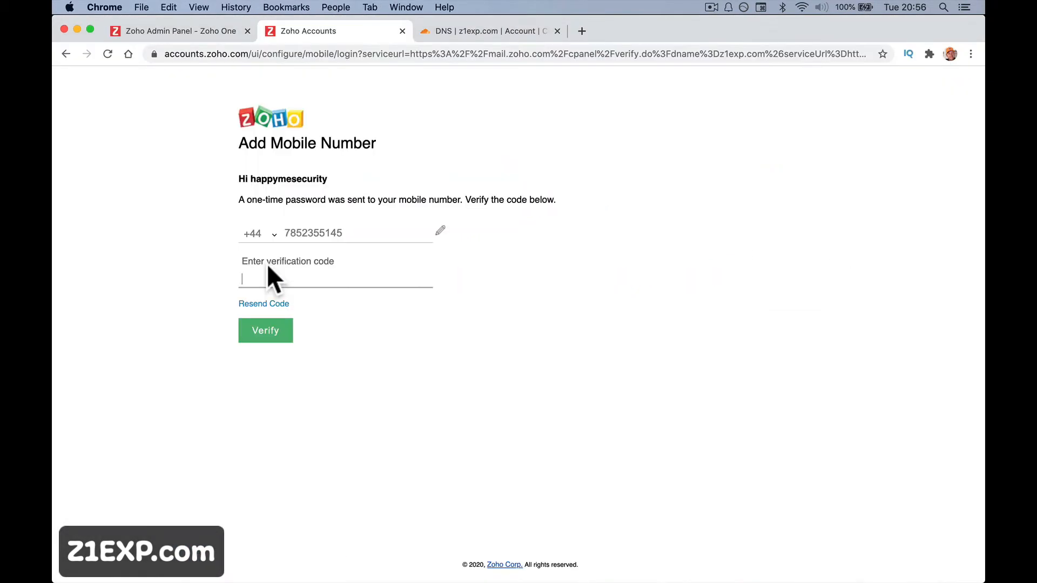
{"action": "left_click", "coordinate": [267, 276]}
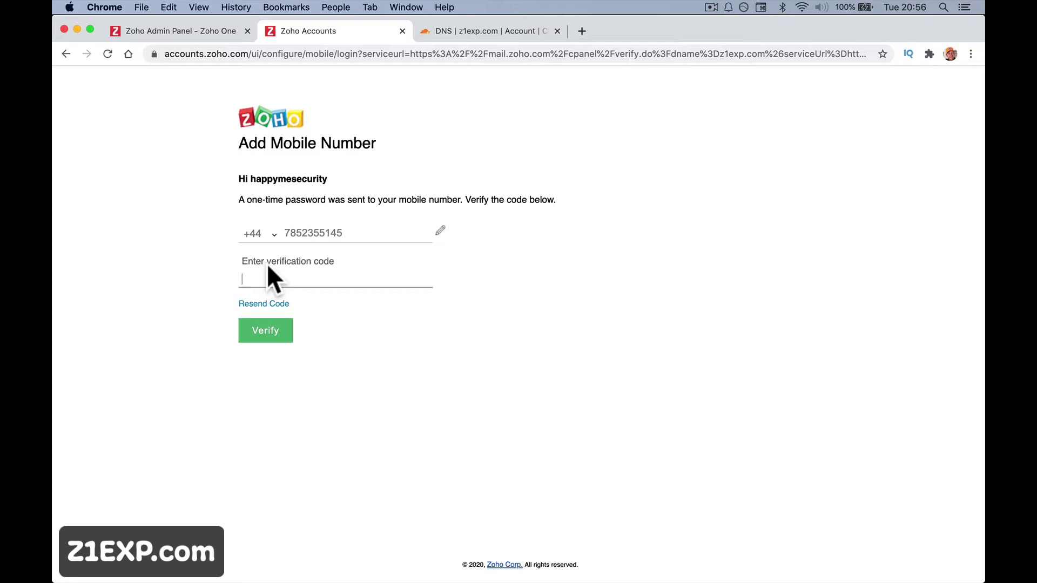
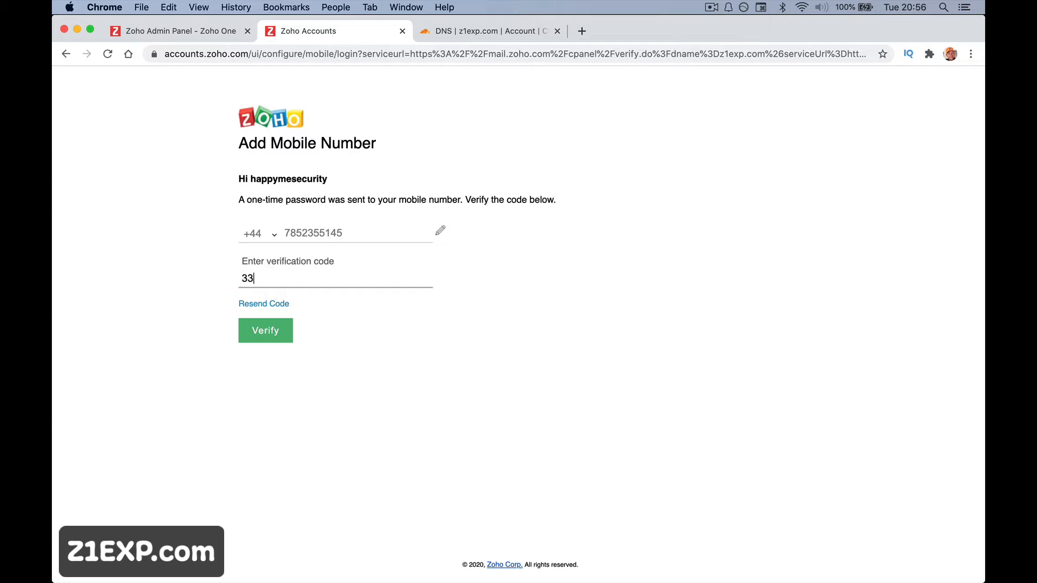
{"action": "left_click", "coordinate": [276, 331]}
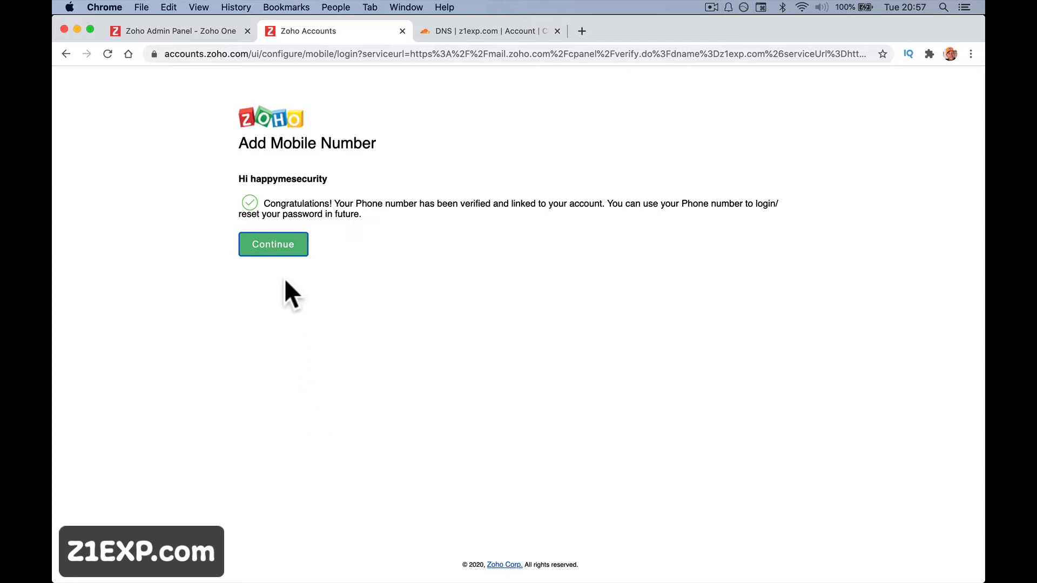
{"action": "left_click", "coordinate": [284, 252]}
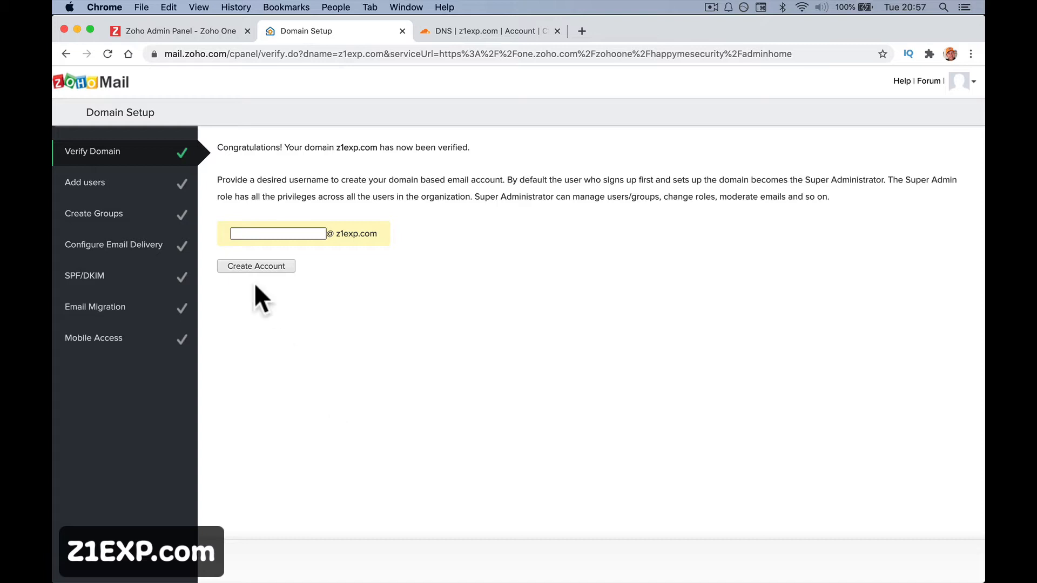
{"action": "left_click", "coordinate": [249, 233]}
{"action": "left_click", "coordinate": [271, 268]}
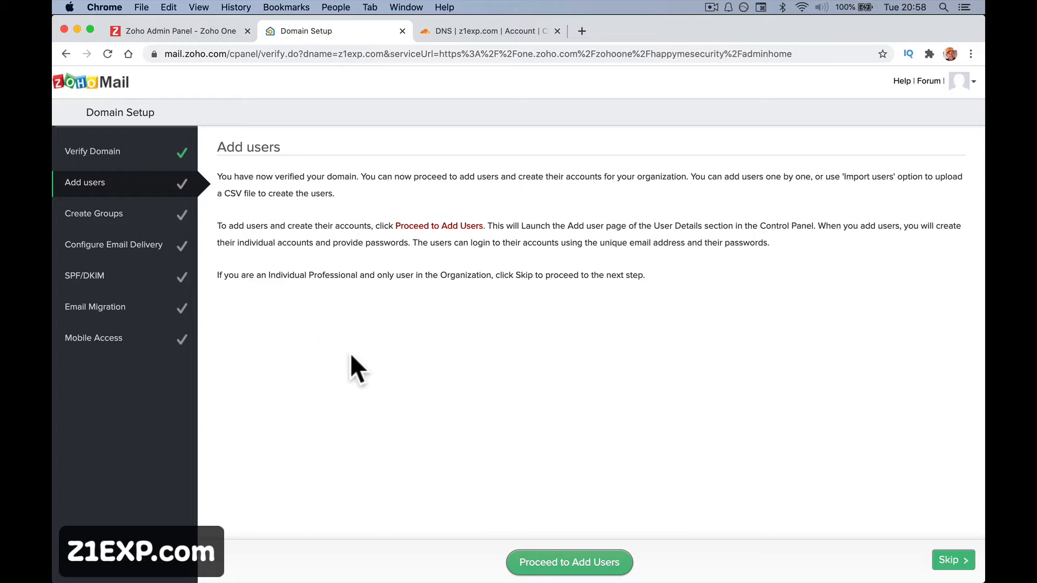
Skip both the Add users and Groups steps to reach email delivery configuration
{"action": "left_click", "coordinate": [949, 563]}
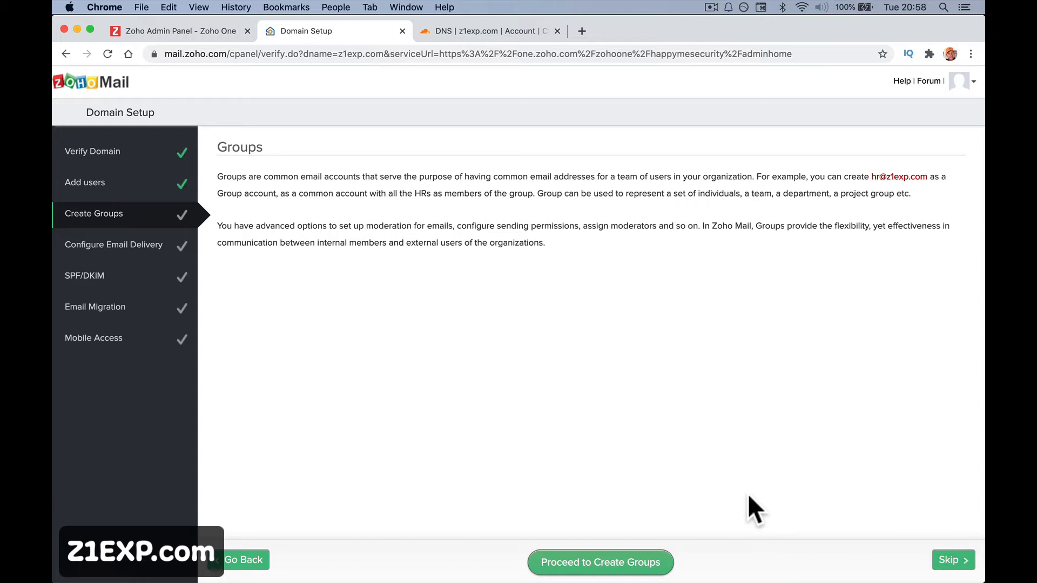
{"action": "left_click", "coordinate": [951, 561]}
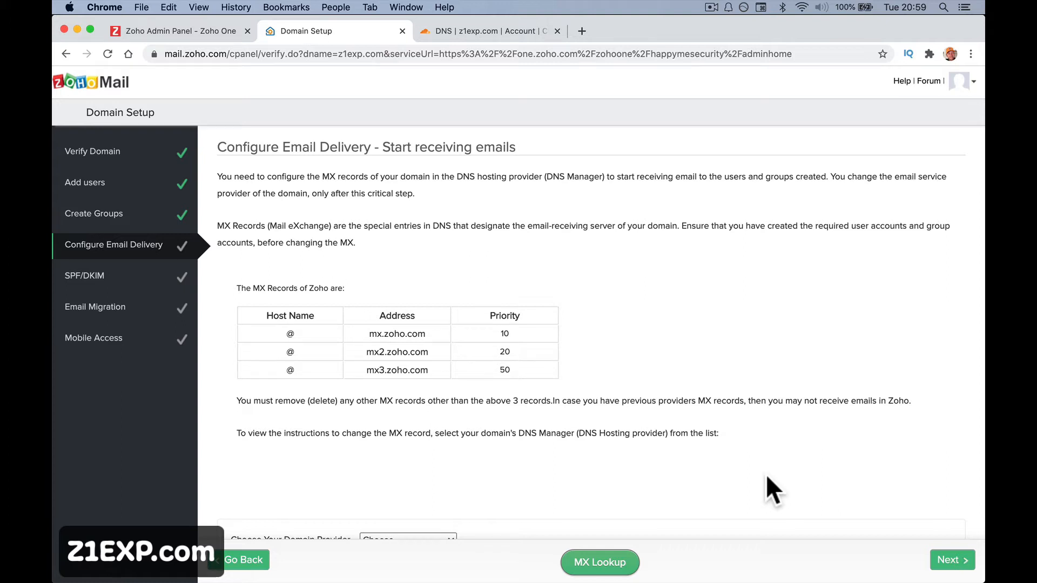
{"action": "scroll", "coordinate": [765, 474], "scroll_direction": "down", "scroll_amount": 3}
Browse and close the domain provider list, then select the mx.zoho.com address in the MX table
{"action": "left_click", "coordinate": [405, 441]}
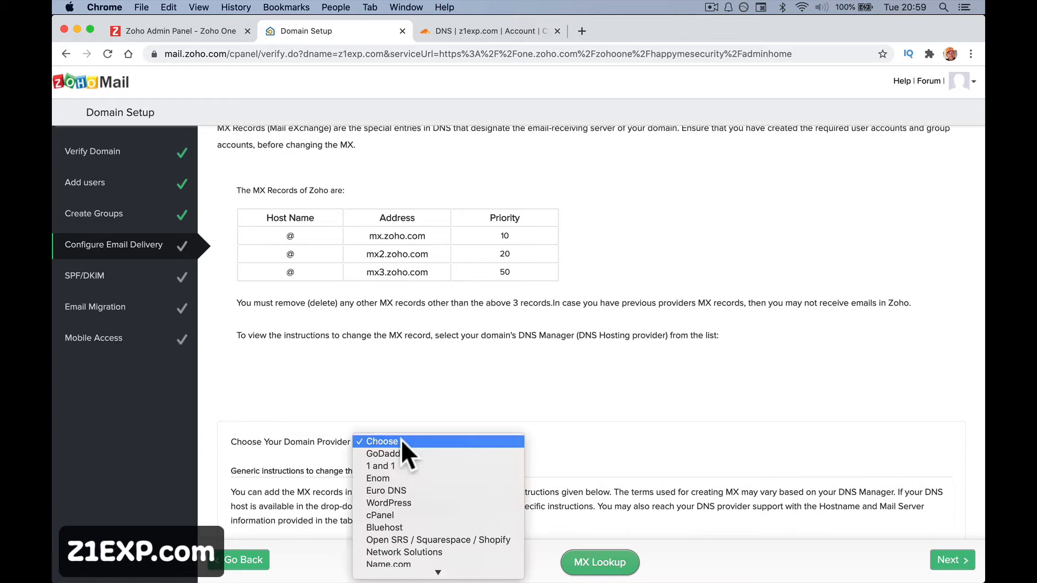
{"action": "scroll", "coordinate": [429, 523], "scroll_direction": "down", "scroll_amount": 2}
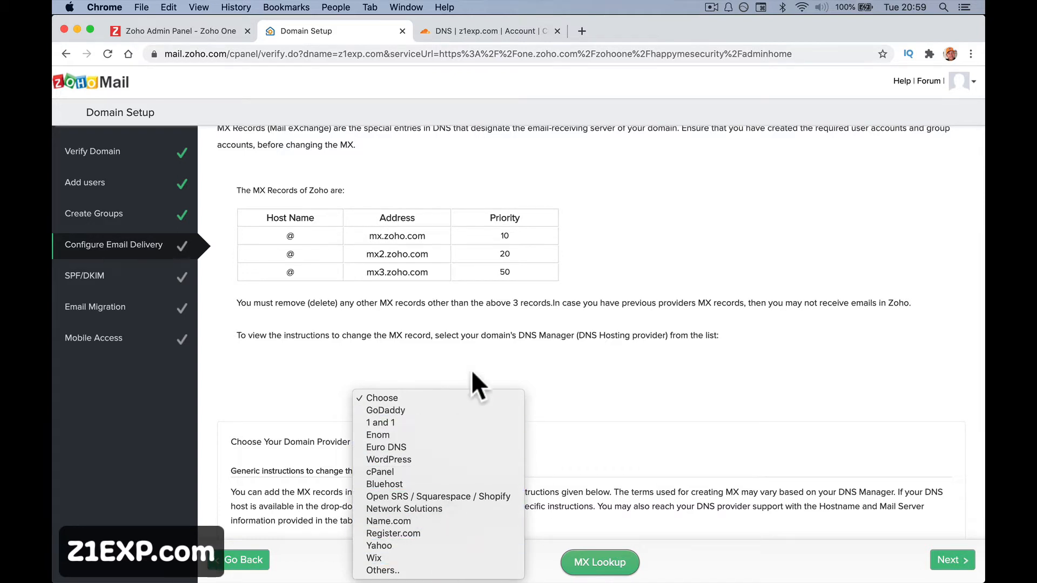
{"action": "left_click", "coordinate": [482, 351]}
{"action": "scroll", "coordinate": [482, 351], "scroll_direction": "up", "scroll_amount": 3}
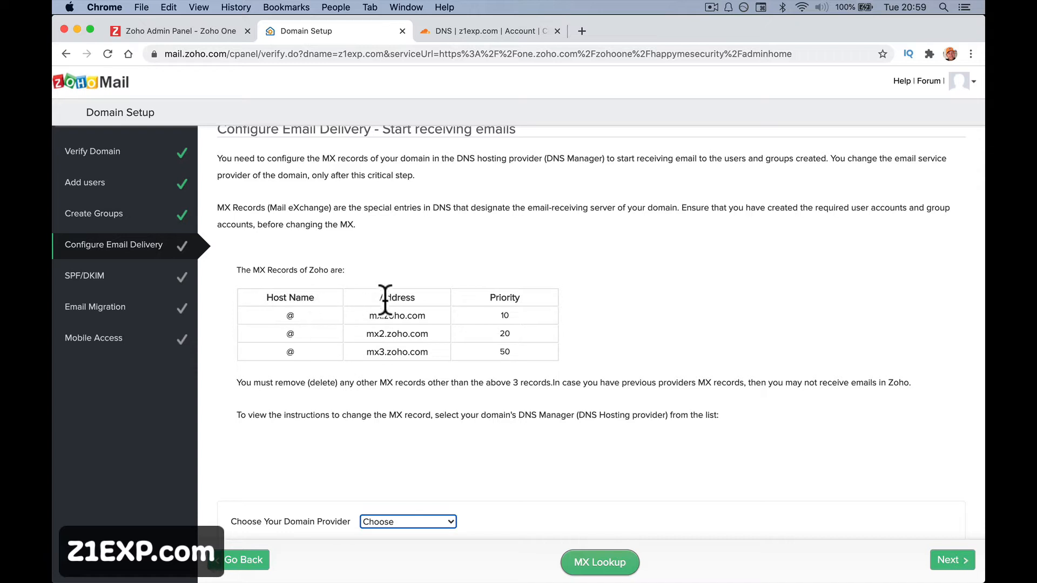
{"action": "scroll", "coordinate": [400, 410], "scroll_direction": "up", "scroll_amount": 1}
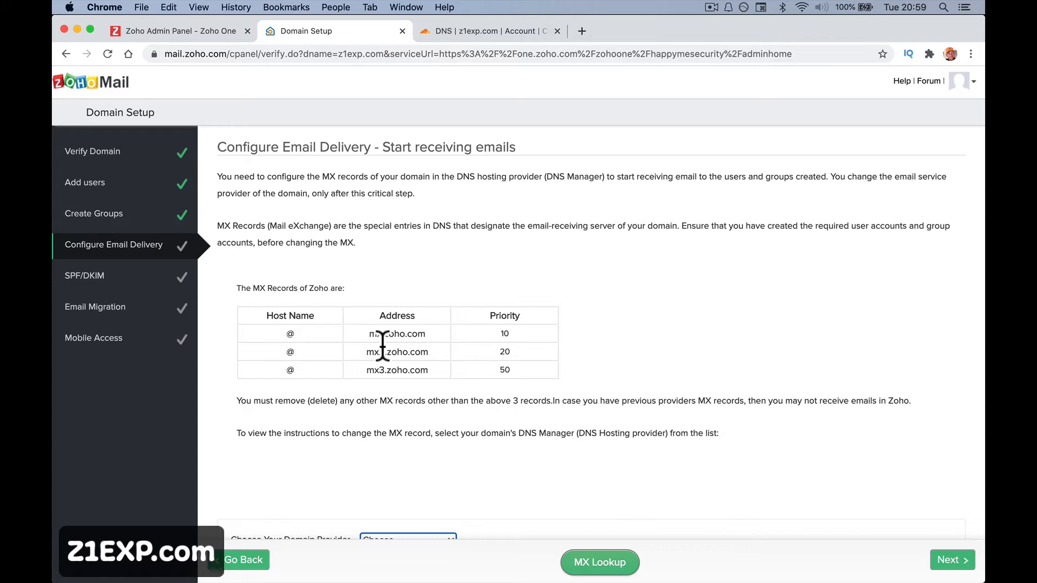
{"action": "double_click", "coordinate": [398, 333]}
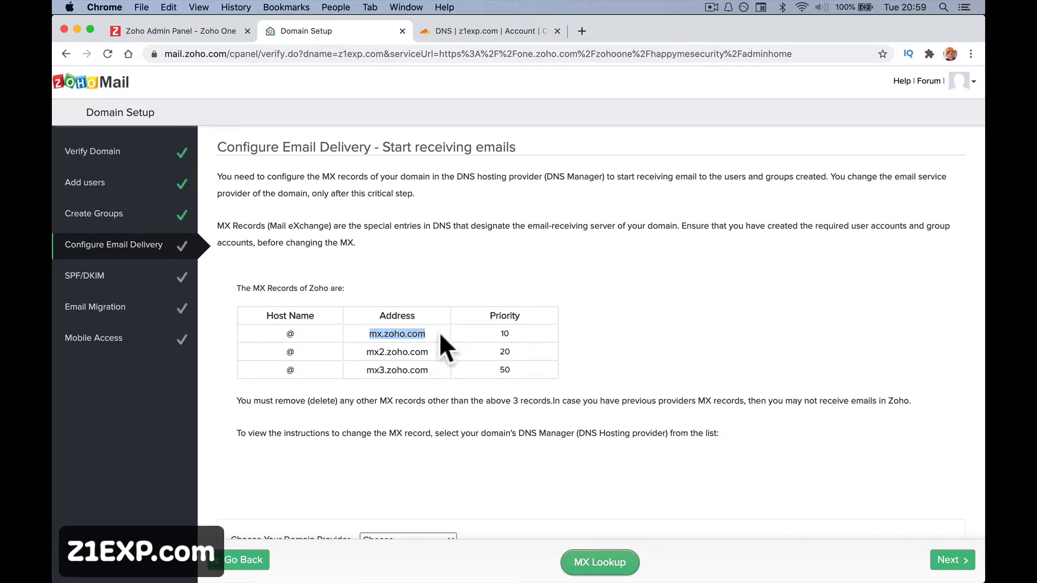
In Cloudflare DNS for z1exp.com, start a new record and bring up the record type list
{"action": "left_click", "coordinate": [476, 31]}
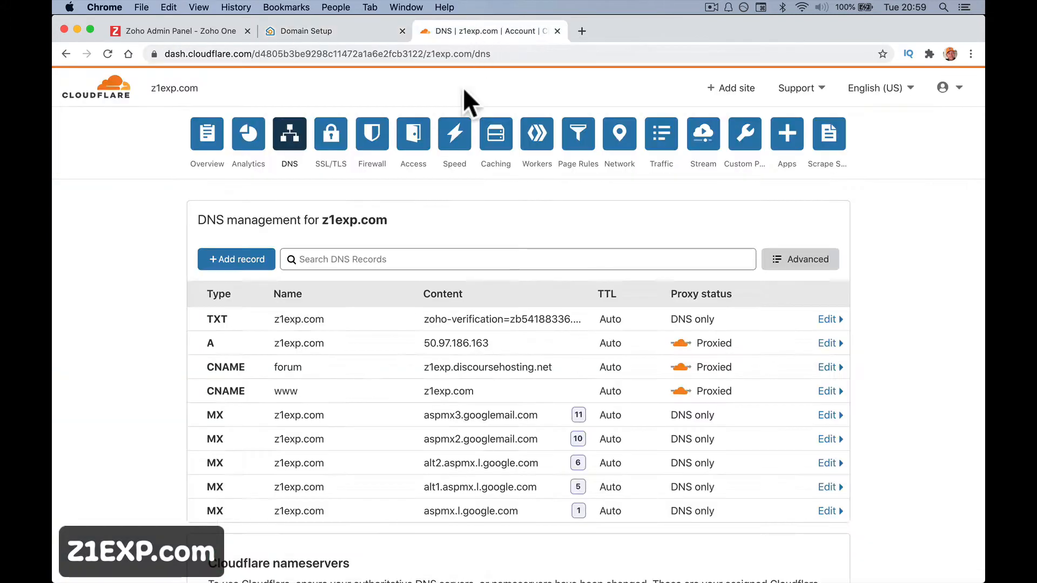
{"action": "left_click", "coordinate": [237, 259]}
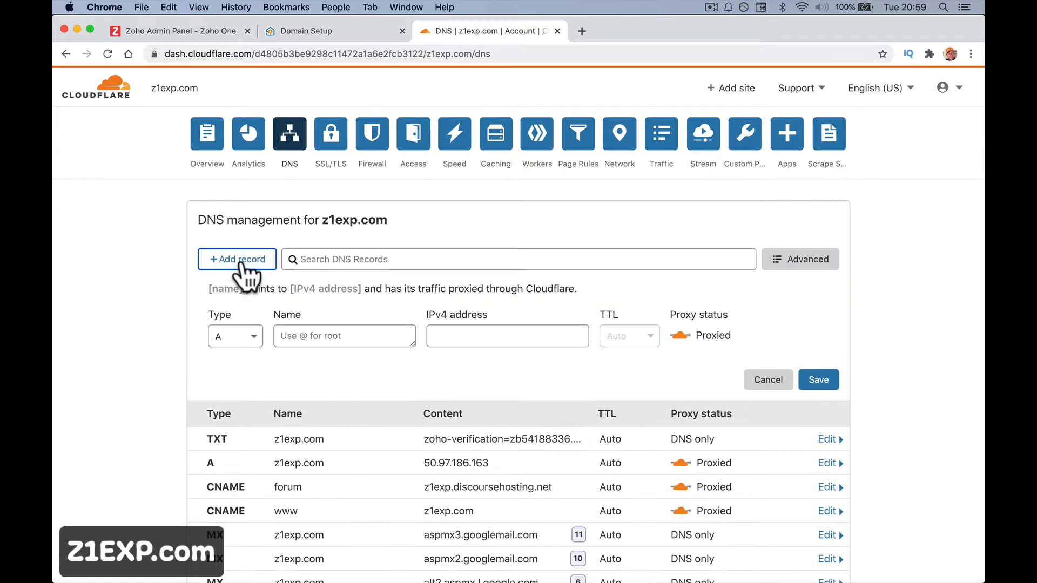
{"action": "left_click", "coordinate": [236, 336]}
{"action": "scroll", "coordinate": [239, 454], "scroll_direction": "down", "scroll_amount": 3}
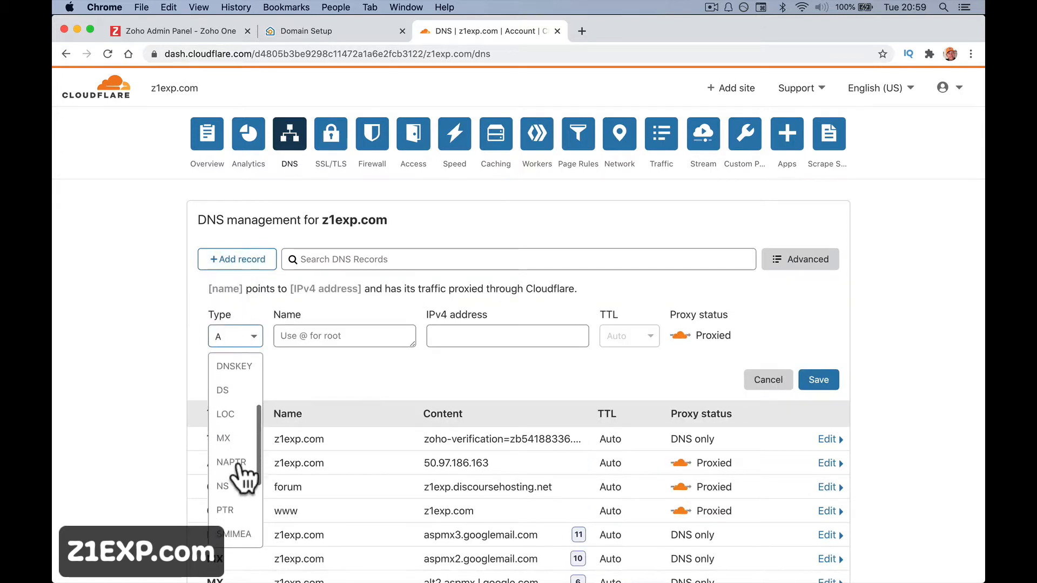
{"action": "scroll", "coordinate": [243, 474], "scroll_direction": "down", "scroll_amount": 2}
{"action": "scroll", "coordinate": [243, 473], "scroll_direction": "down", "scroll_amount": 2}
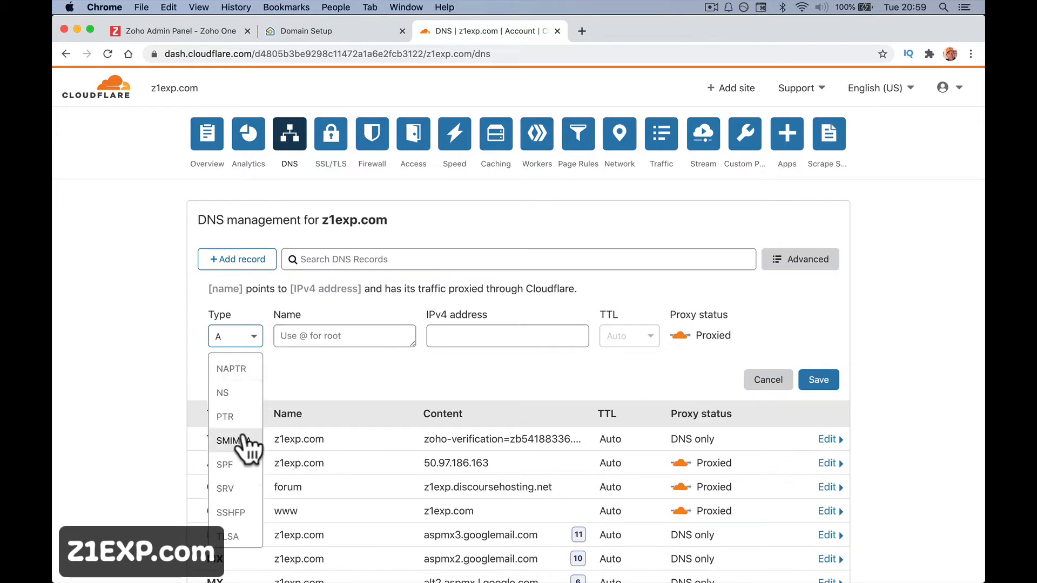
{"action": "left_click", "coordinate": [312, 31]}
{"action": "scroll", "coordinate": [317, 337], "scroll_direction": "down", "scroll_amount": 3}
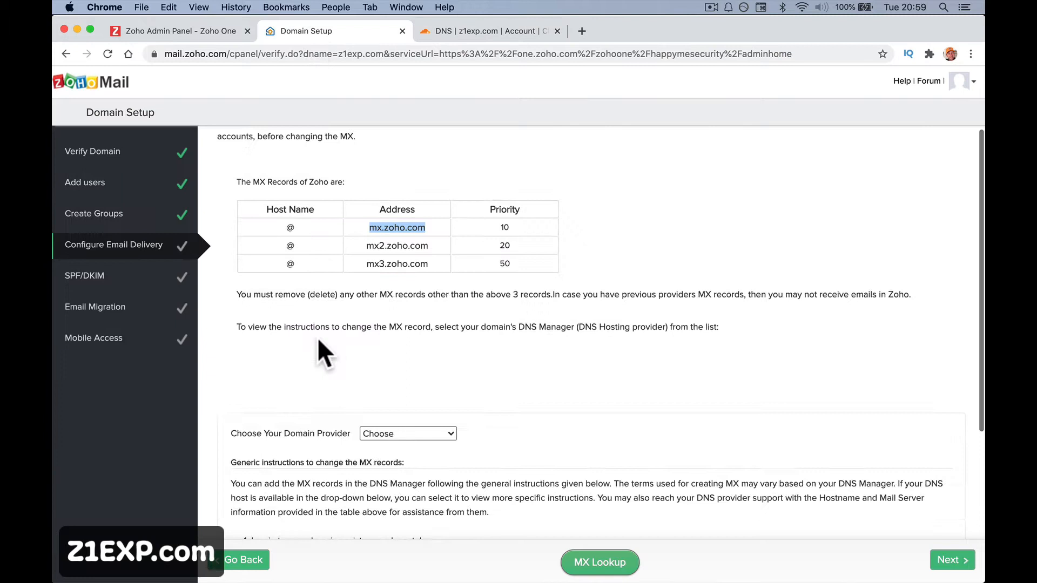
{"action": "scroll", "coordinate": [317, 337], "scroll_direction": "down", "scroll_amount": 1}
{"action": "left_click", "coordinate": [408, 416]}
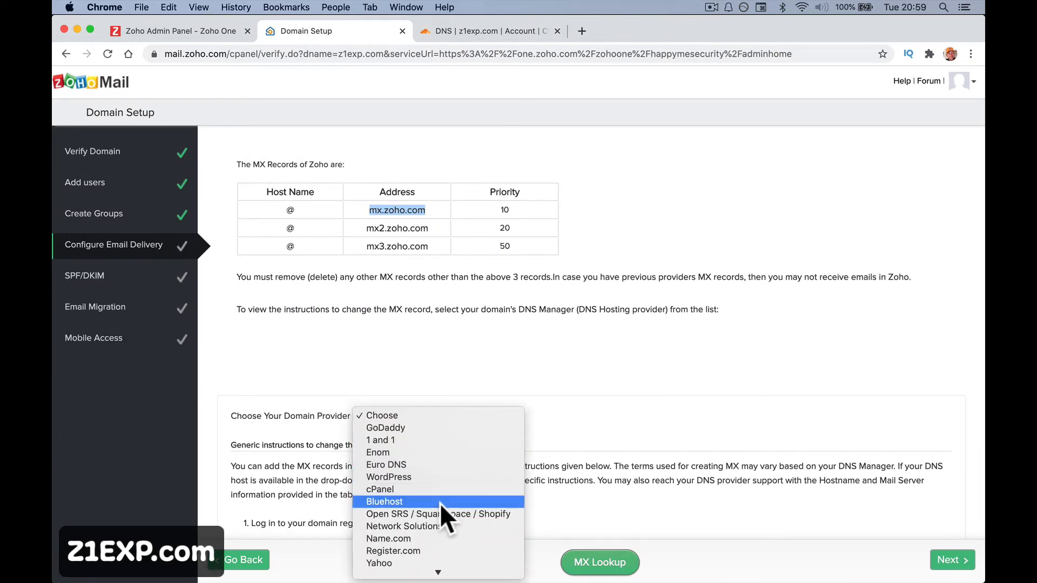
{"action": "scroll", "coordinate": [440, 502], "scroll_direction": "down", "scroll_amount": 1}
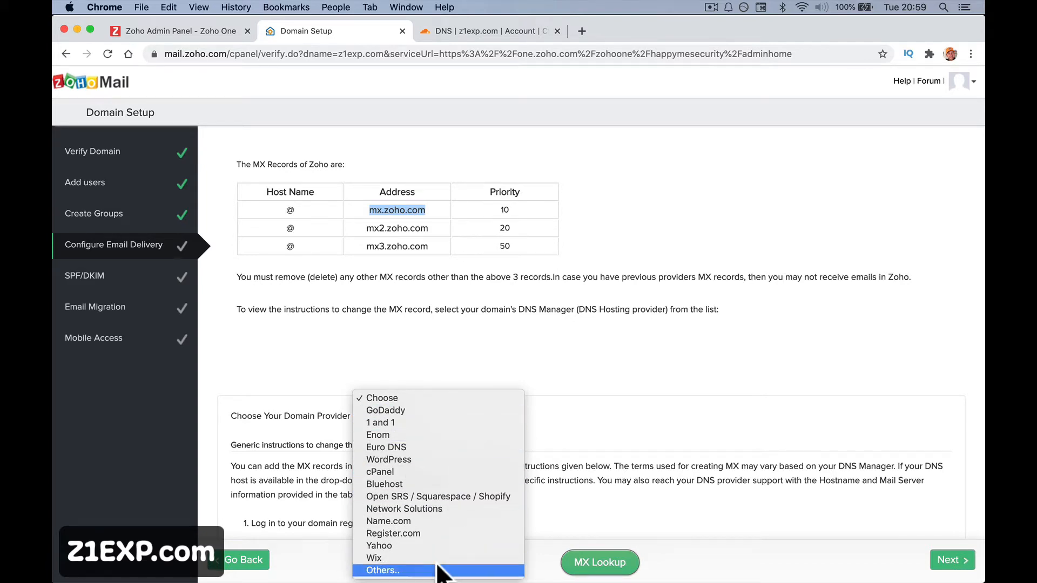
{"action": "left_click", "coordinate": [520, 347]}
{"action": "scroll", "coordinate": [497, 378], "scroll_direction": "up", "scroll_amount": 3}
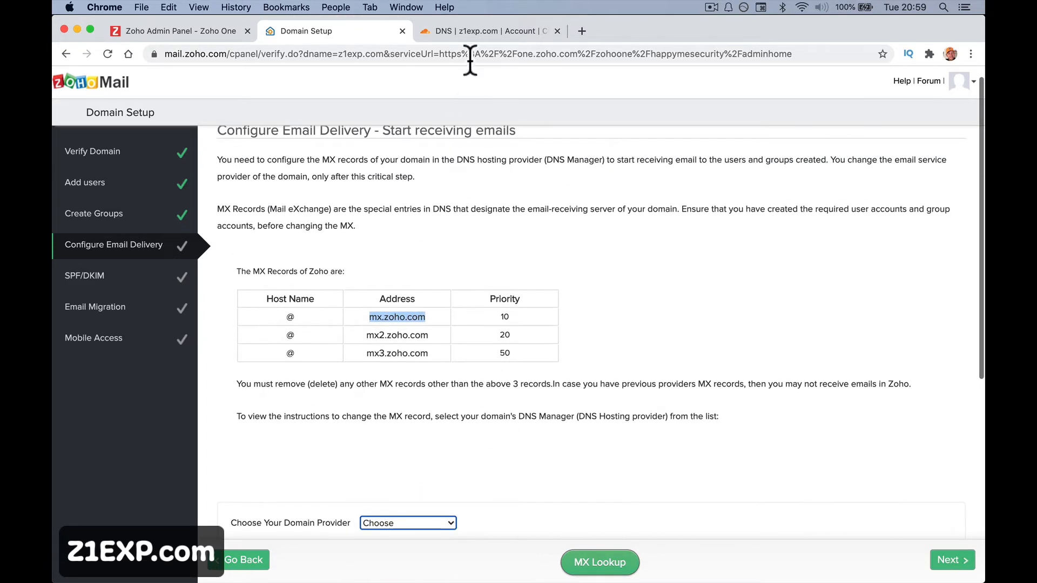
{"action": "left_click", "coordinate": [468, 31]}
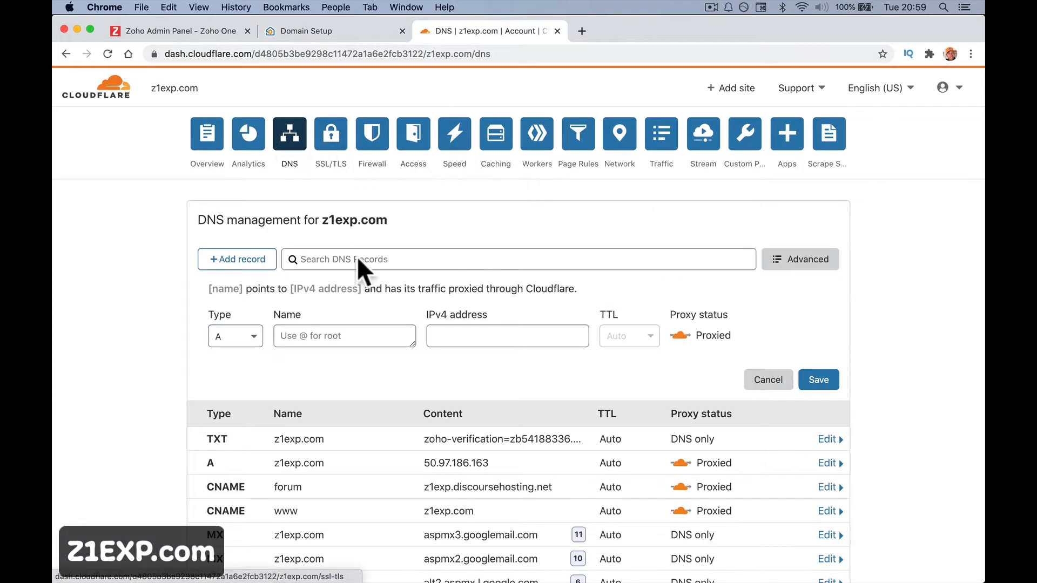
Add an MX record named @ pointing to mx.zoho.com with priority 10 and save it
{"action": "left_click", "coordinate": [233, 335]}
{"action": "scroll", "coordinate": [243, 413], "scroll_direction": "down", "scroll_amount": 3}
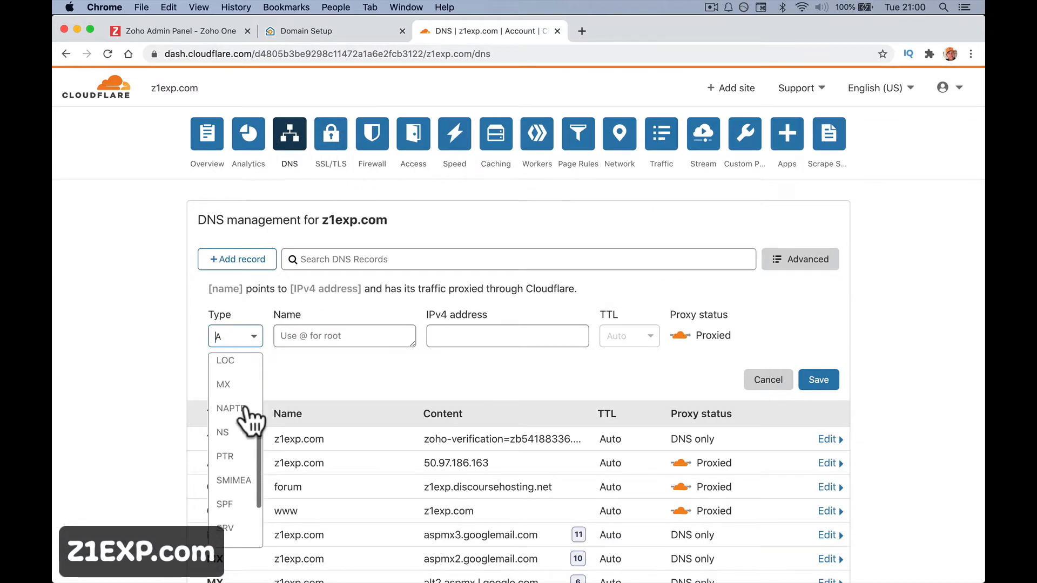
{"action": "scroll", "coordinate": [252, 417], "scroll_direction": "down", "scroll_amount": 2}
{"action": "scroll", "coordinate": [252, 417], "scroll_direction": "up", "scroll_amount": 3}
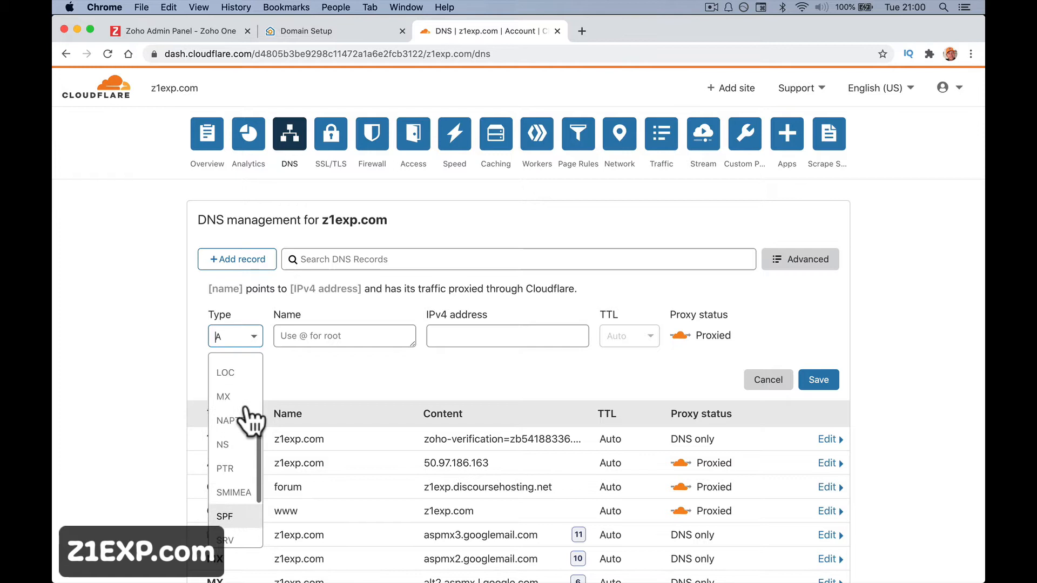
{"action": "left_click", "coordinate": [223, 396]}
{"action": "left_click", "coordinate": [344, 335]}
{"action": "type", "text": "@"}
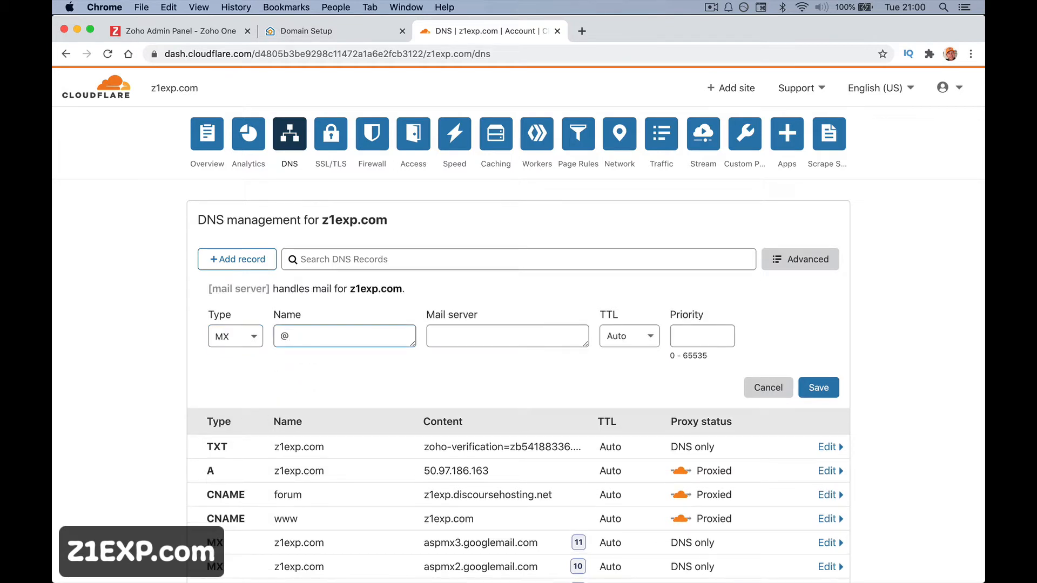
{"action": "key", "text": "Tab"}
{"action": "type", "text": "mx.zoho.com"}
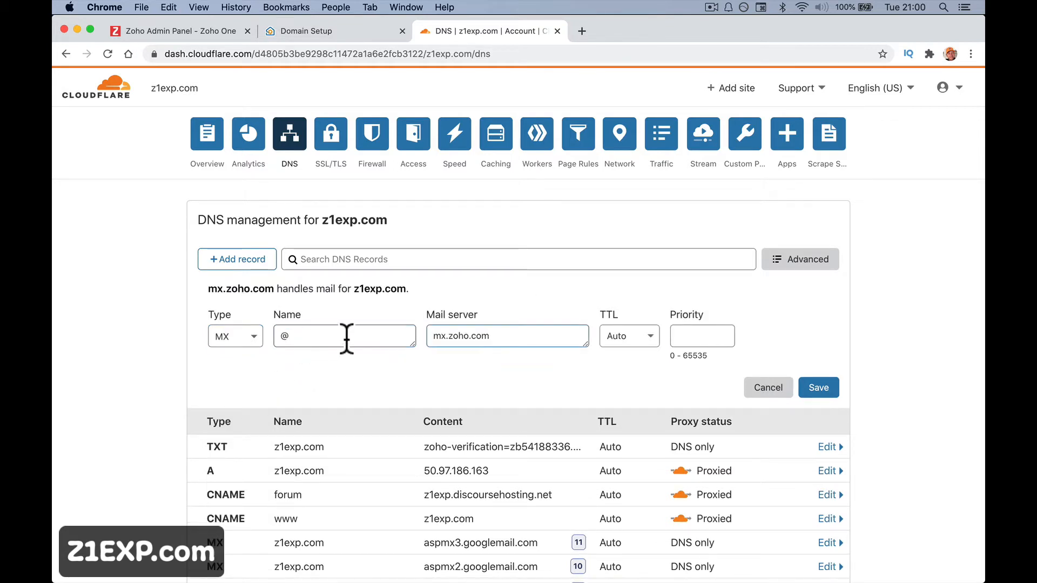
{"action": "left_click", "coordinate": [702, 336]}
{"action": "type", "text": "10"}
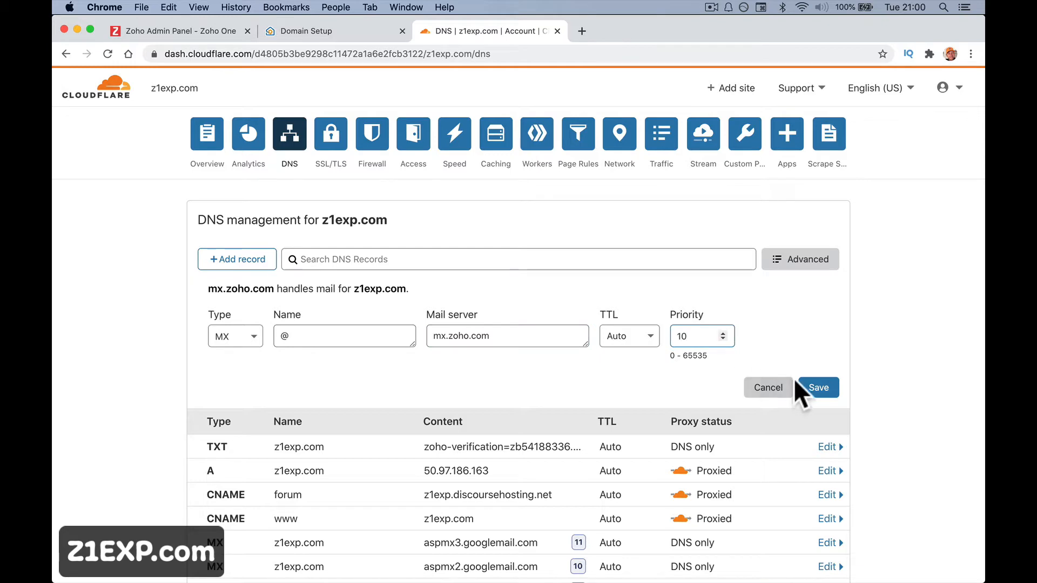
{"action": "left_click", "coordinate": [818, 387]}
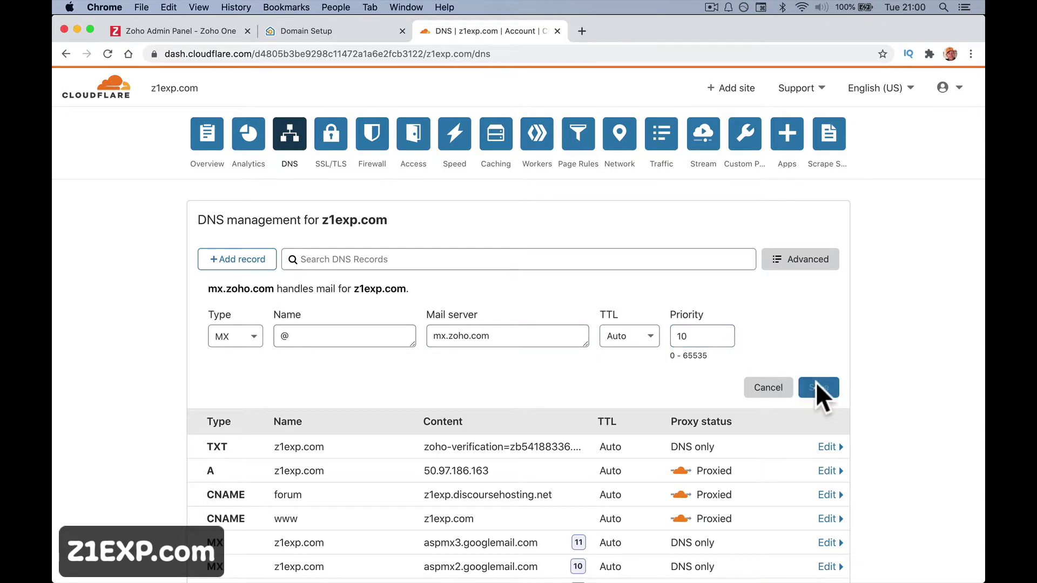
Copy mx2.zoho.com from Zoho and add it in Cloudflare as an MX record @ with priority 20
{"action": "left_click", "coordinate": [352, 31]}
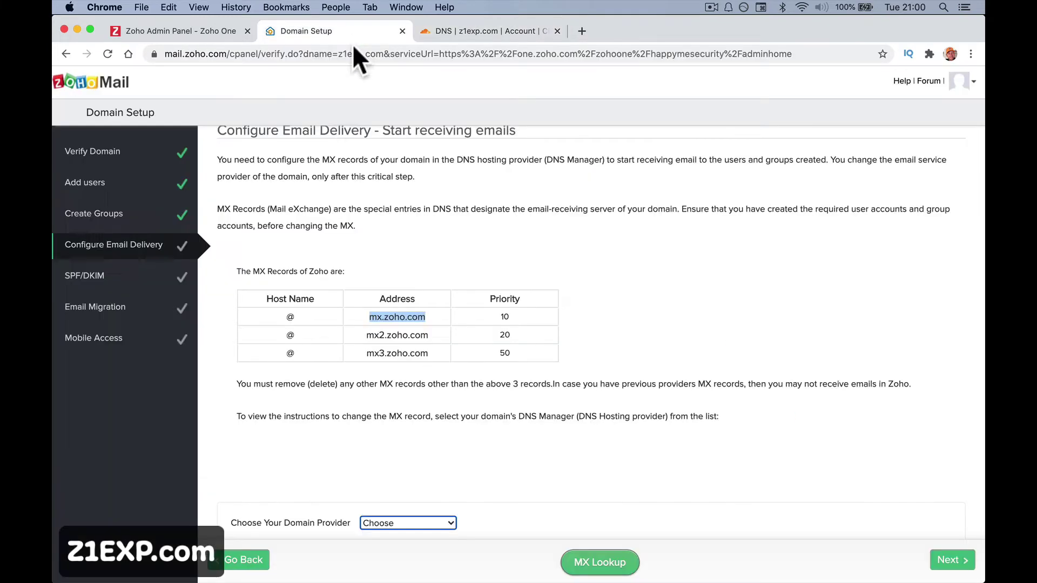
{"action": "double_click", "coordinate": [380, 334]}
{"action": "key", "text": "super+c"}
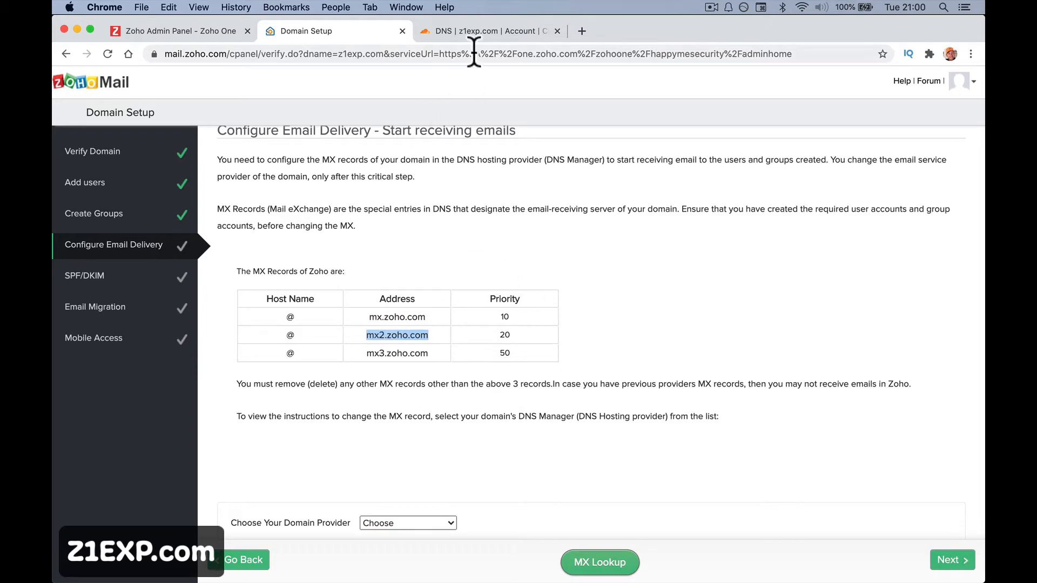
{"action": "left_click", "coordinate": [470, 31]}
{"action": "left_click", "coordinate": [237, 258]}
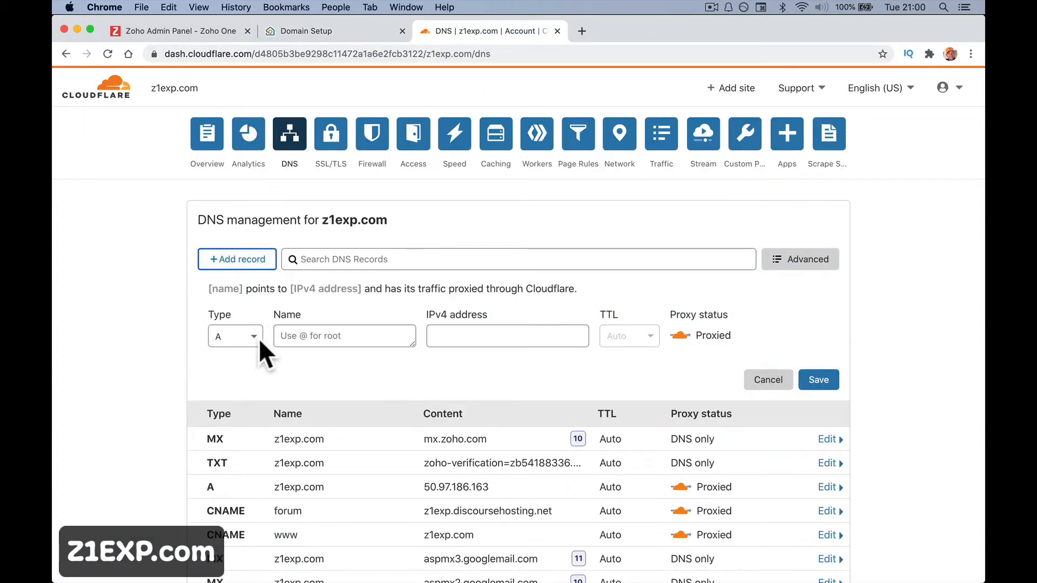
{"action": "left_click", "coordinate": [235, 335]}
{"action": "scroll", "coordinate": [244, 421], "scroll_direction": "down", "scroll_amount": 2}
{"action": "left_click", "coordinate": [224, 471]}
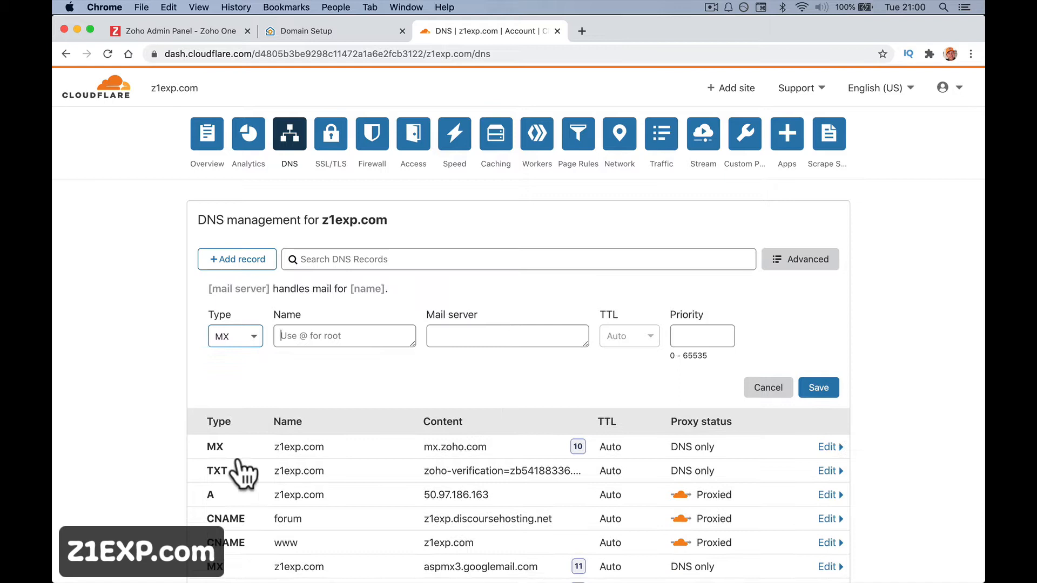
{"action": "left_click", "coordinate": [344, 336]}
{"action": "type", "text": "@"}
{"action": "key", "text": "Tab"}
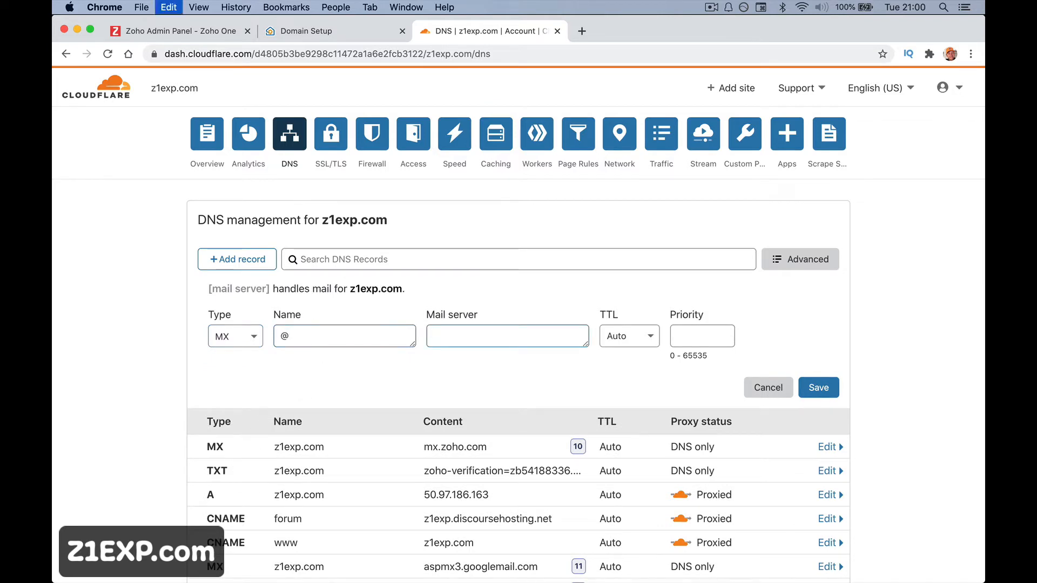
{"action": "key", "text": "super+v"}
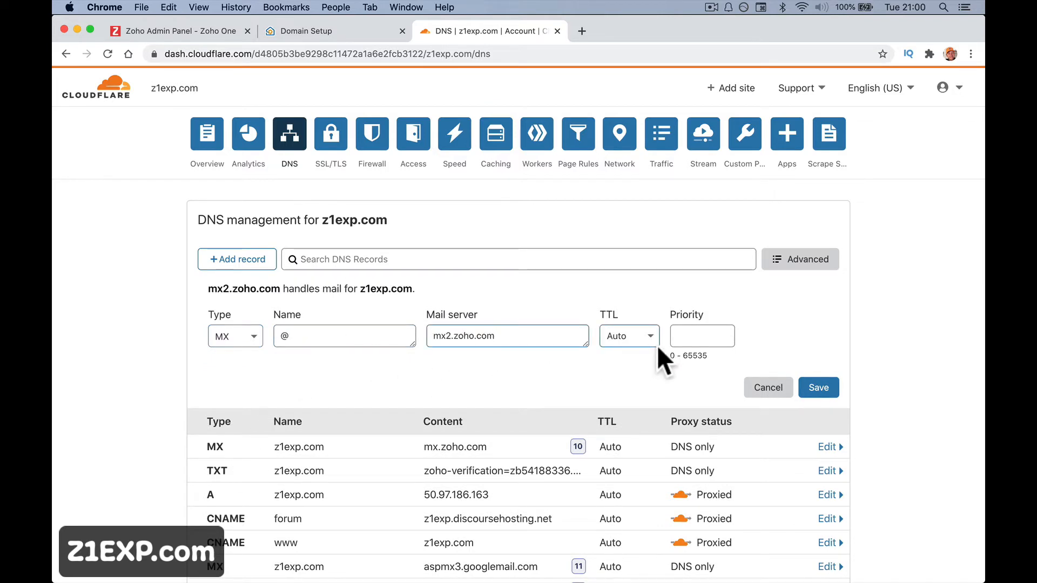
{"action": "left_click", "coordinate": [697, 336]}
{"action": "type", "text": "20"}
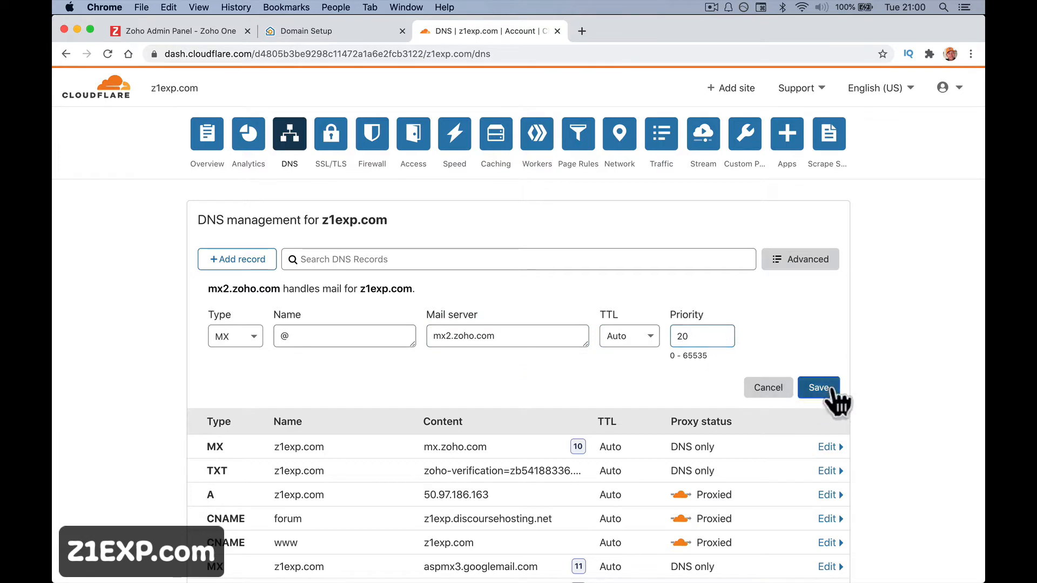
{"action": "left_click", "coordinate": [818, 387]}
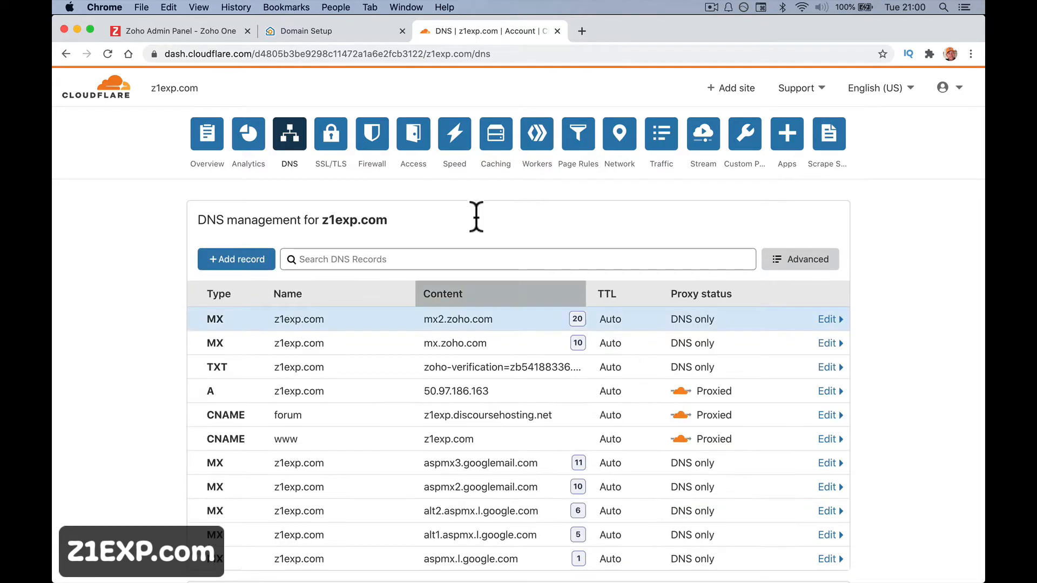
Copy mx3.zoho.com from Zoho and add it in Cloudflare as an MX record @ with priority 50
{"action": "left_click", "coordinate": [306, 32]}
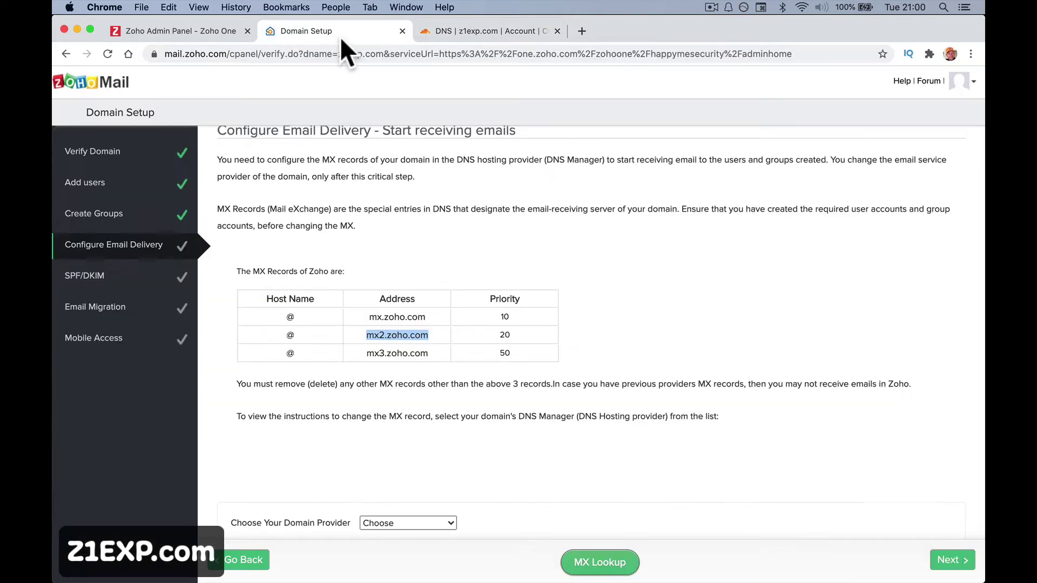
{"action": "double_click", "coordinate": [375, 353]}
{"action": "key", "text": "super+c"}
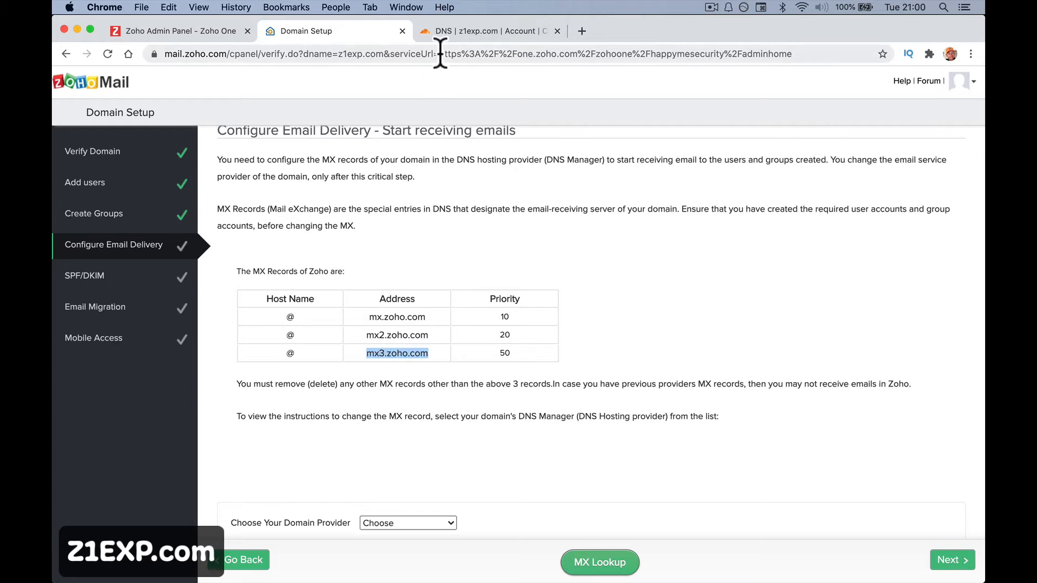
{"action": "left_click", "coordinate": [478, 31]}
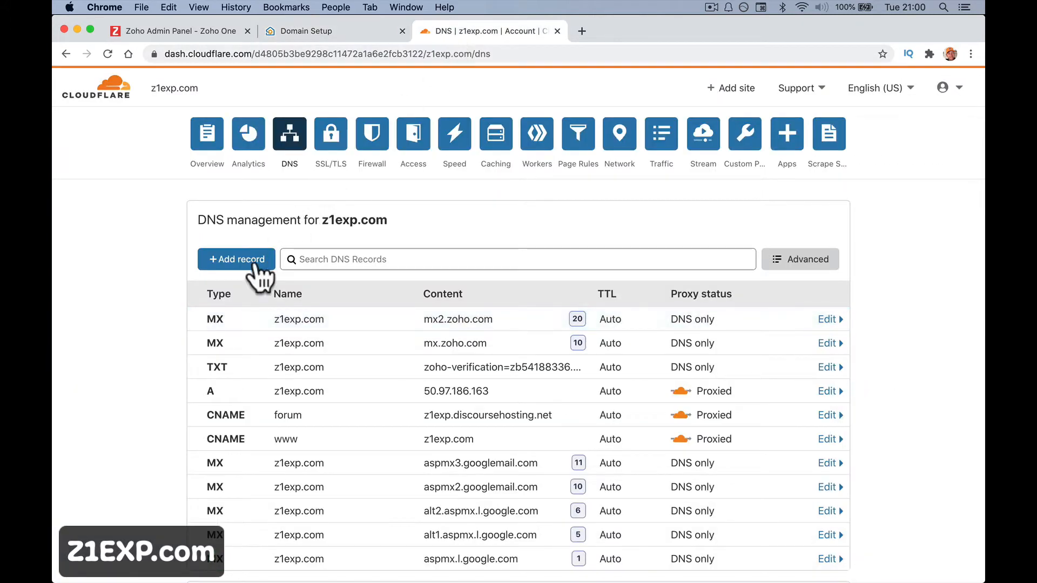
{"action": "left_click", "coordinate": [237, 258]}
{"action": "left_click", "coordinate": [235, 334]}
{"action": "scroll", "coordinate": [248, 422], "scroll_direction": "down", "scroll_amount": 4}
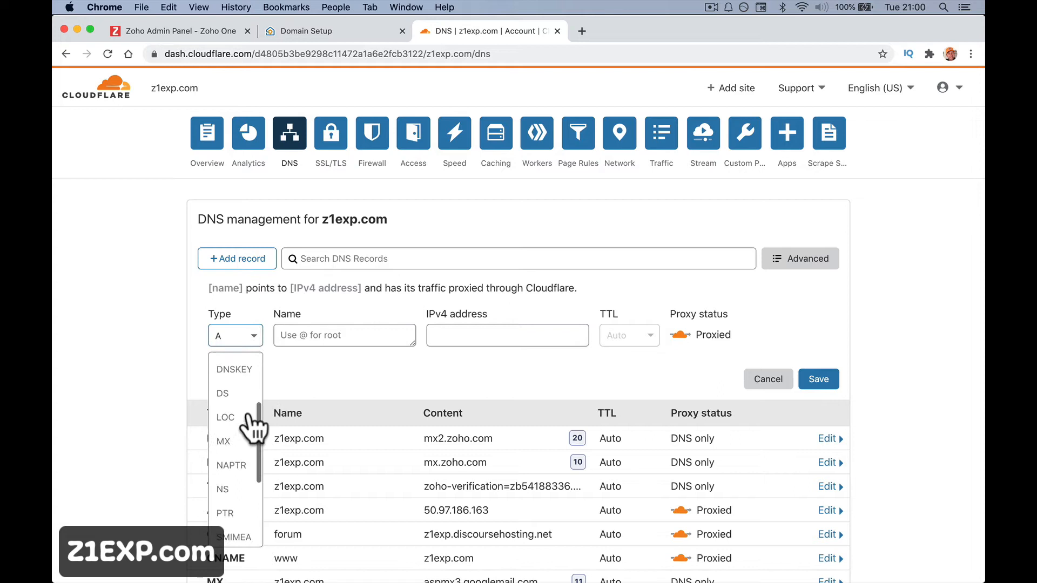
{"action": "left_click", "coordinate": [248, 416]}
{"action": "left_click", "coordinate": [324, 334]}
{"action": "type", "text": "@"}
{"action": "key", "text": "Tab"}
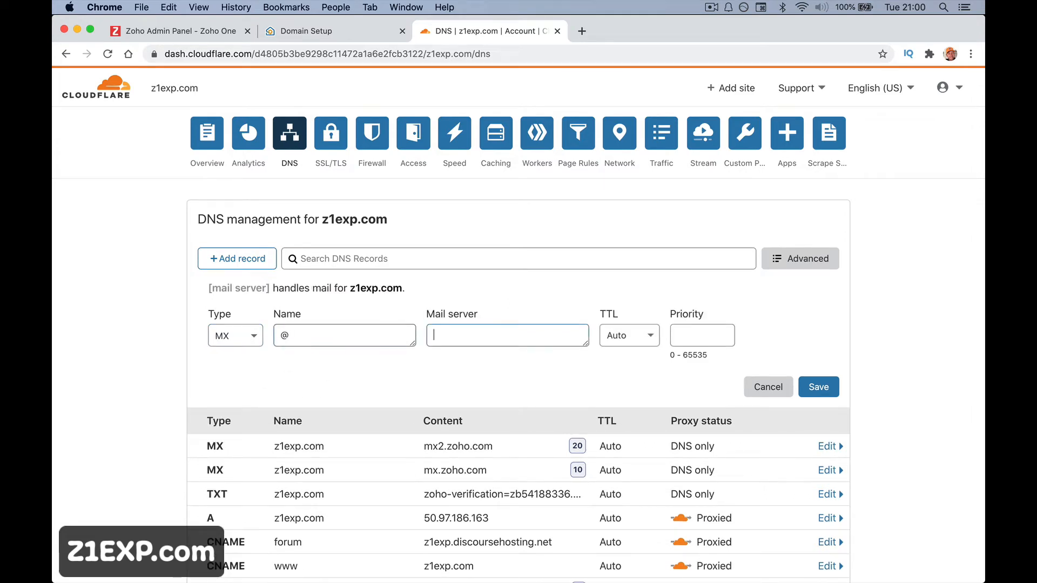
{"action": "key", "text": "super+v"}
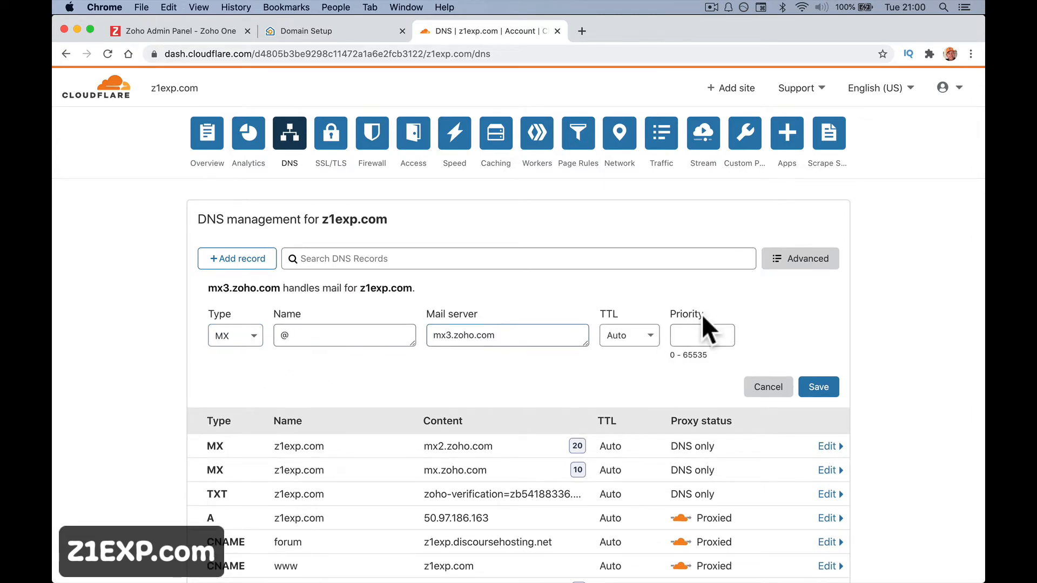
{"action": "left_click", "coordinate": [701, 335]}
{"action": "left_click", "coordinate": [306, 31]}
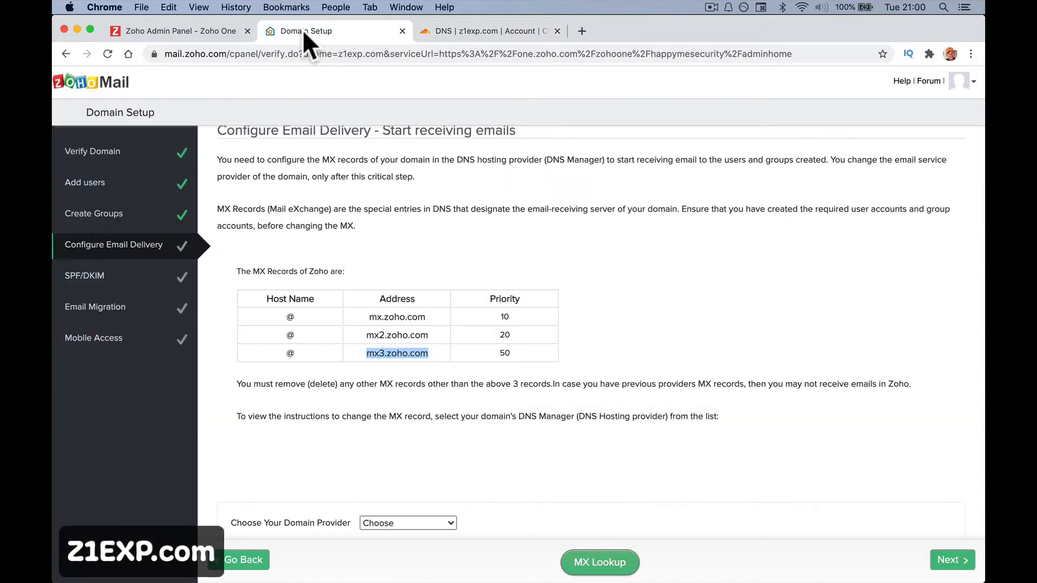
{"action": "left_click", "coordinate": [478, 31]}
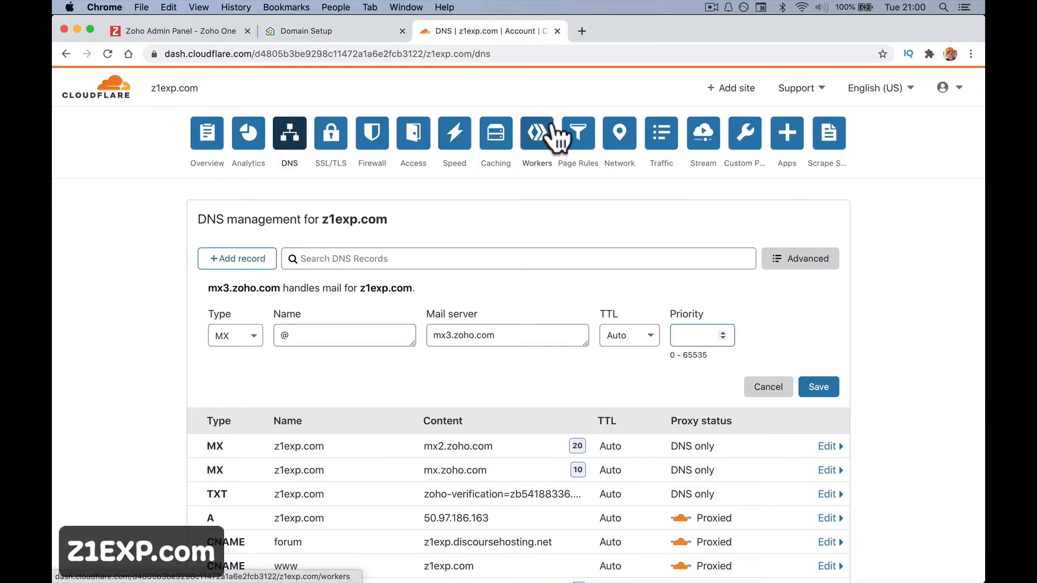
{"action": "type", "text": "50"}
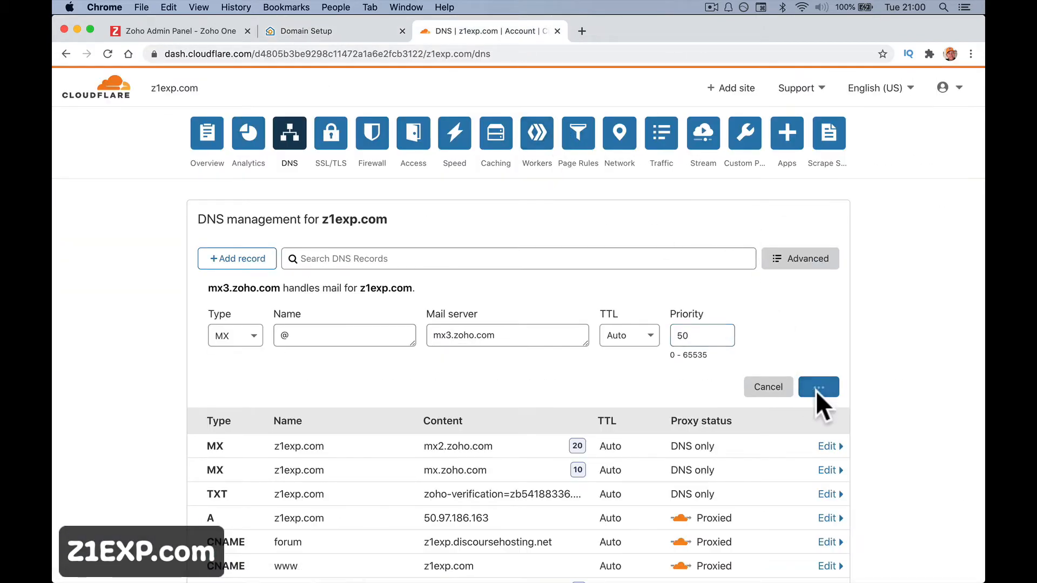
{"action": "left_click", "coordinate": [818, 387]}
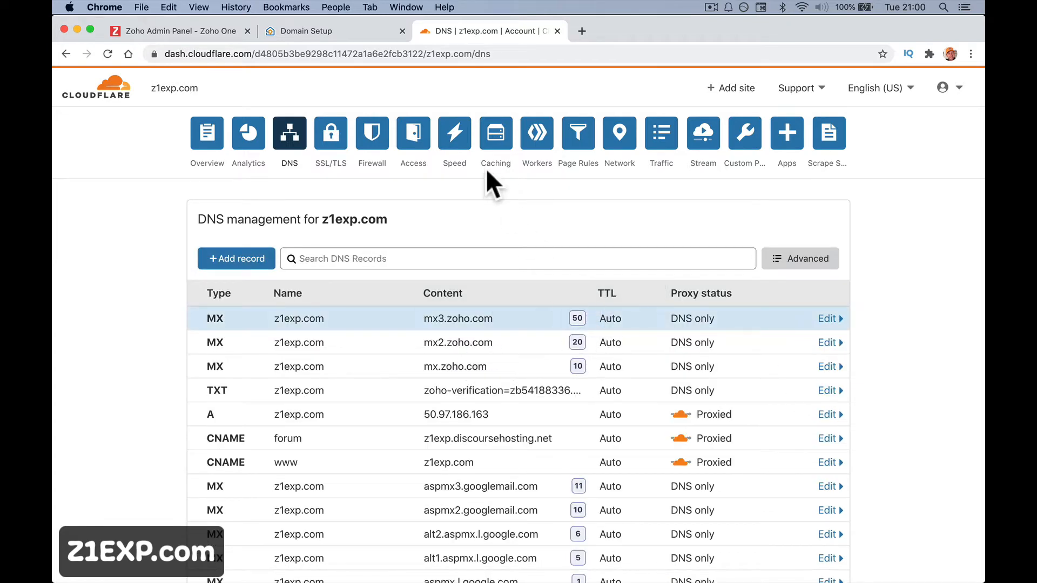
Run Zoho's MX Lookup for z1exp.com, review and close the results, then go back a setup step
{"action": "left_click", "coordinate": [312, 31]}
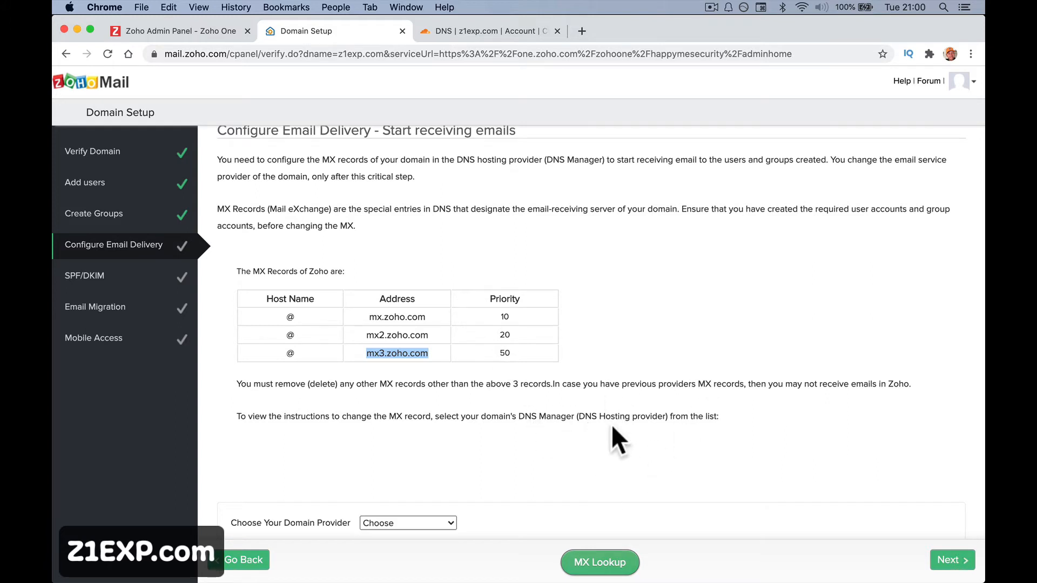
{"action": "scroll", "coordinate": [653, 444], "scroll_direction": "up", "scroll_amount": 1}
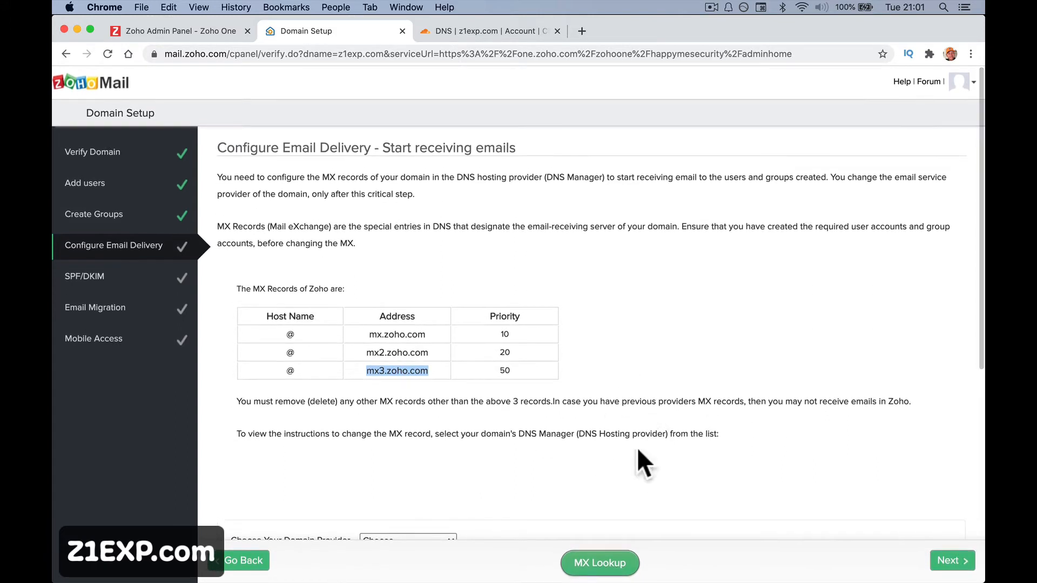
{"action": "left_click", "coordinate": [601, 562]}
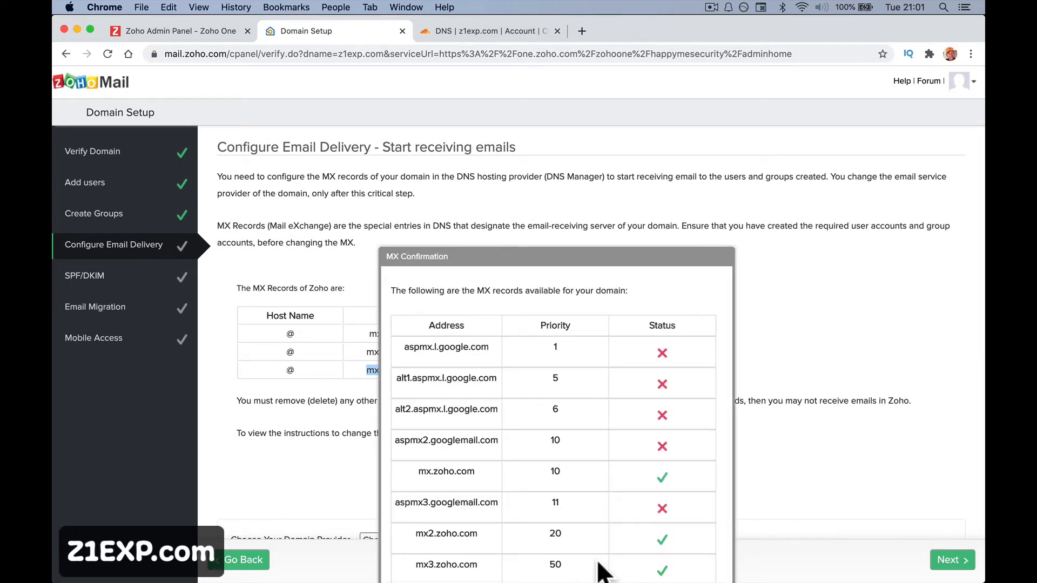
{"action": "scroll", "coordinate": [517, 486], "scroll_direction": "down", "scroll_amount": 5}
{"action": "scroll", "coordinate": [518, 486], "scroll_direction": "down", "scroll_amount": 3}
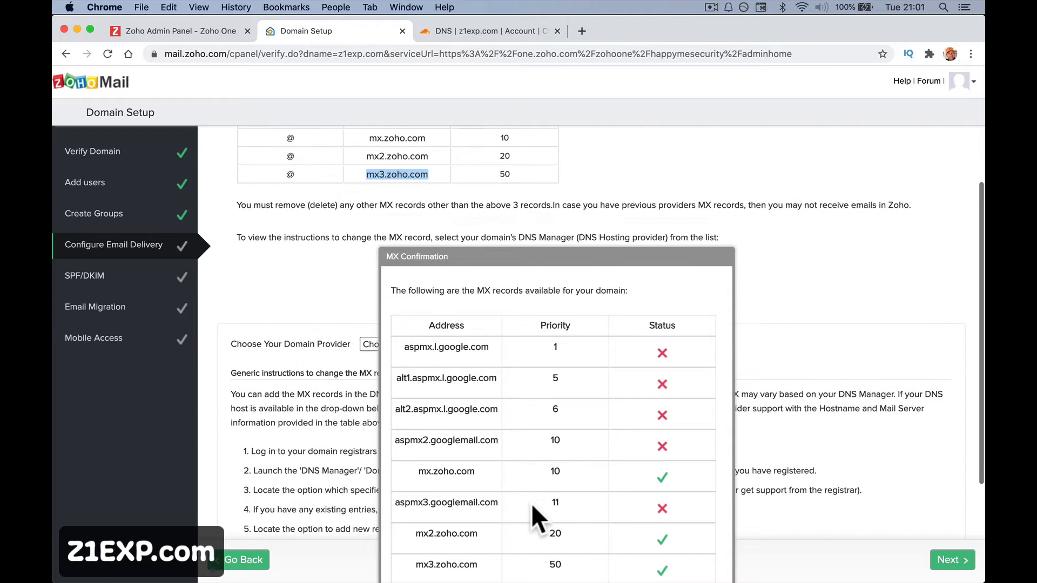
{"action": "scroll", "coordinate": [531, 503], "scroll_direction": "down", "scroll_amount": 1}
{"action": "scroll", "coordinate": [594, 442], "scroll_direction": "up", "scroll_amount": 2}
{"action": "scroll", "coordinate": [593, 442], "scroll_direction": "up", "scroll_amount": 3}
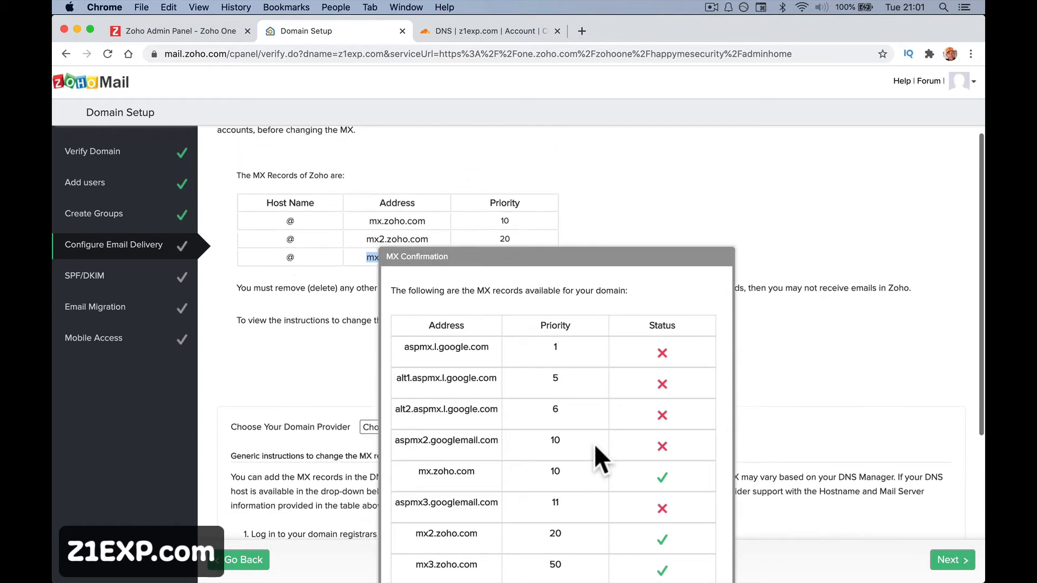
{"action": "scroll", "coordinate": [594, 443], "scroll_direction": "up", "scroll_amount": 3}
{"action": "scroll", "coordinate": [614, 505], "scroll_direction": "down", "scroll_amount": 3}
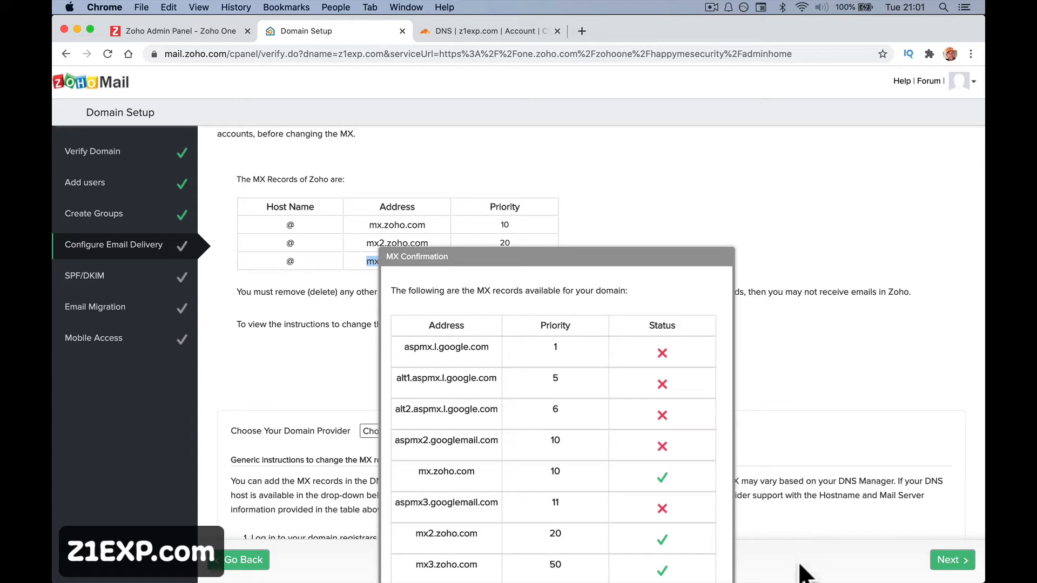
{"action": "scroll", "coordinate": [490, 270], "scroll_direction": "down", "scroll_amount": 5}
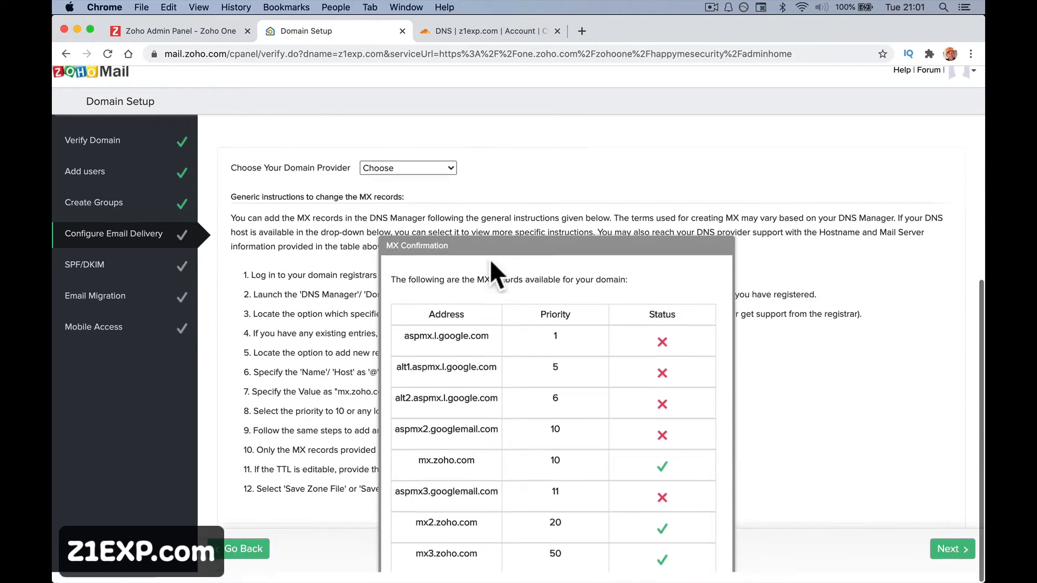
{"action": "scroll", "coordinate": [490, 269], "scroll_direction": "up", "scroll_amount": 2}
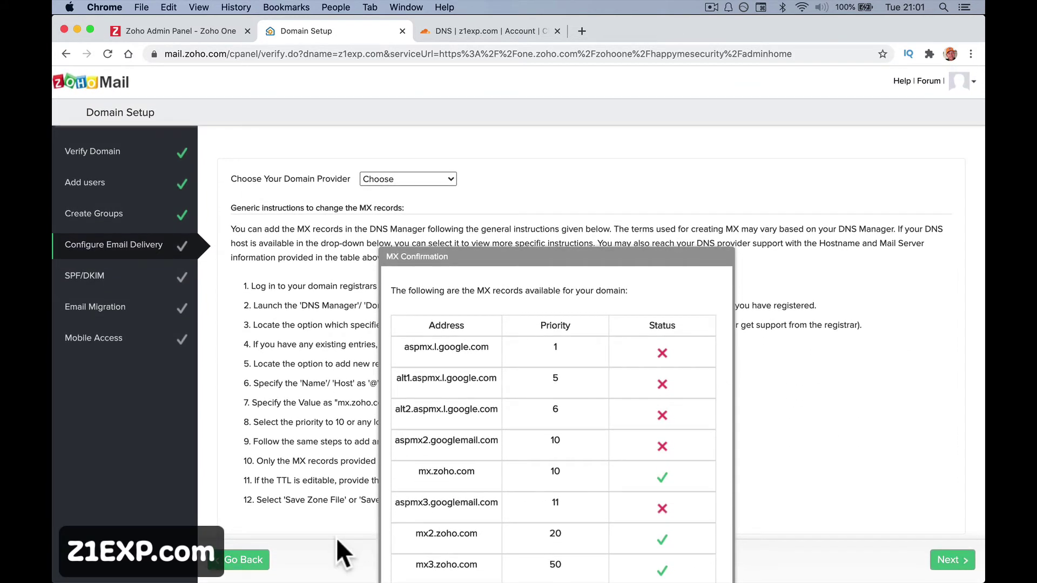
{"action": "scroll", "coordinate": [563, 374], "scroll_direction": "down", "scroll_amount": 2}
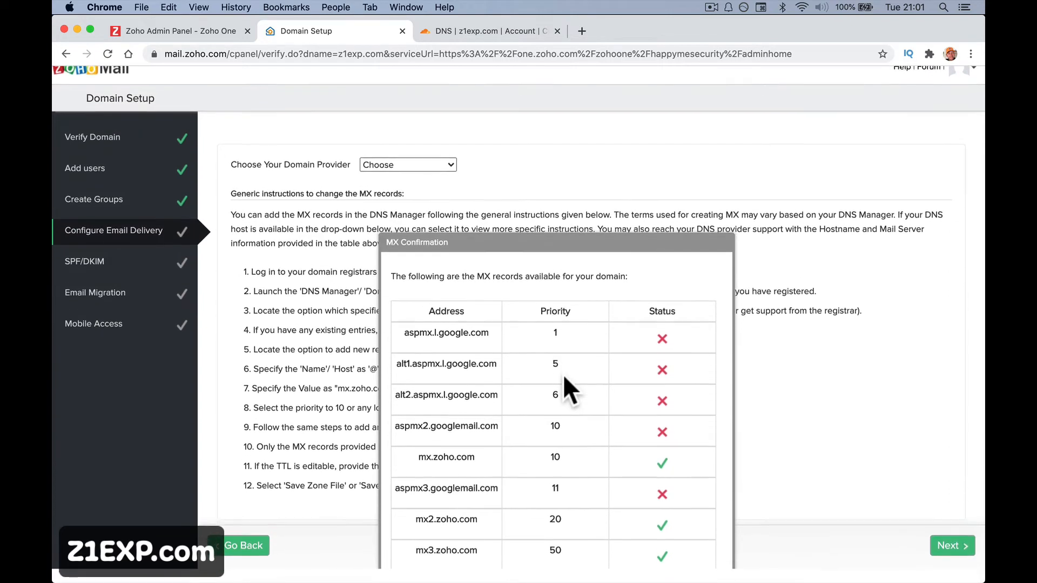
{"action": "scroll", "coordinate": [563, 374], "scroll_direction": "up", "scroll_amount": 2}
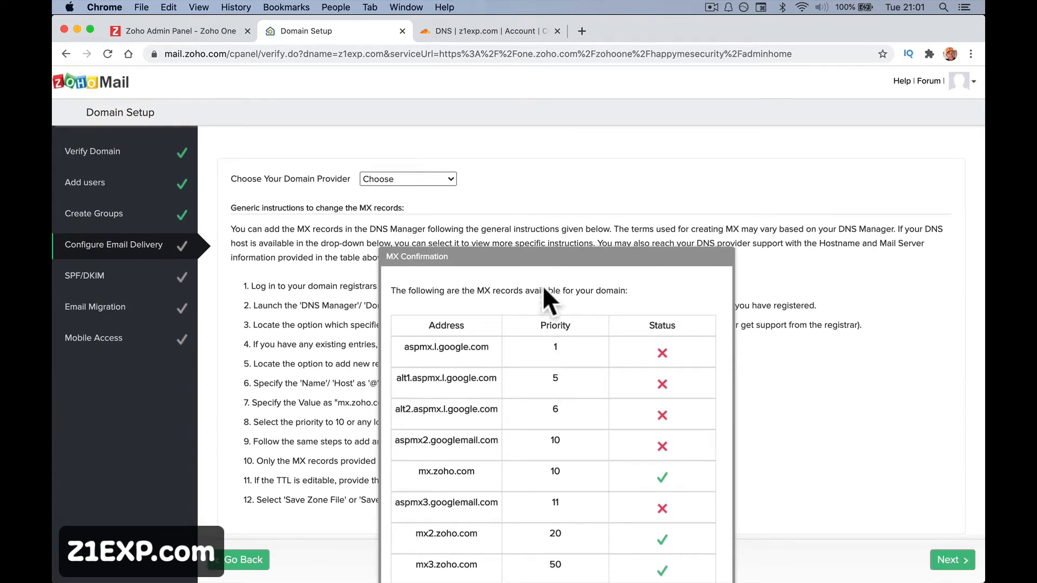
{"action": "left_click_drag", "start_coordinate": [542, 290], "coordinate": [397, 372]}
{"action": "left_click", "coordinate": [261, 502]}
{"action": "left_click", "coordinate": [243, 560]}
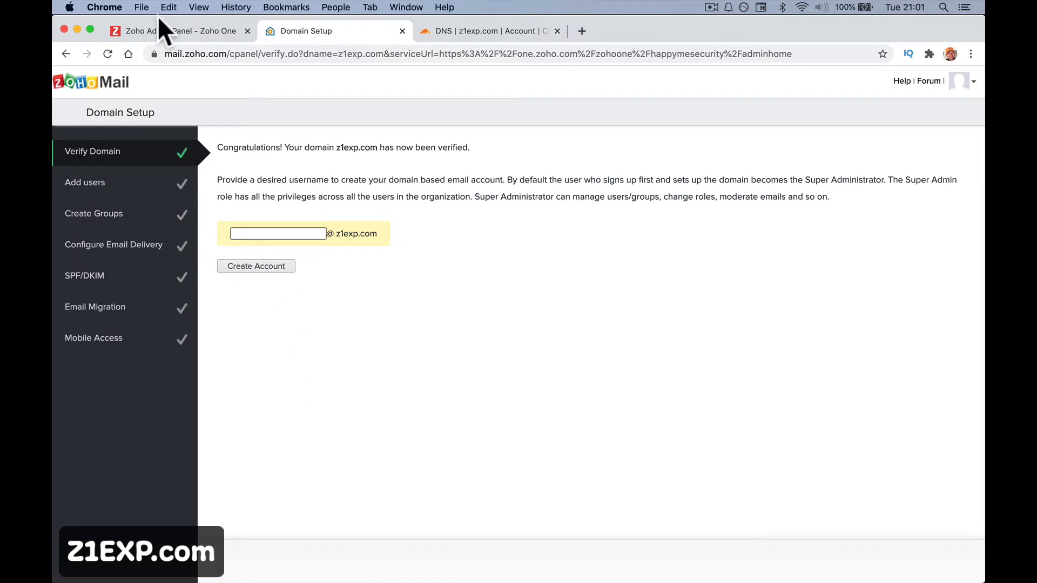
Advance past Add users, Groups and Email Delivery to reach the SPF/DKIM step
{"action": "left_click", "coordinate": [108, 53]}
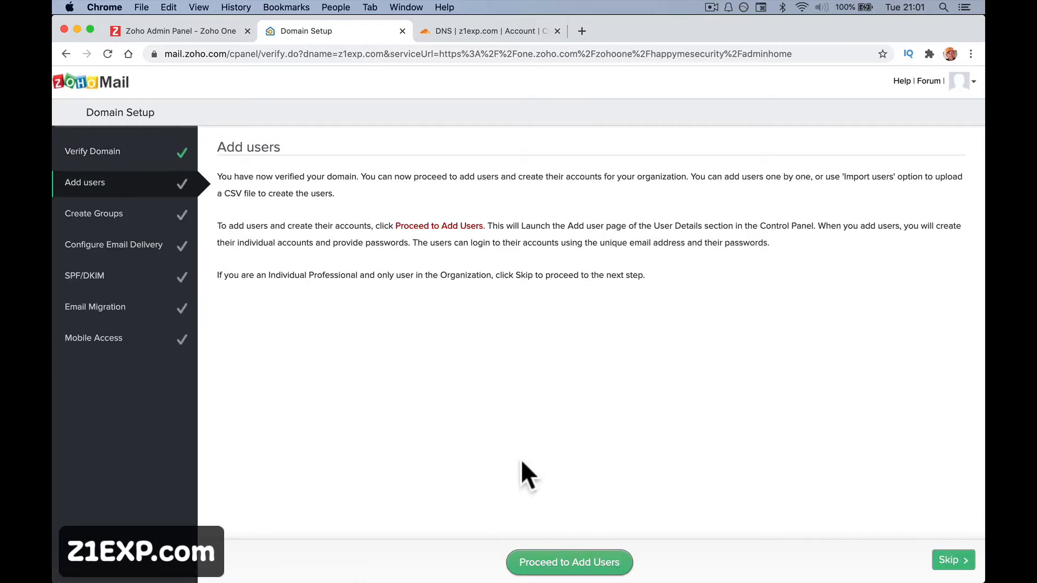
{"action": "left_click", "coordinate": [952, 559]}
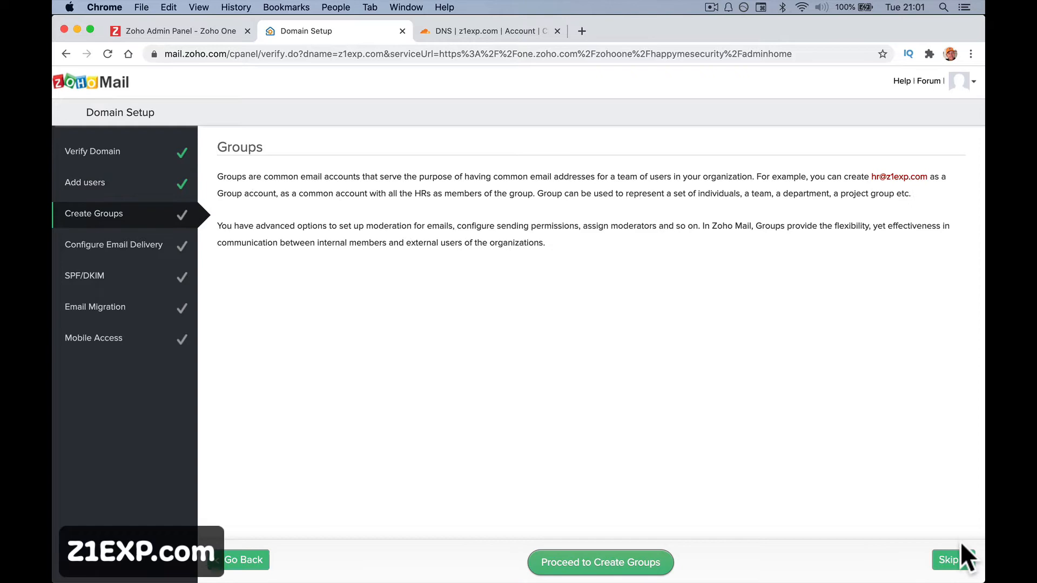
{"action": "left_click", "coordinate": [952, 560]}
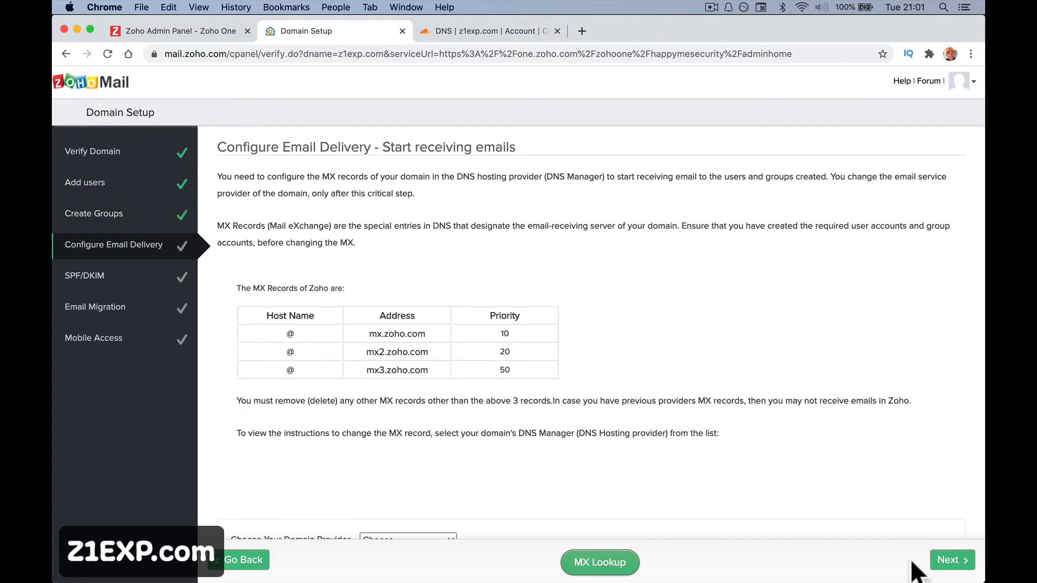
{"action": "left_click", "coordinate": [953, 560]}
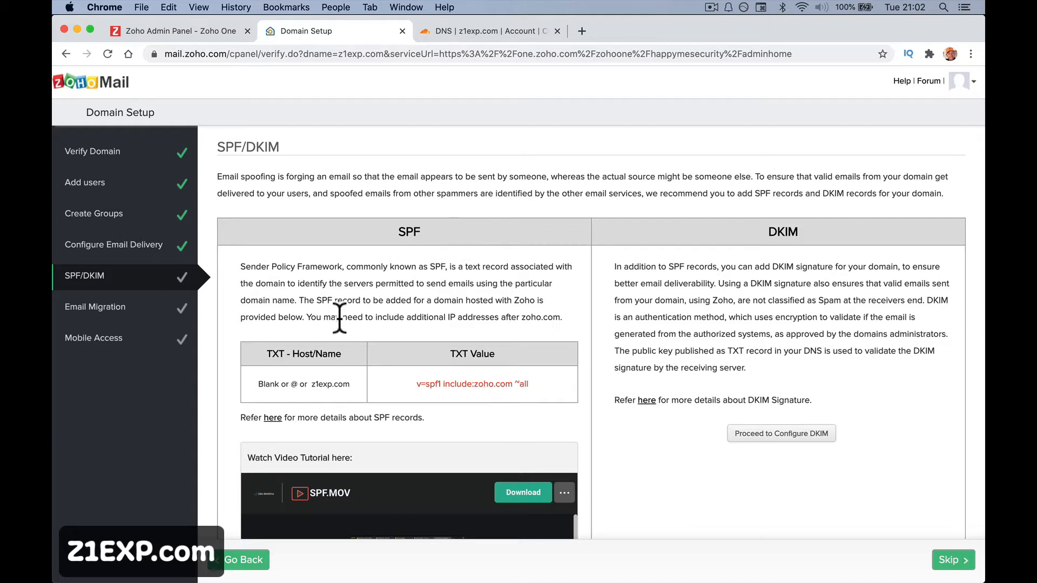
Copy the SPF value and add a Cloudflare TXT record @ with v=spf1 include:zoho.com ~all
{"action": "left_click_drag", "start_coordinate": [416, 384], "coordinate": [543, 385]}
{"action": "key", "text": "super+c"}
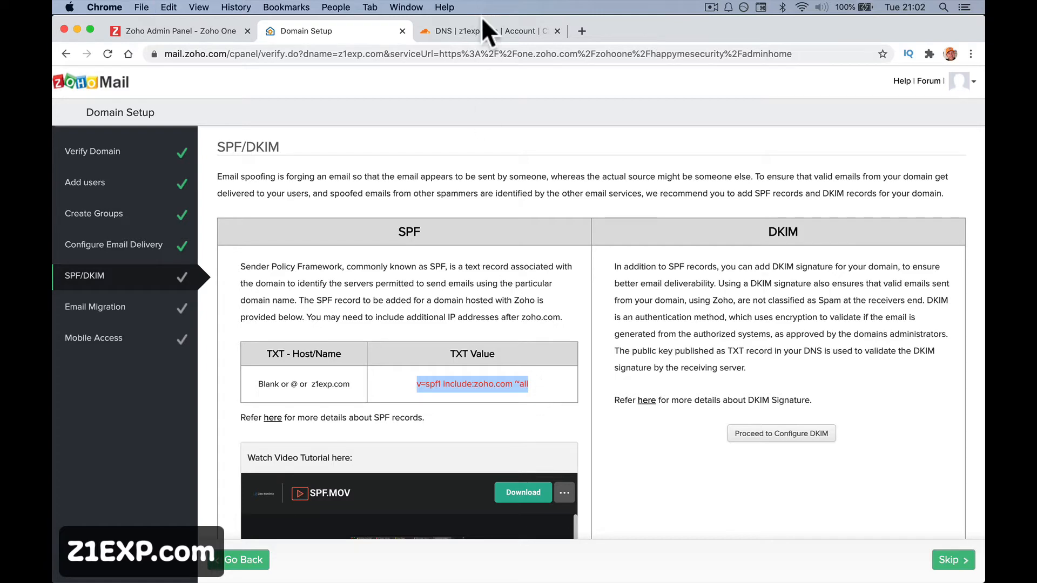
{"action": "left_click", "coordinate": [482, 31]}
{"action": "left_click", "coordinate": [238, 258]}
{"action": "left_click", "coordinate": [235, 334]}
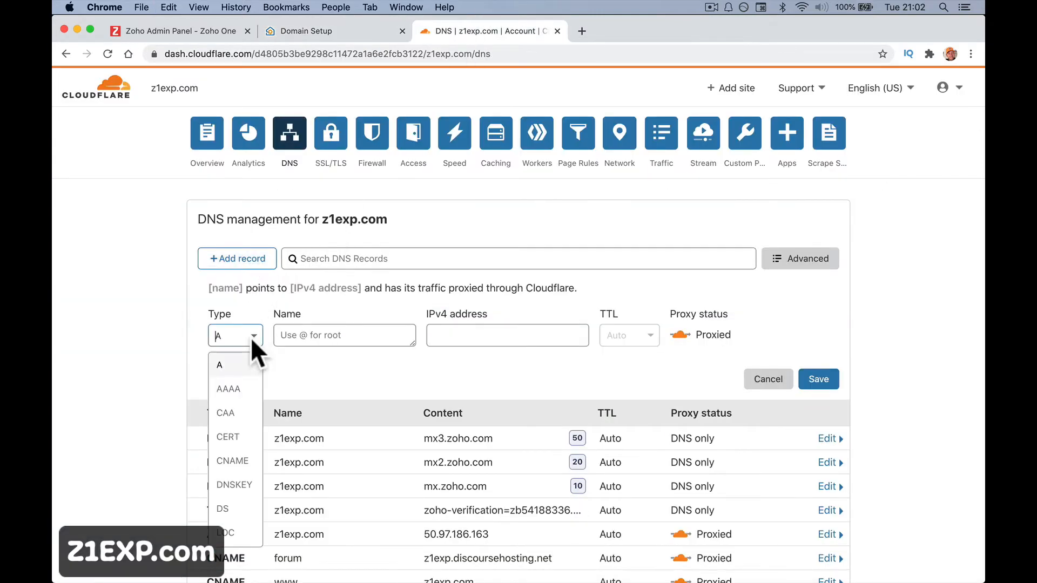
{"action": "scroll", "coordinate": [235, 421], "scroll_direction": "down", "scroll_amount": 5}
{"action": "scroll", "coordinate": [231, 453], "scroll_direction": "down", "scroll_amount": 5}
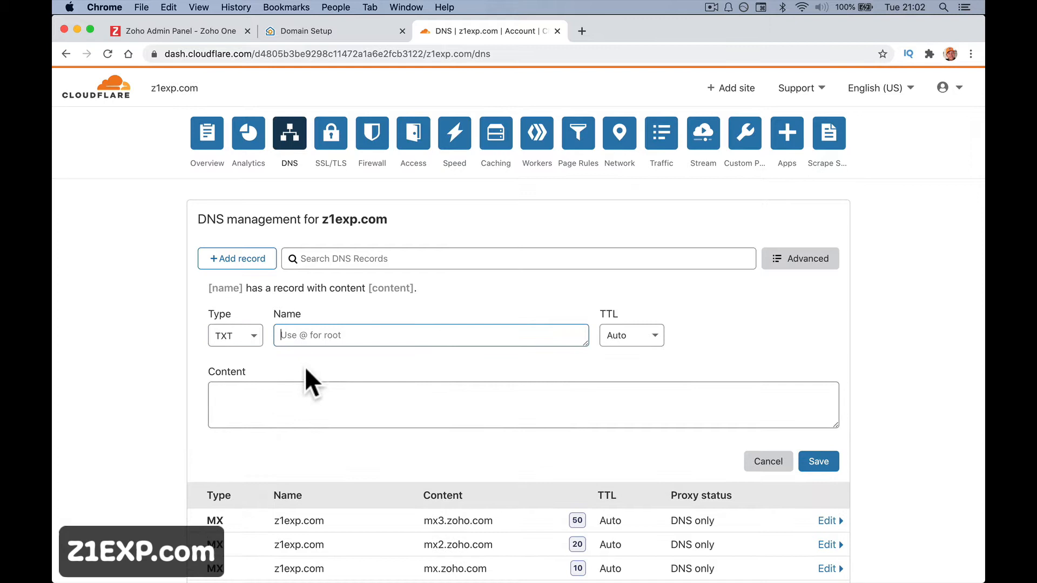
{"action": "type", "text": "@"}
{"action": "left_click", "coordinate": [396, 405]}
{"action": "key", "text": "super+v"}
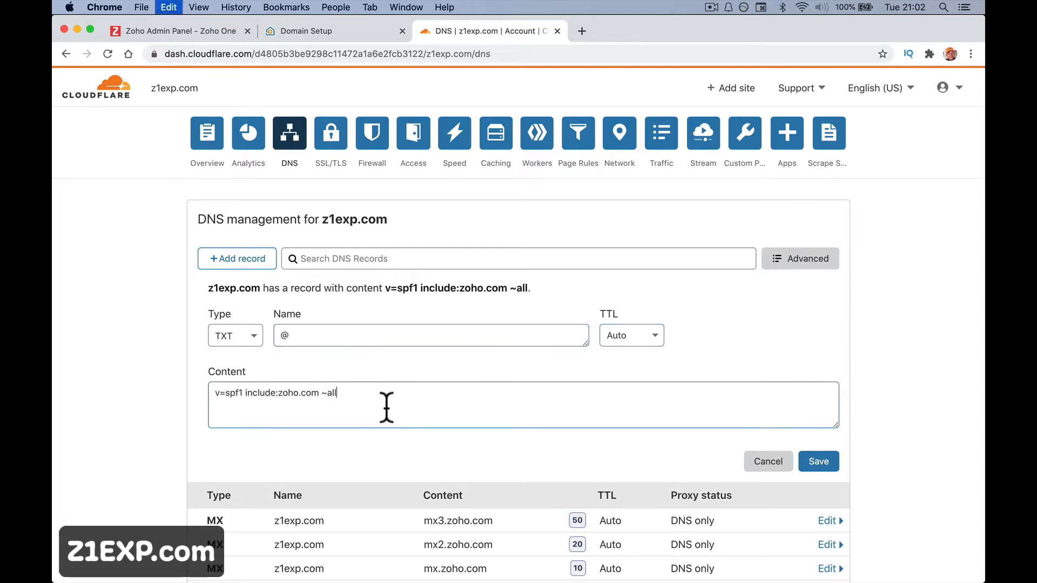
{"action": "left_click", "coordinate": [817, 464]}
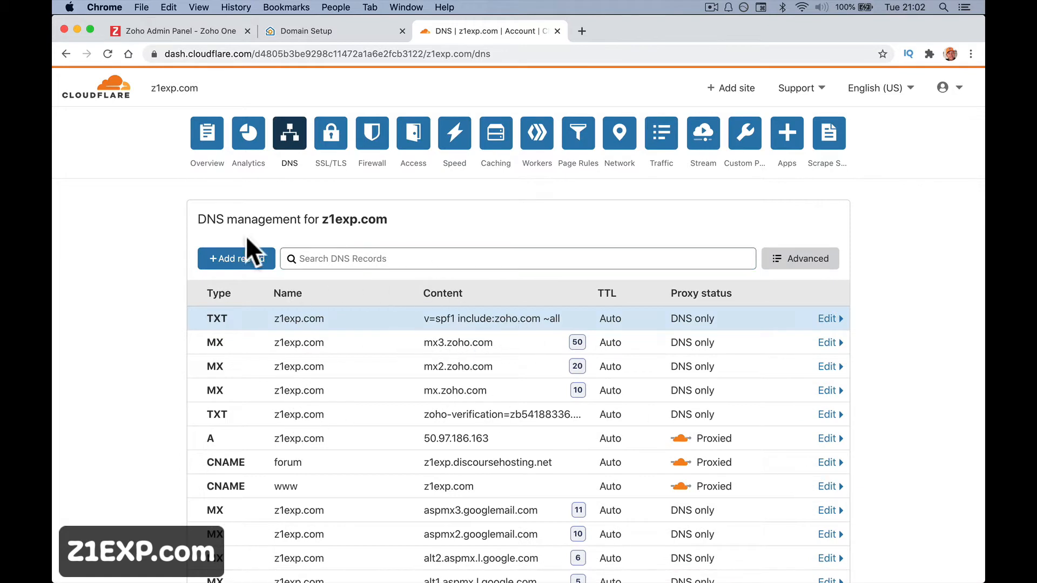
Check the saved TXT record's contents and return to Zoho's SPF/DKIM setup page
{"action": "left_click", "coordinate": [827, 318]}
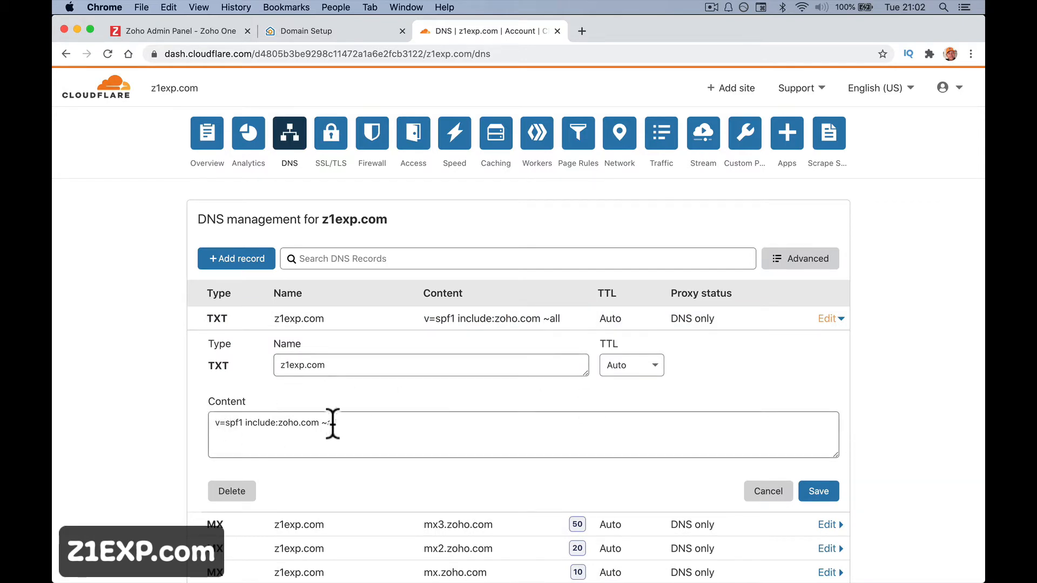
{"action": "left_click", "coordinate": [306, 31]}
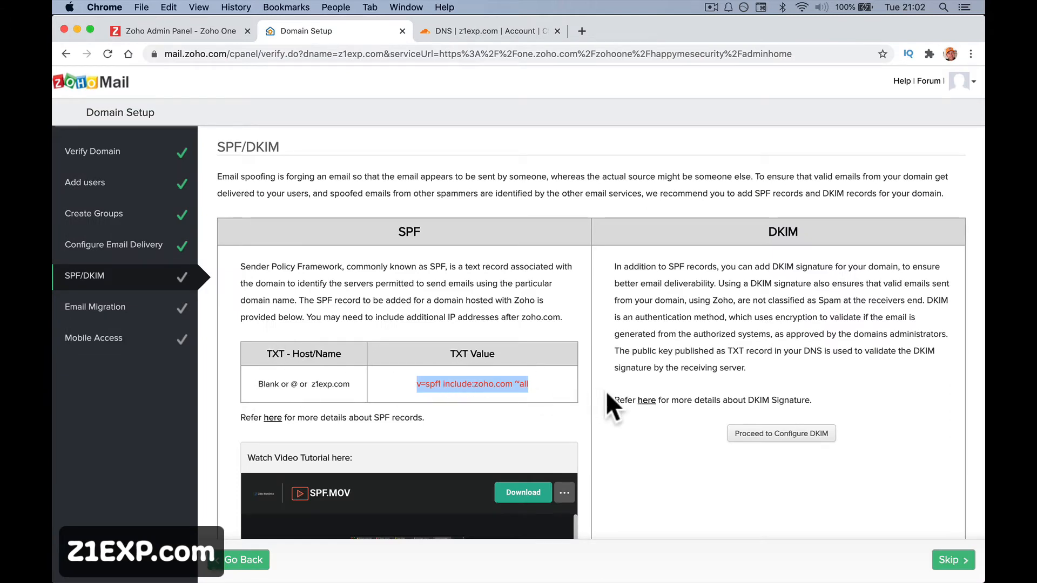
{"action": "scroll", "coordinate": [622, 435], "scroll_direction": "down", "scroll_amount": 4}
{"action": "scroll", "coordinate": [622, 435], "scroll_direction": "up", "scroll_amount": 1}
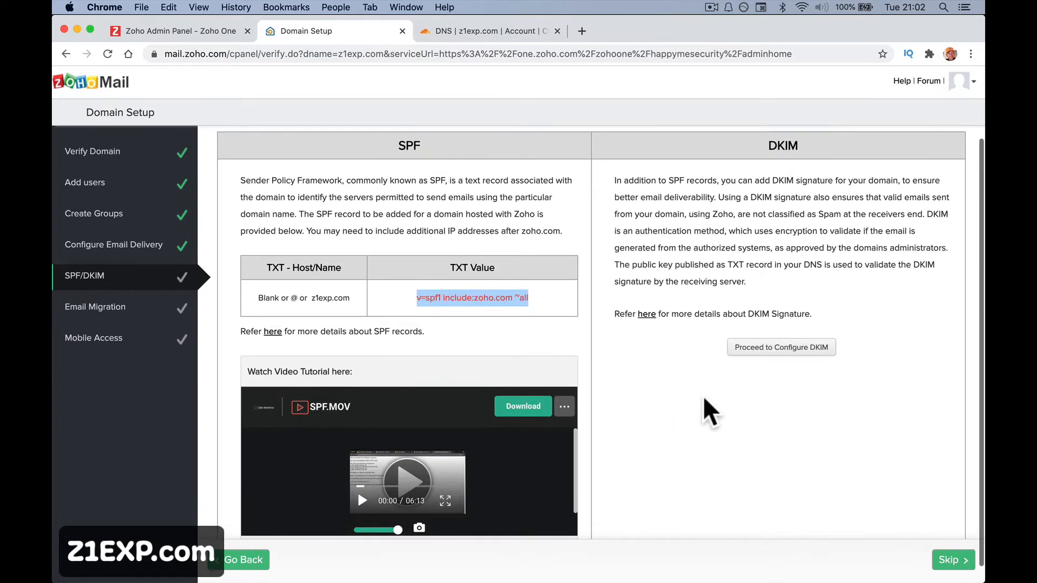
{"action": "scroll", "coordinate": [705, 356], "scroll_direction": "up", "scroll_amount": 1}
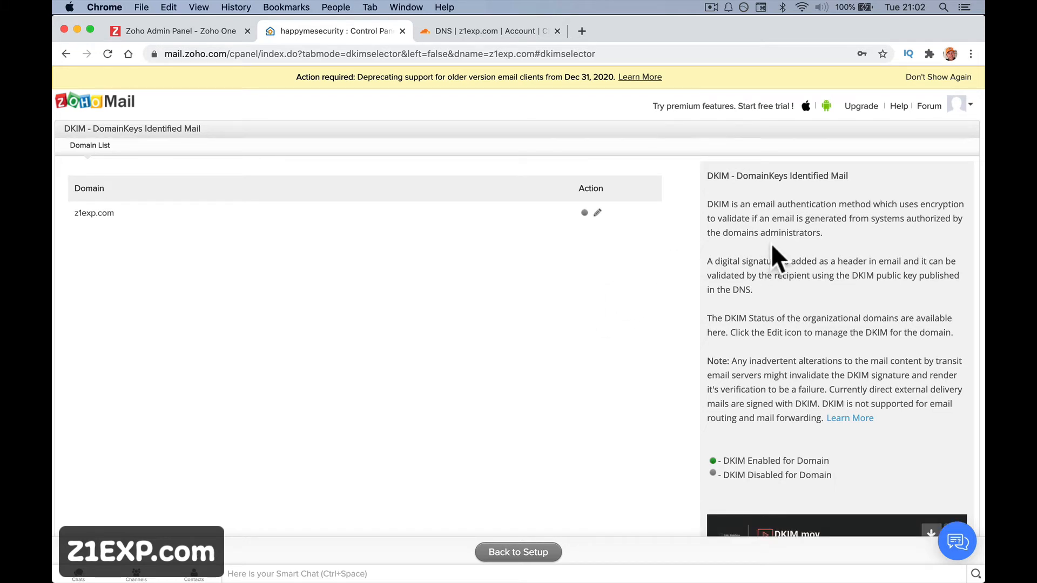
Open DKIM management for z1exp.com and skim the DKIM tutorial video full screen
{"action": "left_click", "coordinate": [597, 216]}
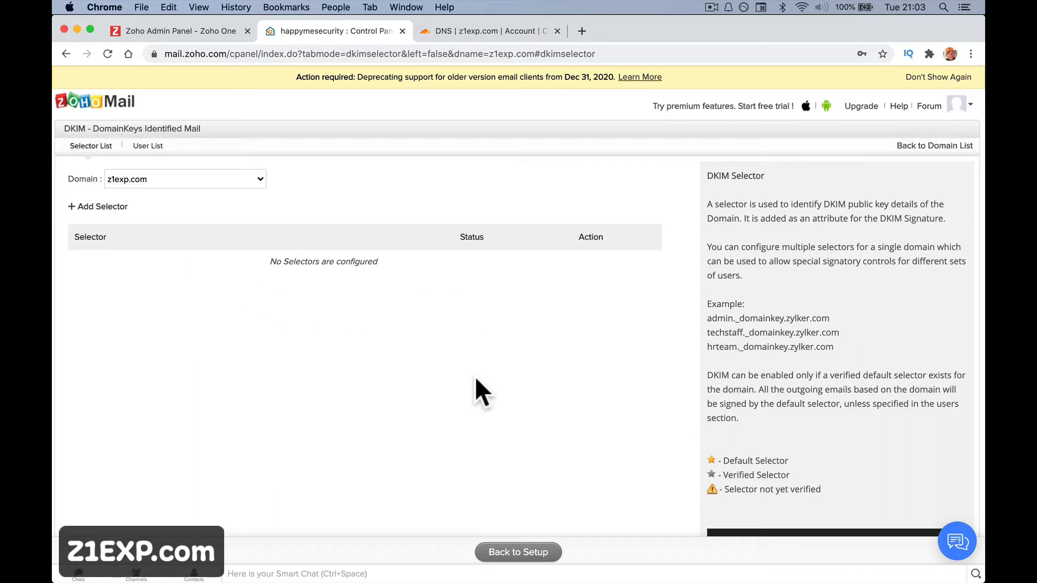
{"action": "scroll", "coordinate": [892, 361], "scroll_direction": "down", "scroll_amount": 5}
{"action": "scroll", "coordinate": [892, 362], "scroll_direction": "down", "scroll_amount": 2}
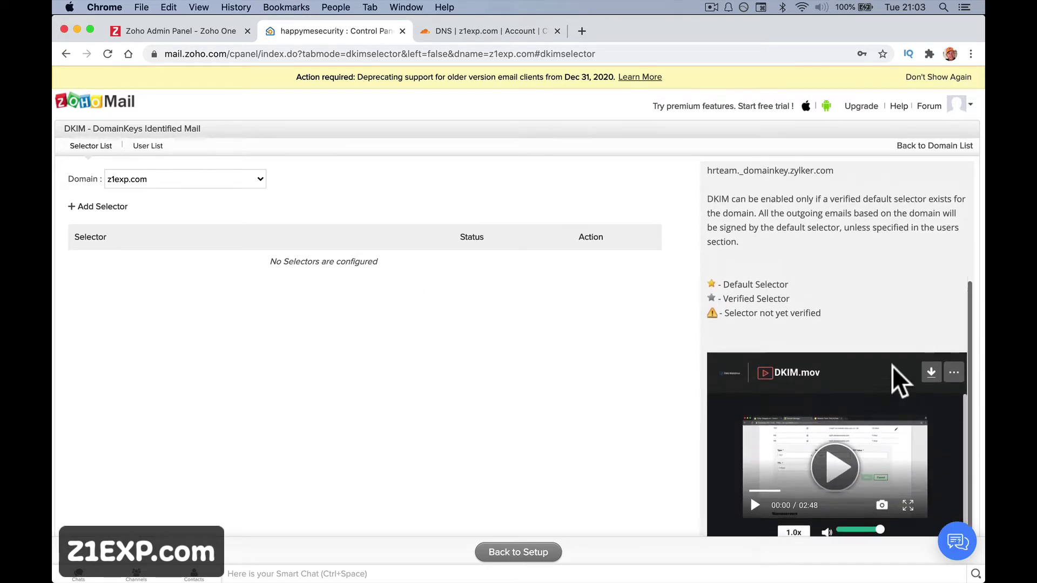
{"action": "scroll", "coordinate": [870, 426], "scroll_direction": "down", "scroll_amount": 2}
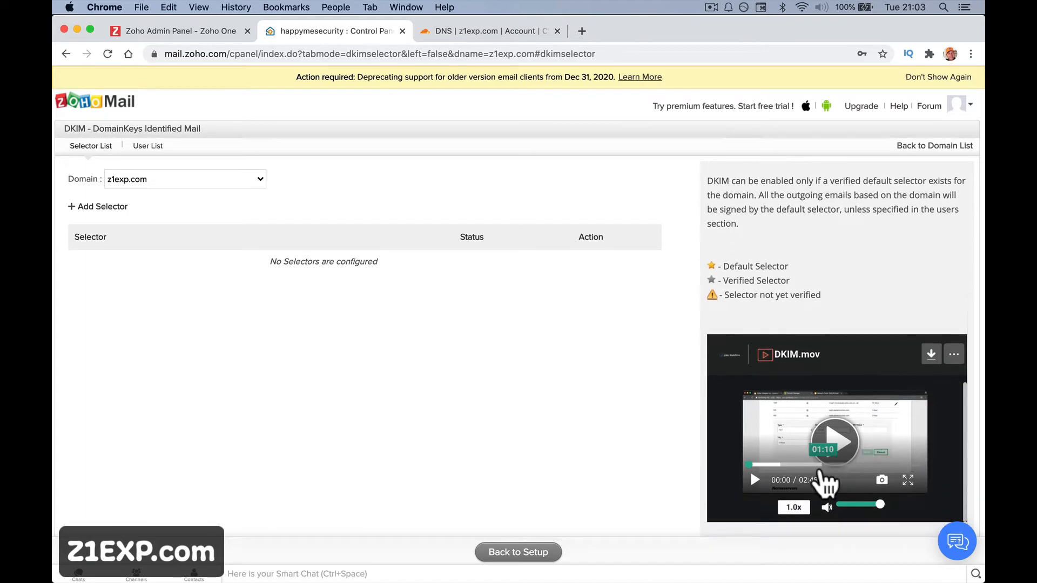
{"action": "left_click", "coordinate": [832, 441]}
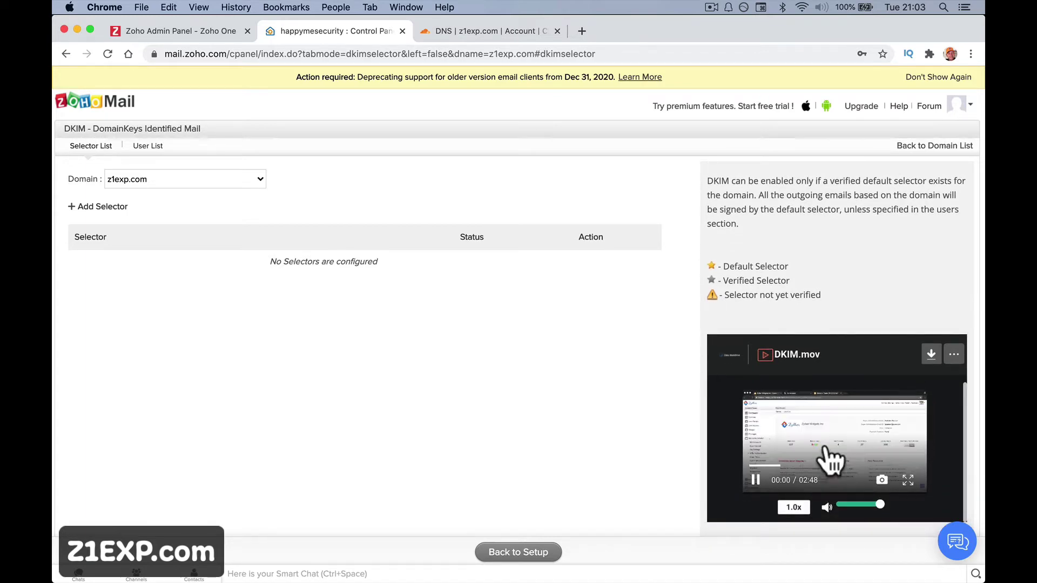
{"action": "left_click", "coordinate": [908, 480]}
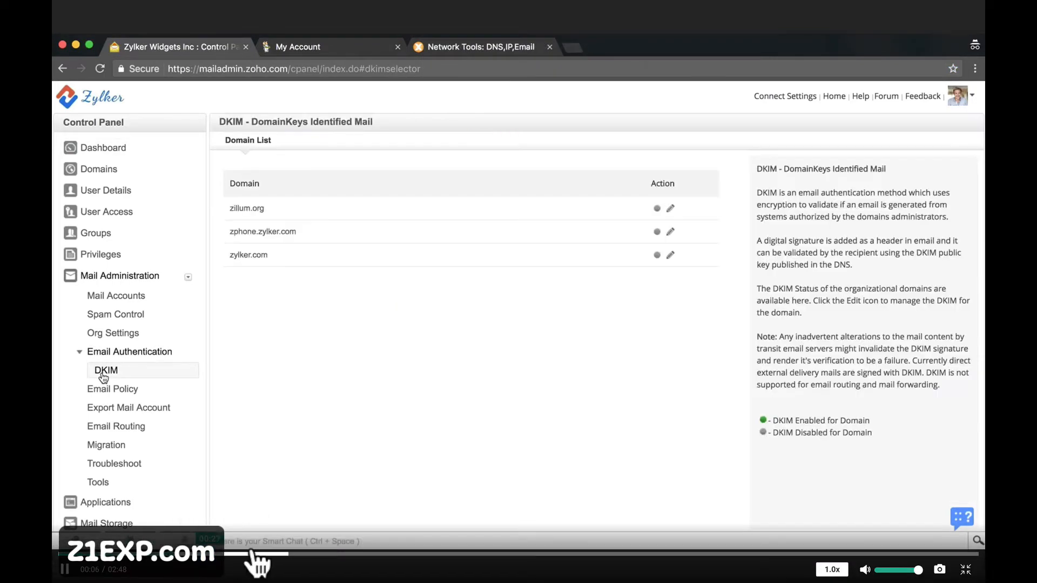
{"action": "left_click", "coordinate": [355, 557]}
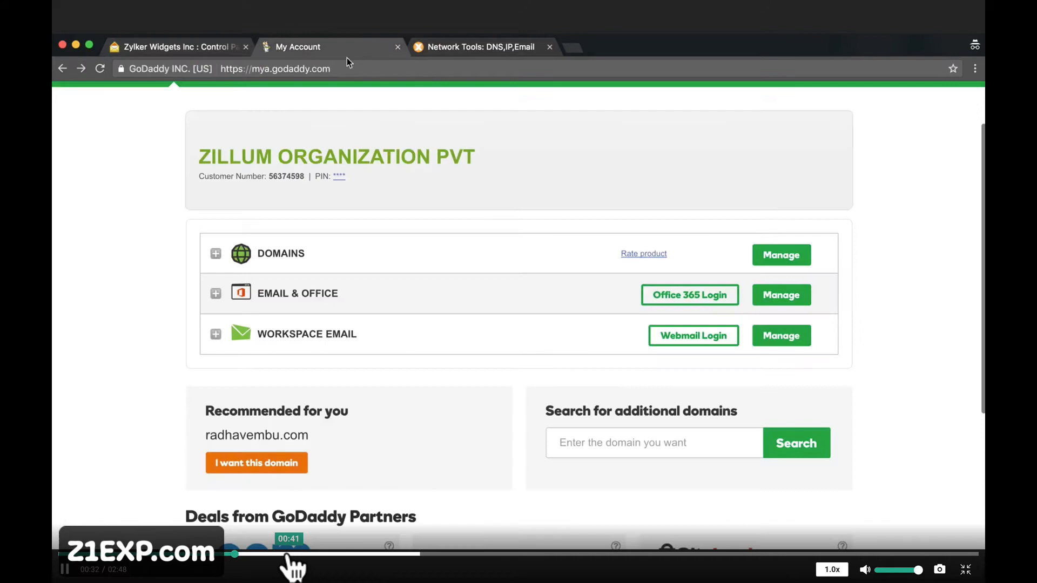
{"action": "left_click", "coordinate": [965, 570]}
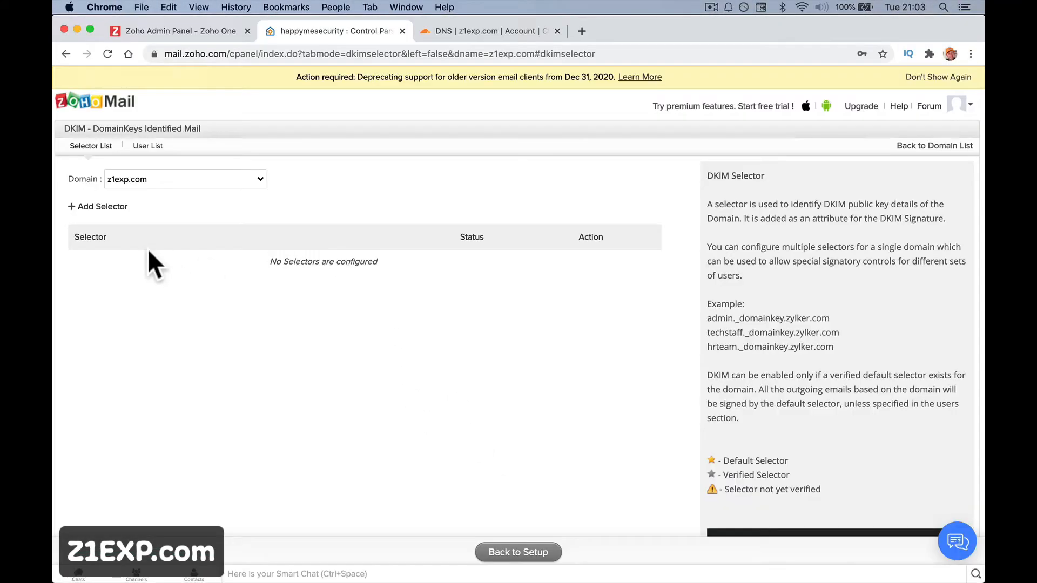
Add a DKIM selector named zoho and save it to generate its TXT record
{"action": "left_click", "coordinate": [98, 206]}
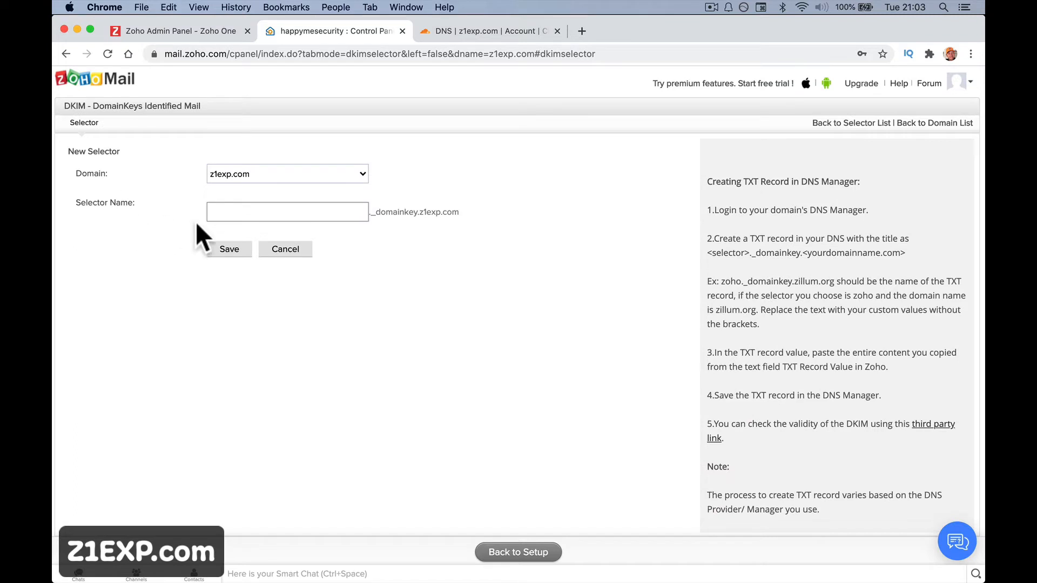
{"action": "type", "text": "zoho"}
{"action": "left_click", "coordinate": [228, 249]}
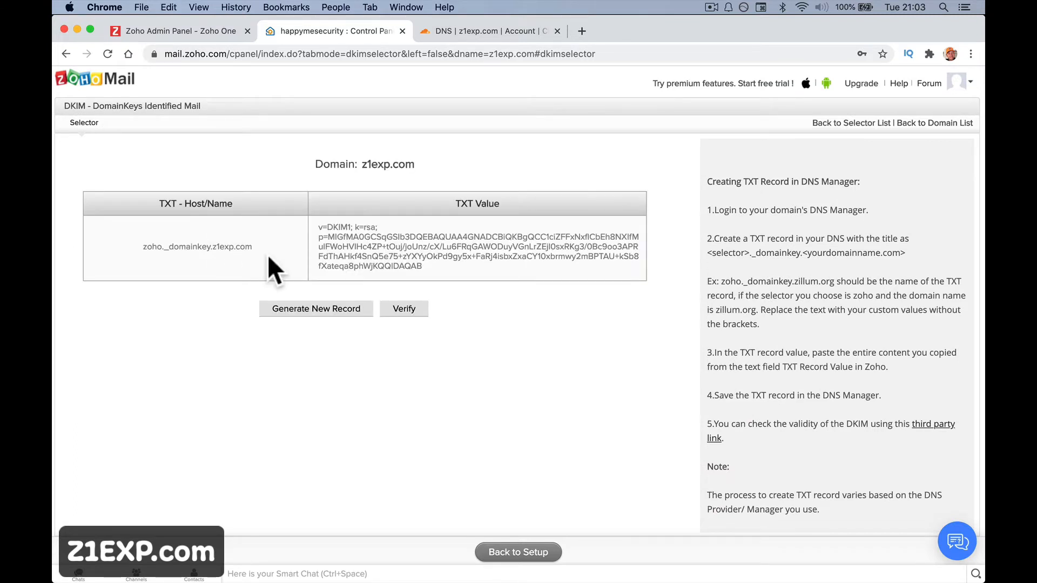
Copy the host name zoho._domainkey.z1exp.com and switch to Cloudflare DNS management
{"action": "left_click_drag", "start_coordinate": [144, 246], "coordinate": [212, 247]}
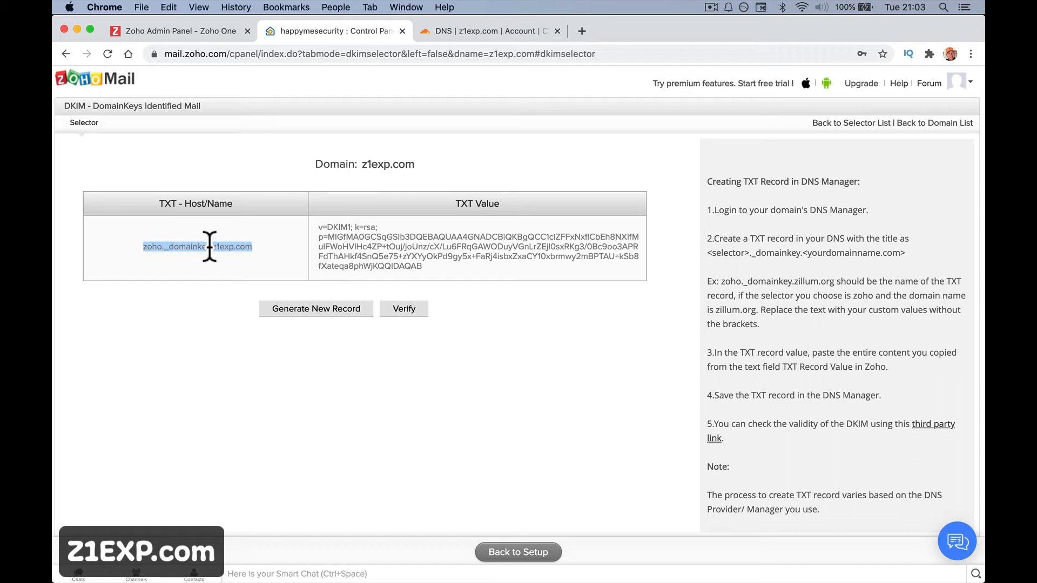
{"action": "left_click_drag", "start_coordinate": [210, 246], "coordinate": [142, 244]}
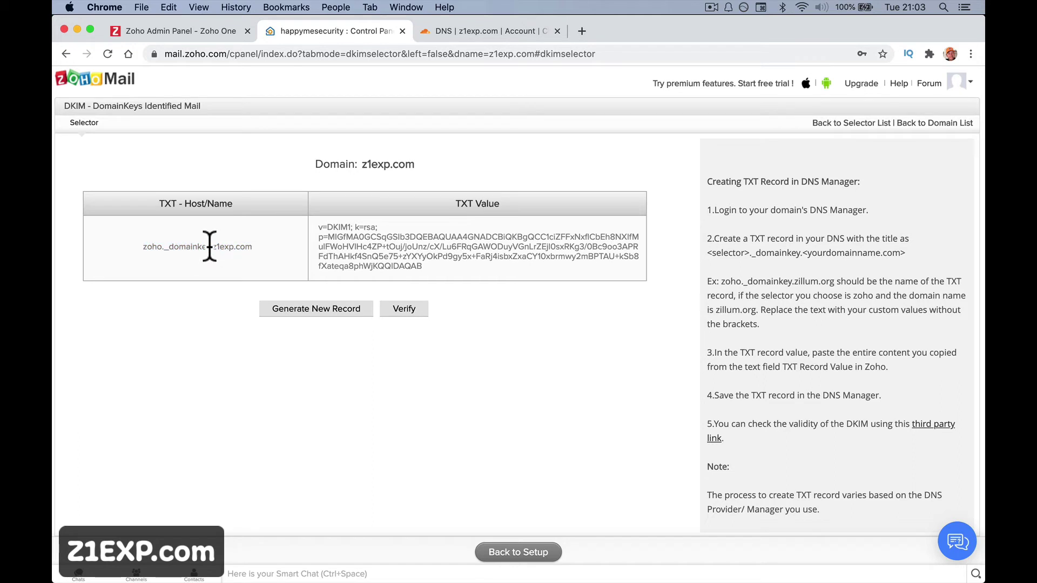
{"action": "triple_click", "coordinate": [141, 244]}
{"action": "key", "text": "super+c"}
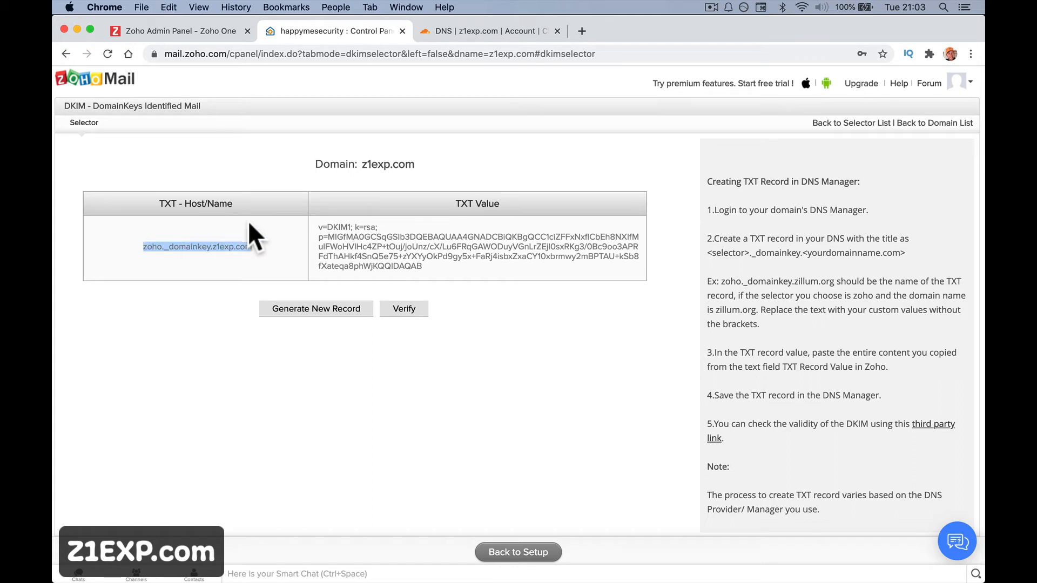
{"action": "left_click", "coordinate": [470, 31]}
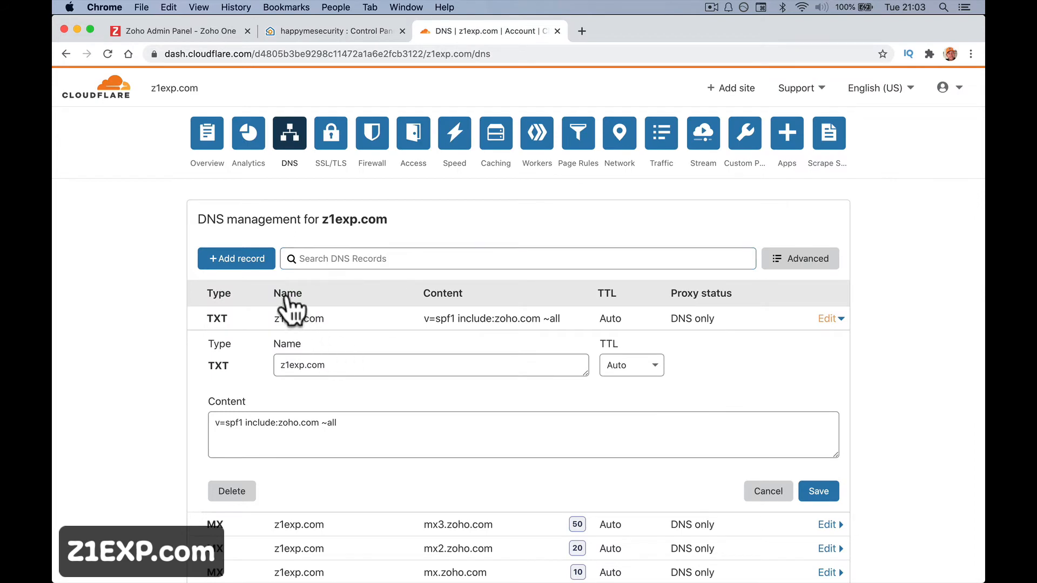
Start a new Cloudflare DNS record of type TXT, then return to the Zoho DKIM page
{"action": "left_click", "coordinate": [257, 264]}
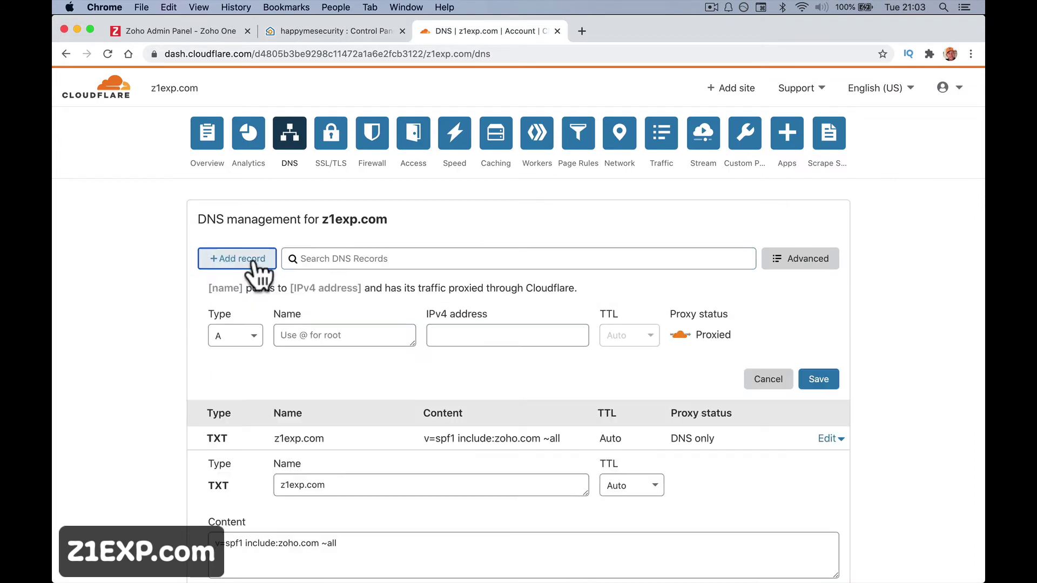
{"action": "left_click", "coordinate": [253, 335]}
{"action": "scroll", "coordinate": [235, 462], "scroll_direction": "down", "scroll_amount": 5}
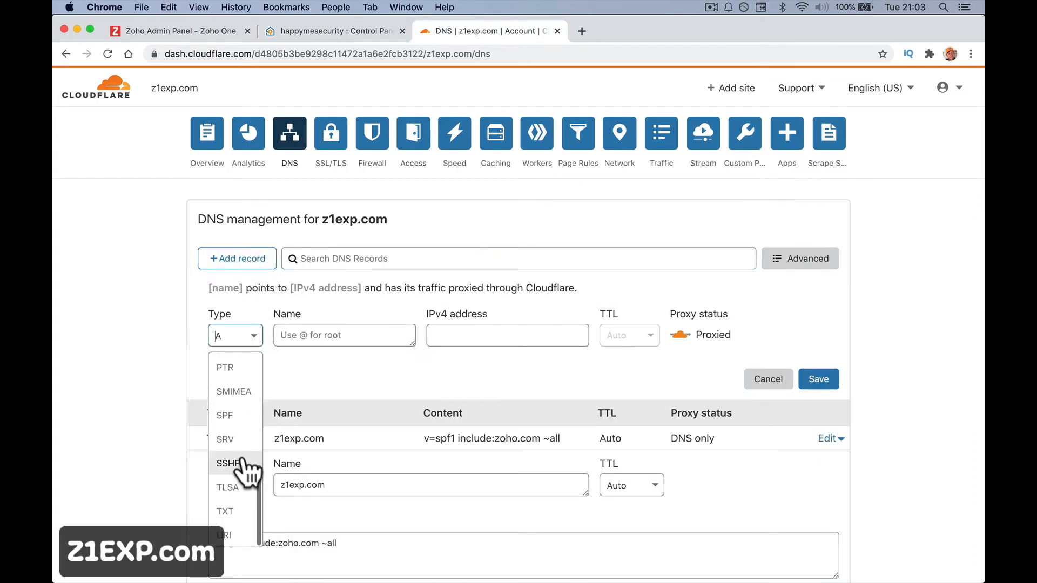
{"action": "left_click", "coordinate": [226, 511]}
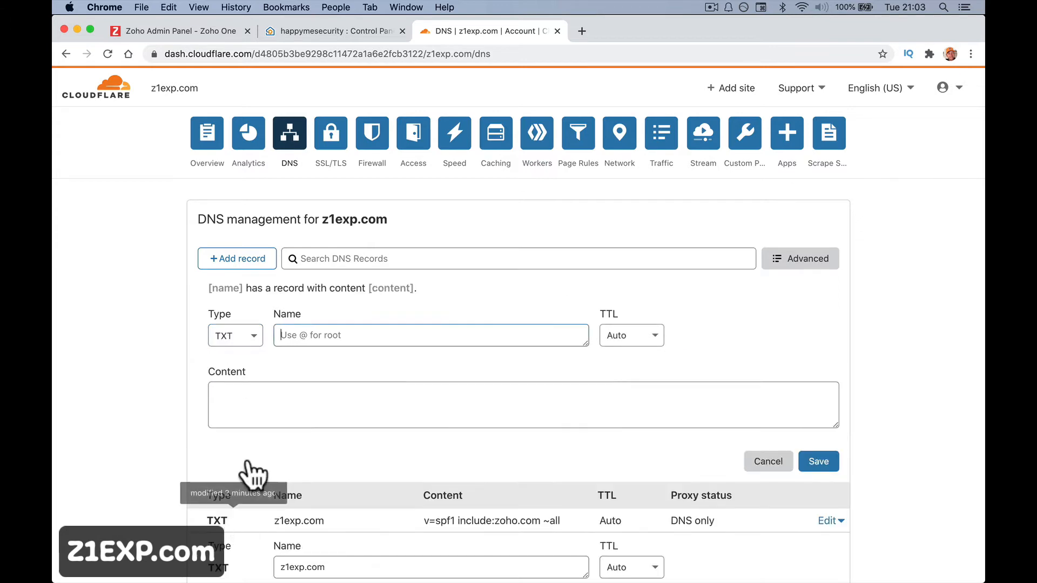
{"action": "left_click", "coordinate": [324, 31]}
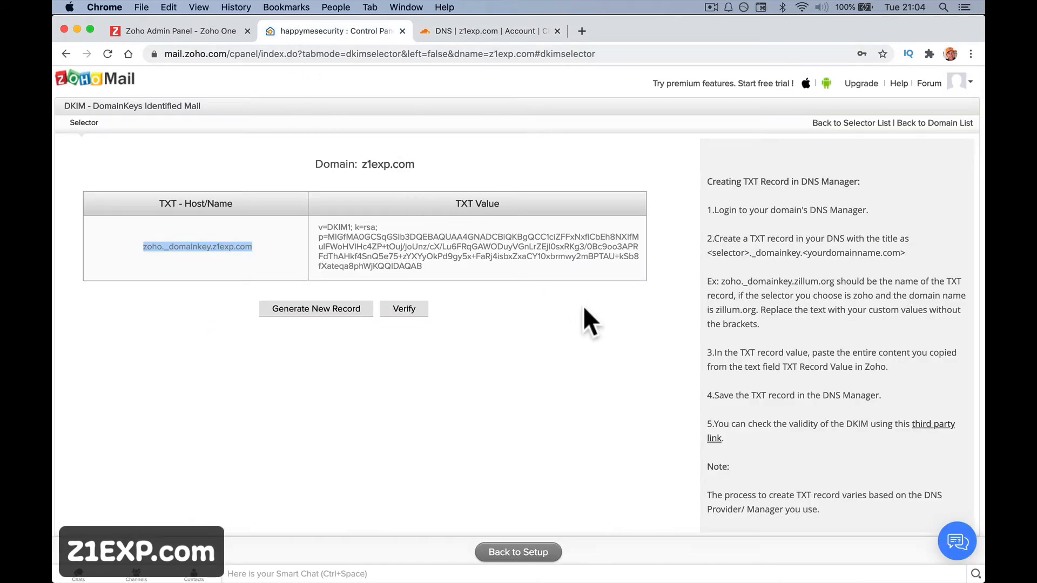
{"action": "scroll", "coordinate": [900, 372], "scroll_direction": "down", "scroll_amount": 5}
{"action": "scroll", "coordinate": [899, 372], "scroll_direction": "down", "scroll_amount": 5}
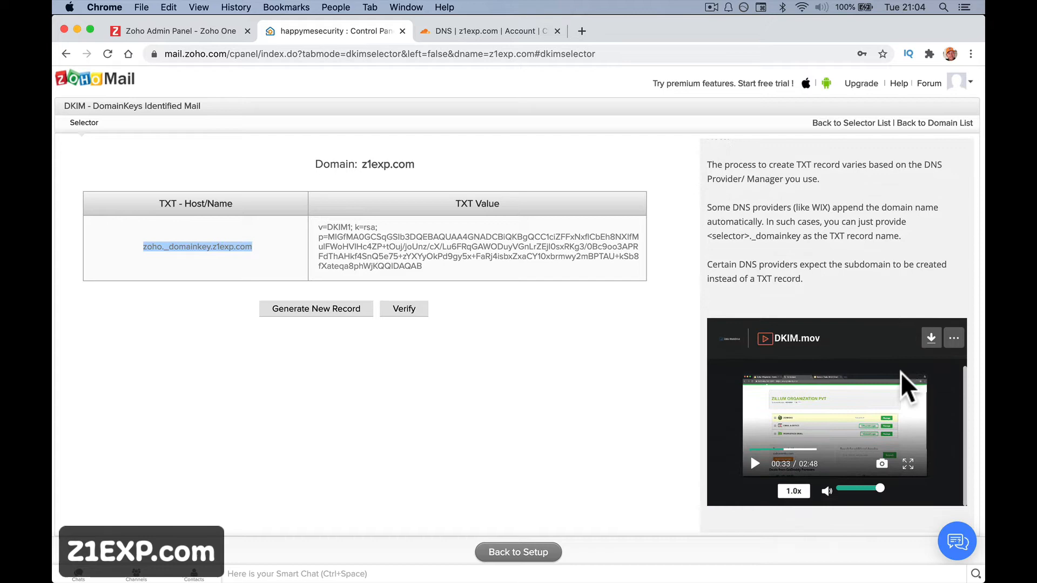
{"action": "left_click", "coordinate": [908, 463]}
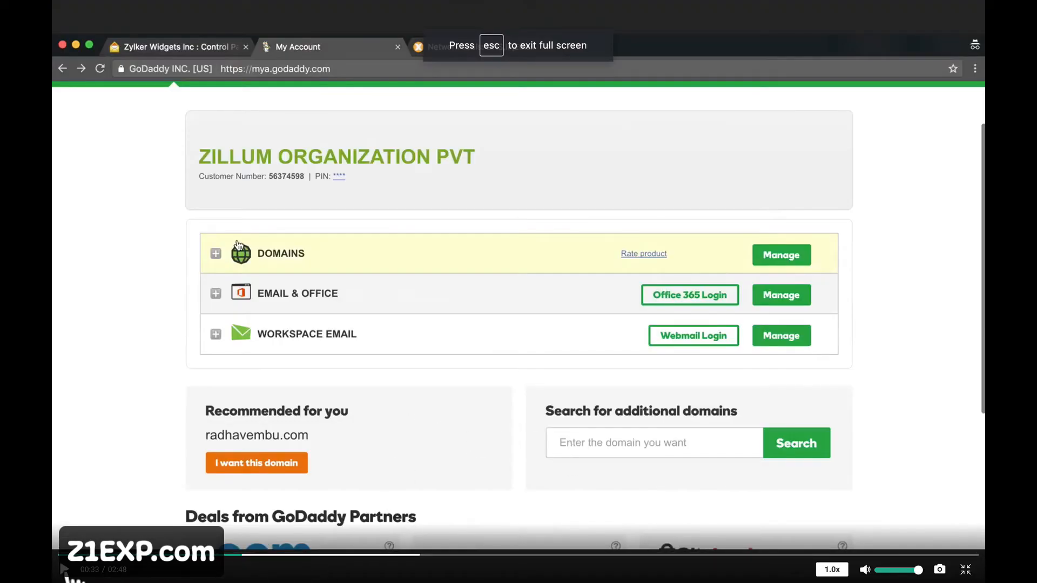
{"action": "left_click", "coordinate": [65, 571]}
{"action": "left_click", "coordinate": [268, 554]}
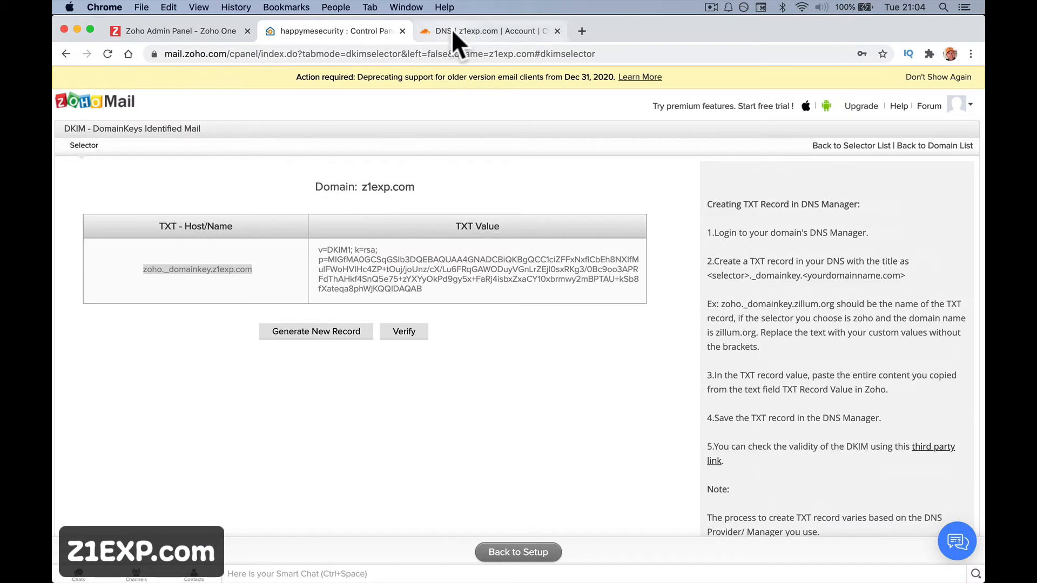
Name the Cloudflare record zoho._domainkey, trimming the .z1exp.com suffix
{"action": "left_click", "coordinate": [451, 31]}
{"action": "left_click", "coordinate": [291, 335]}
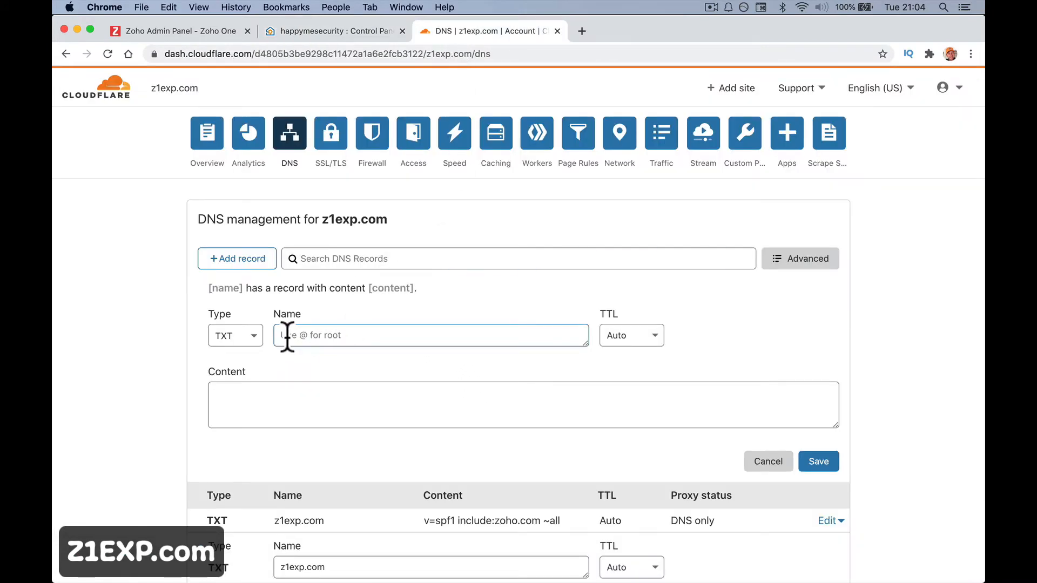
{"action": "key", "text": "super+v"}
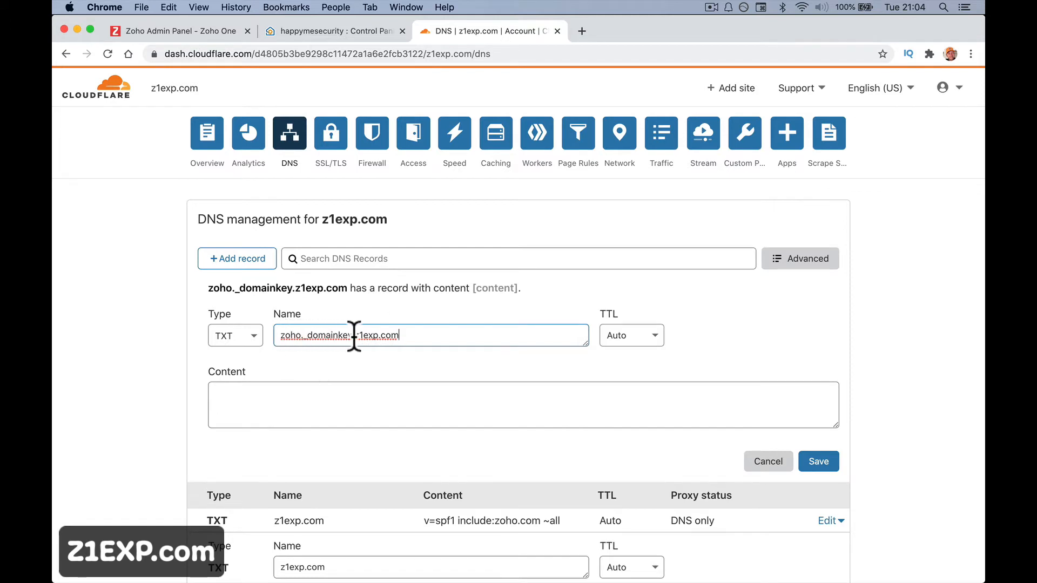
{"action": "left_click_drag", "start_coordinate": [353, 336], "coordinate": [405, 336]}
{"action": "key", "text": "BackSpace"}
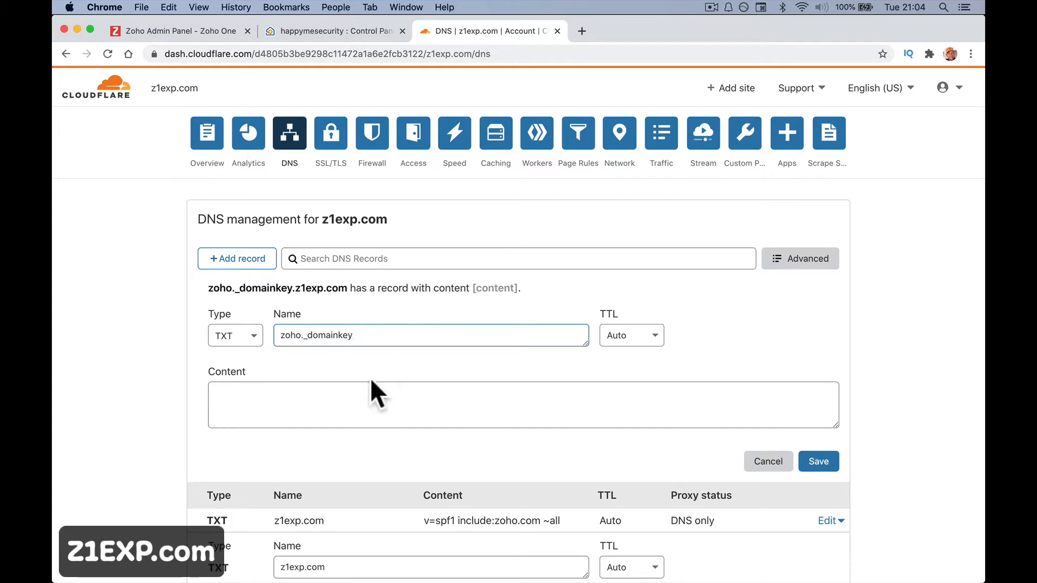
{"action": "left_click", "coordinate": [348, 404]}
Copy Zoho's DKIM TXT value into the record content, save it, and return to Zoho
{"action": "left_click", "coordinate": [341, 31]}
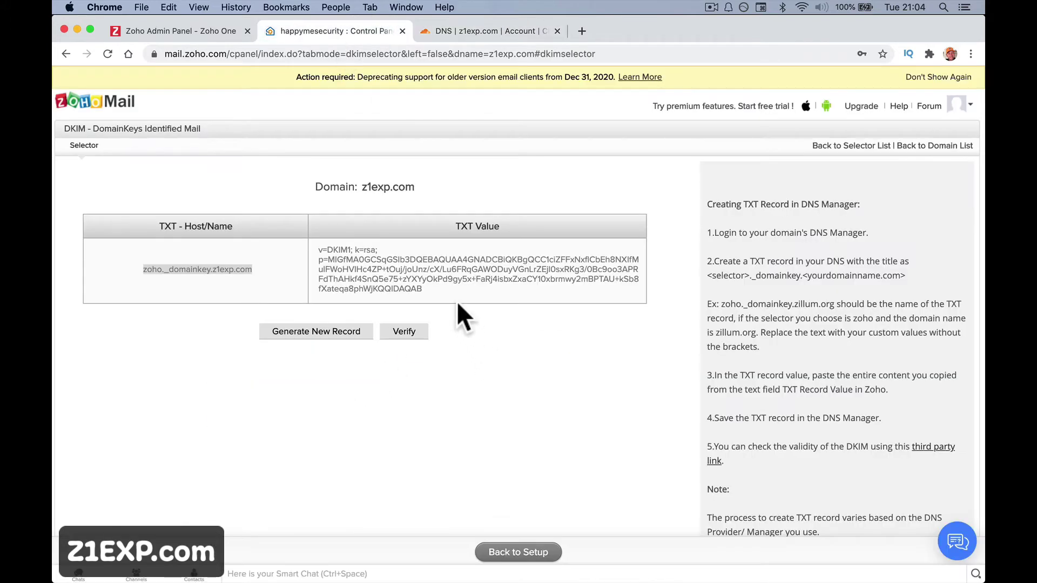
{"action": "left_click", "coordinate": [454, 269]}
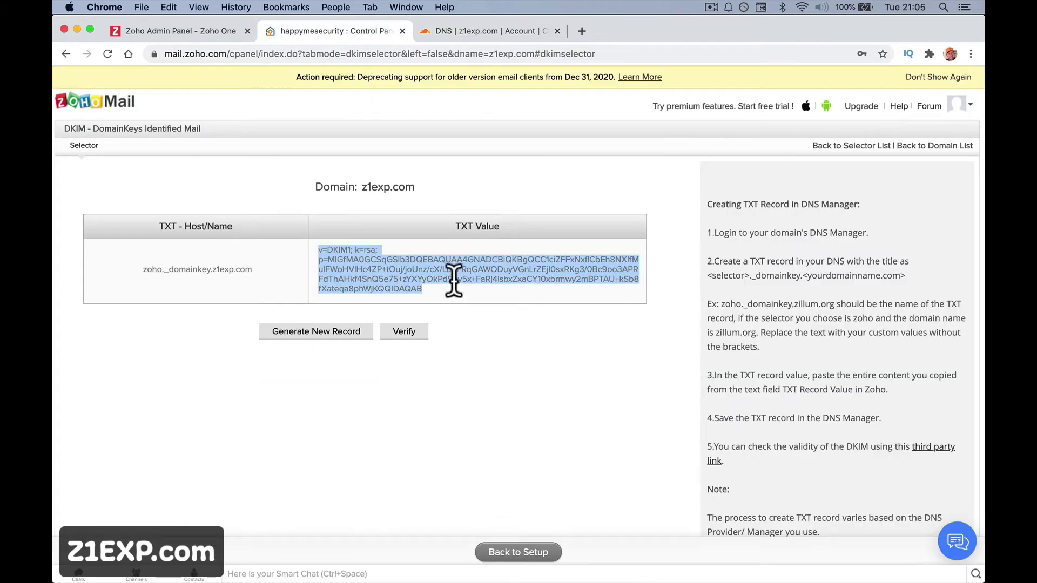
{"action": "left_click", "coordinate": [454, 34]}
{"action": "left_click", "coordinate": [375, 410]}
{"action": "key", "text": "super+v"}
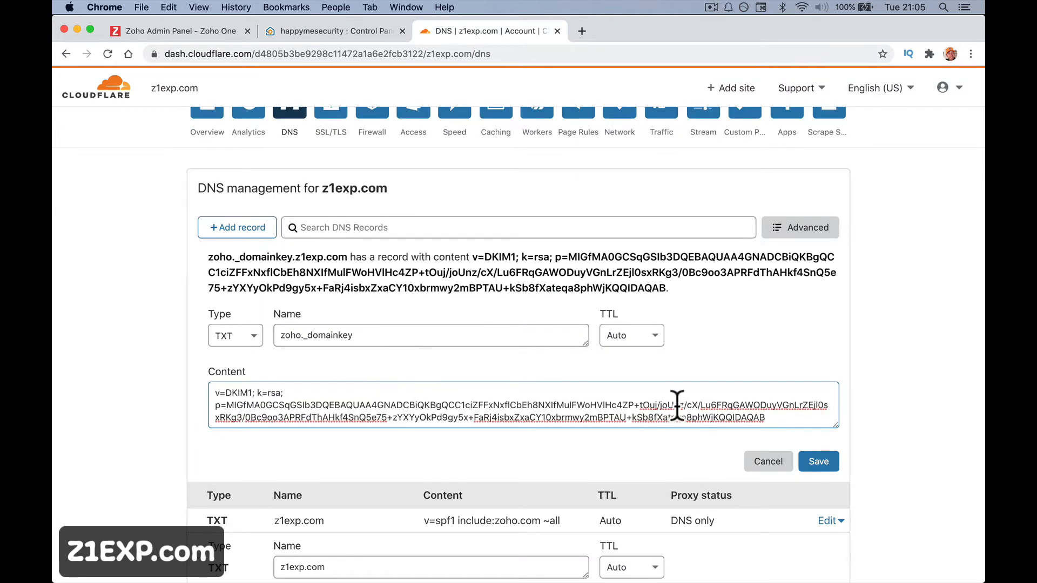
{"action": "left_click", "coordinate": [817, 461]}
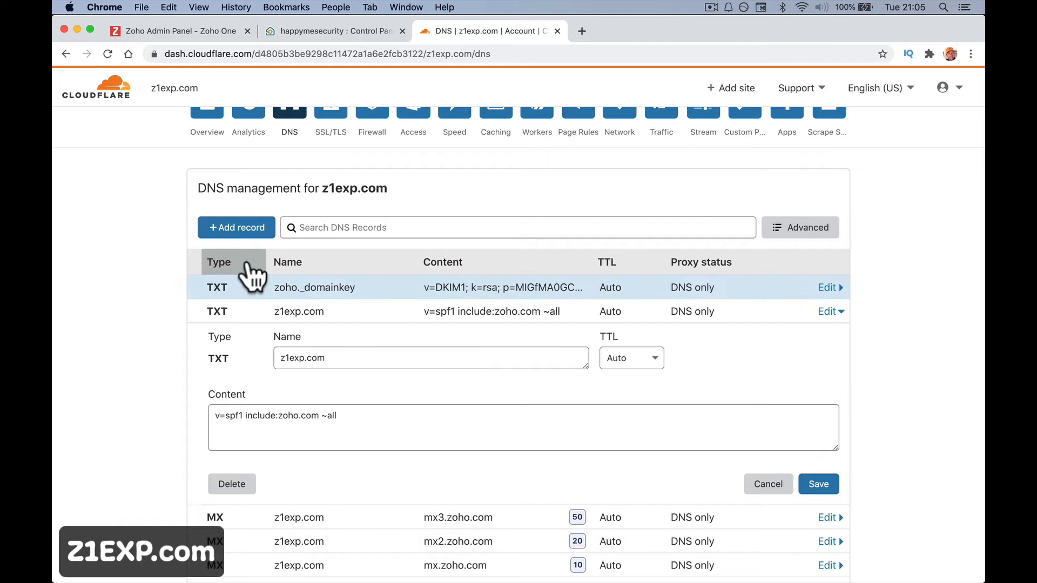
{"action": "left_click", "coordinate": [336, 30]}
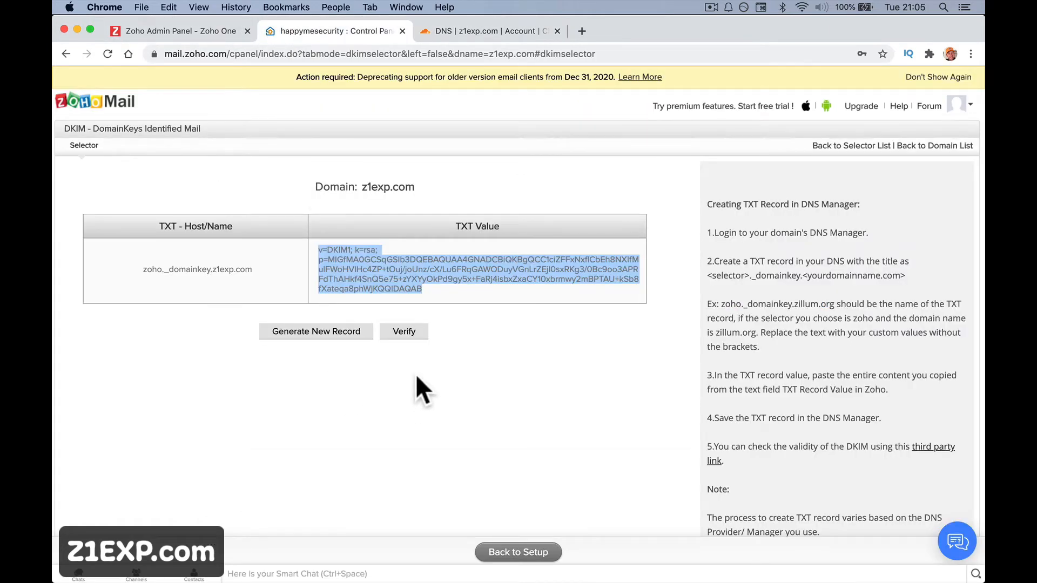
{"action": "left_click", "coordinate": [404, 331]}
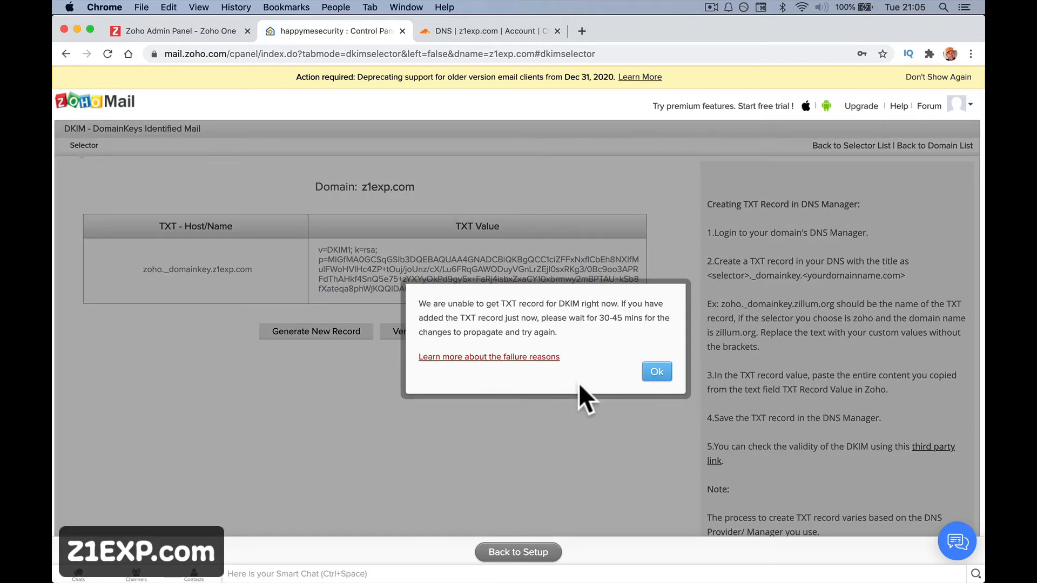
{"action": "left_click", "coordinate": [656, 371]}
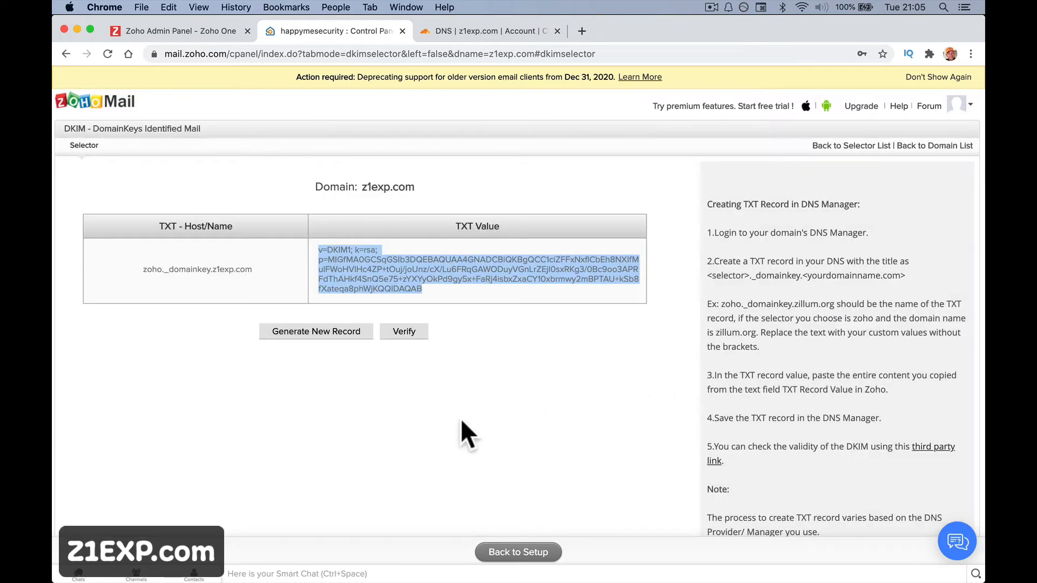
{"action": "left_click", "coordinate": [404, 332]}
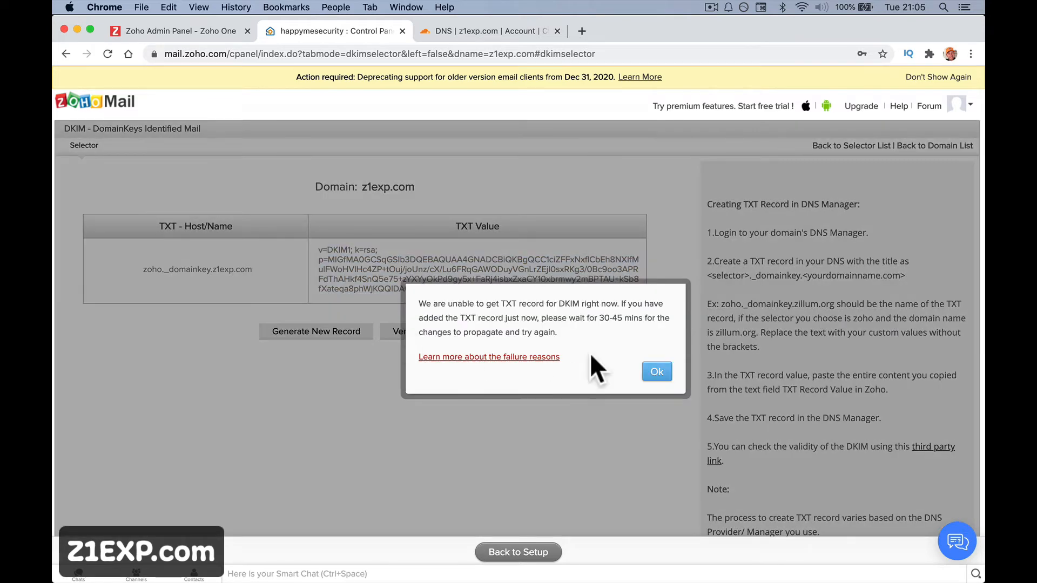
{"action": "left_click", "coordinate": [657, 371]}
{"action": "scroll", "coordinate": [757, 437], "scroll_direction": "down", "scroll_amount": 8}
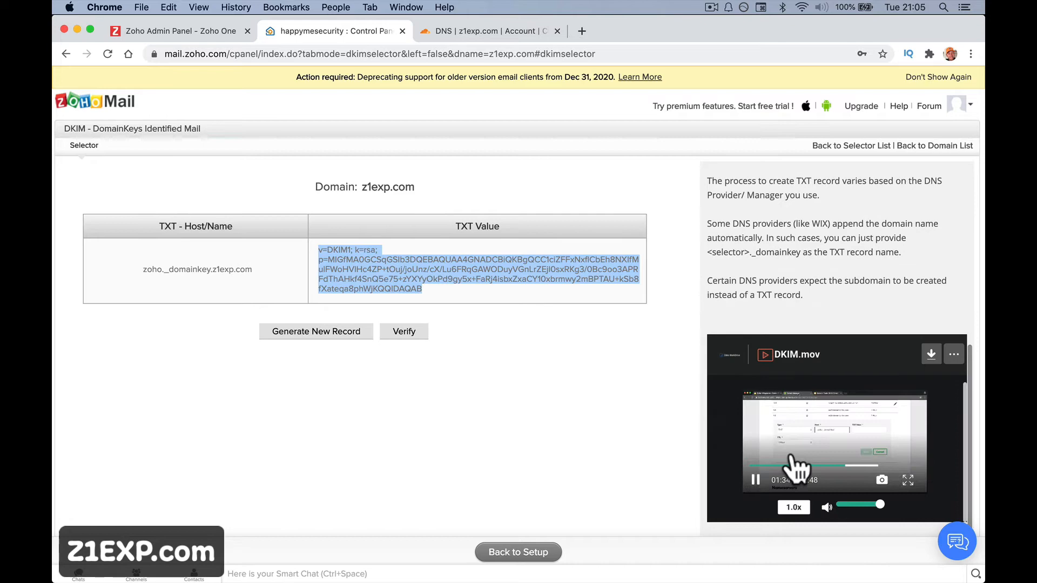
Watch the full-screen DKIM help video showing a TXT record saved with 600-second TTL
{"action": "left_click", "coordinate": [907, 479]}
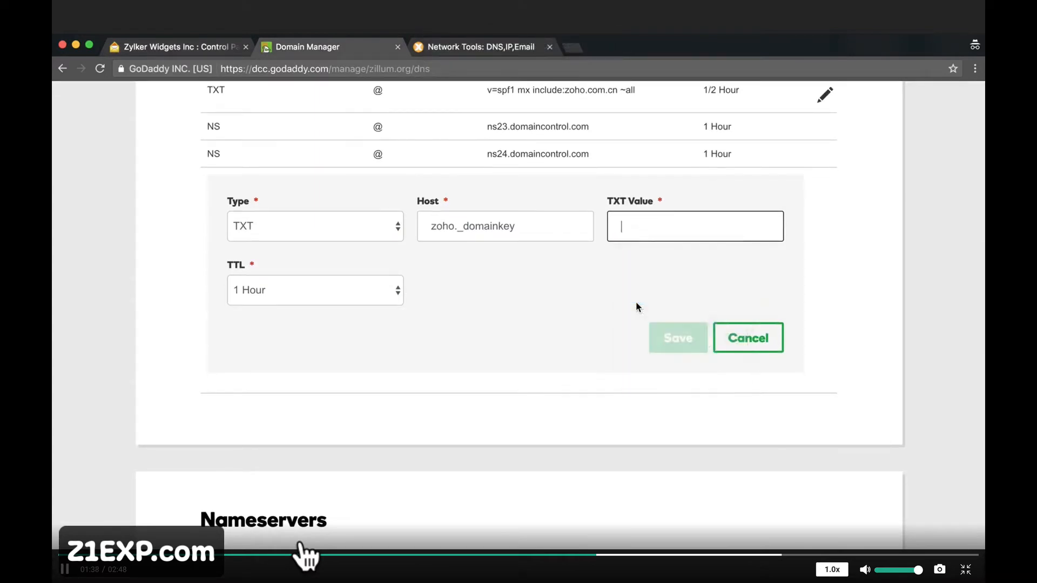
{"action": "key", "text": "ctrl+v"}
{"action": "left_click", "coordinate": [396, 290]}
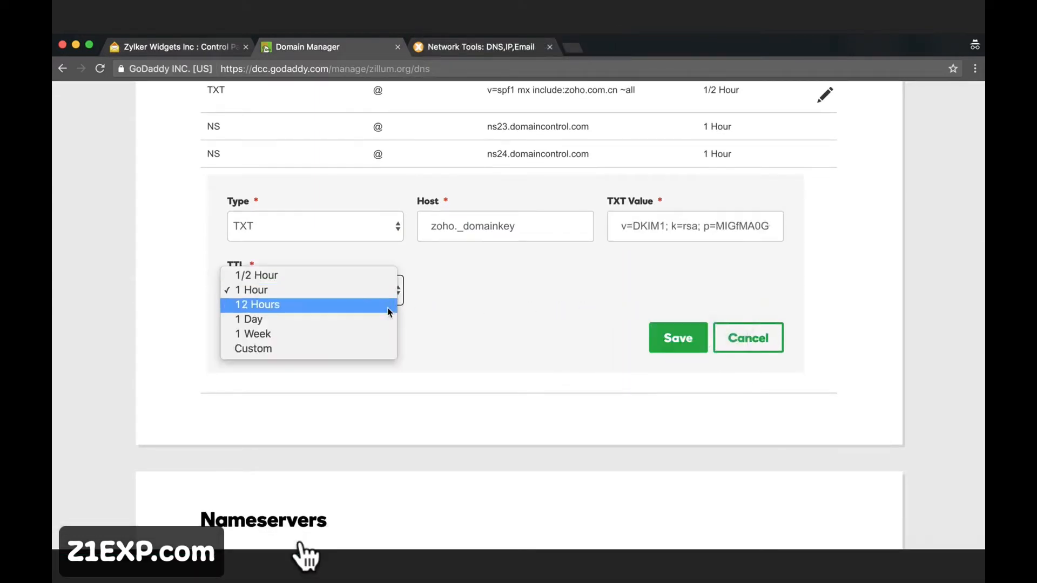
{"action": "left_click", "coordinate": [381, 350]}
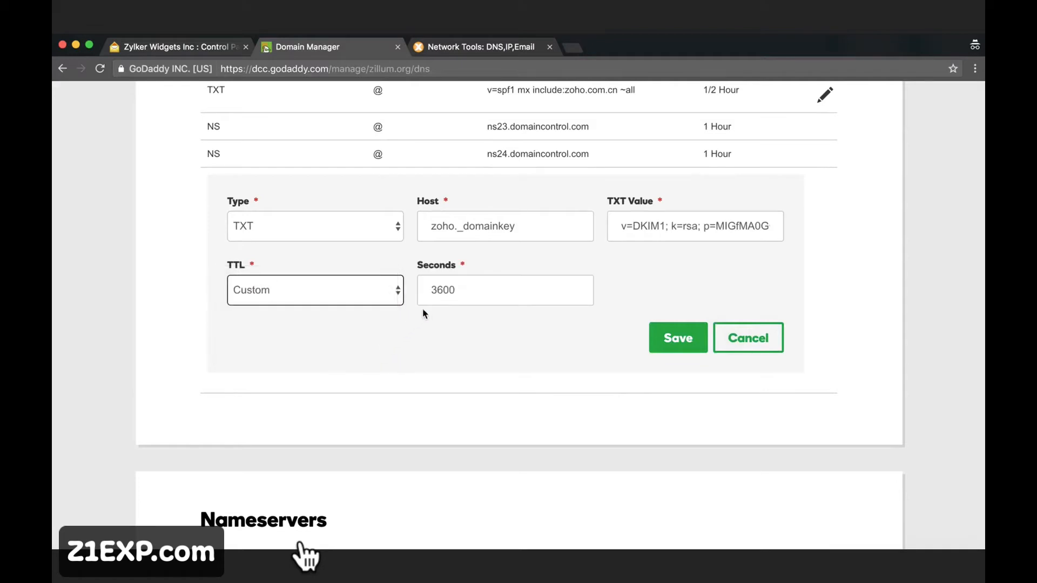
{"action": "left_click", "coordinate": [439, 290]}
{"action": "key", "text": "BackSpace"}
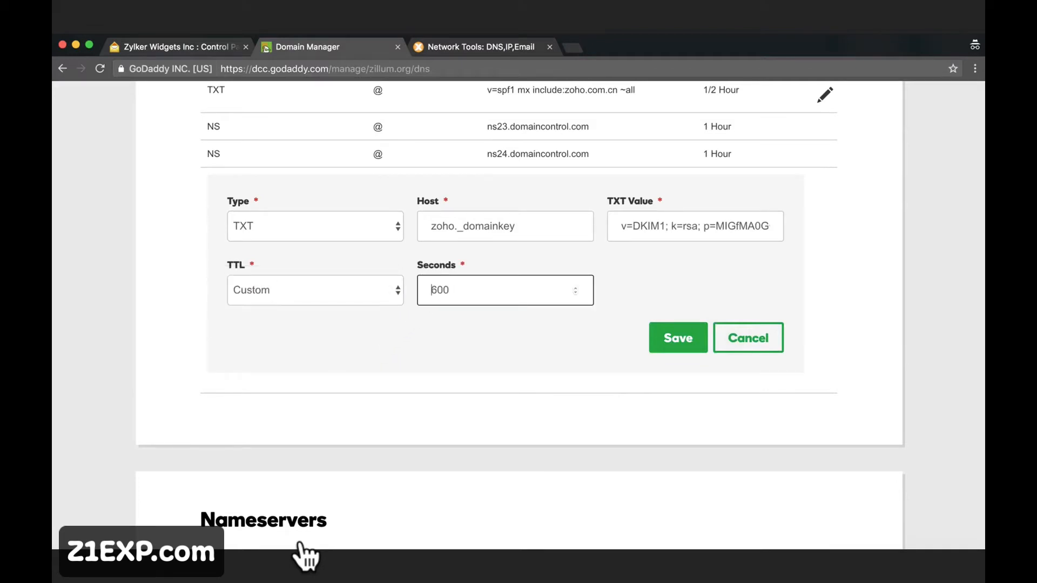
{"action": "left_click", "coordinate": [665, 336]}
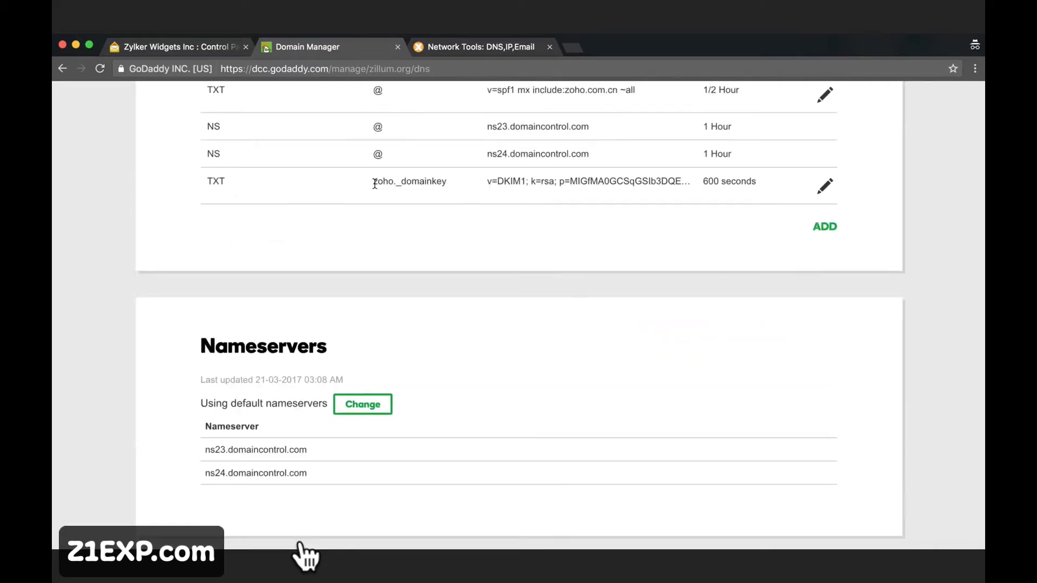
{"action": "left_click_drag", "start_coordinate": [372, 182], "coordinate": [447, 182]}
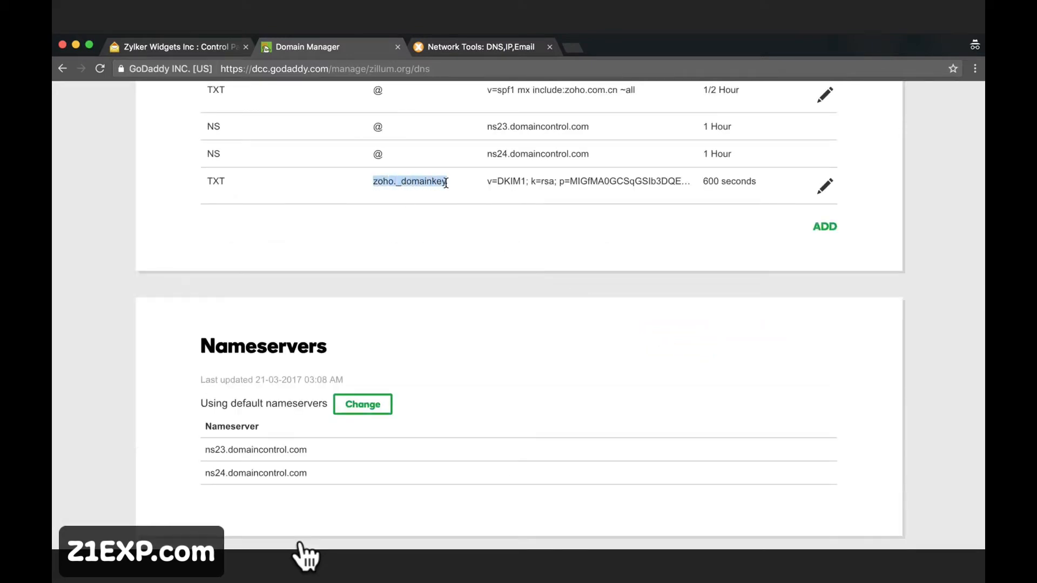
Follow the video copying the selector name zoho into an MxToolbox lookup
{"action": "left_click", "coordinate": [453, 47]}
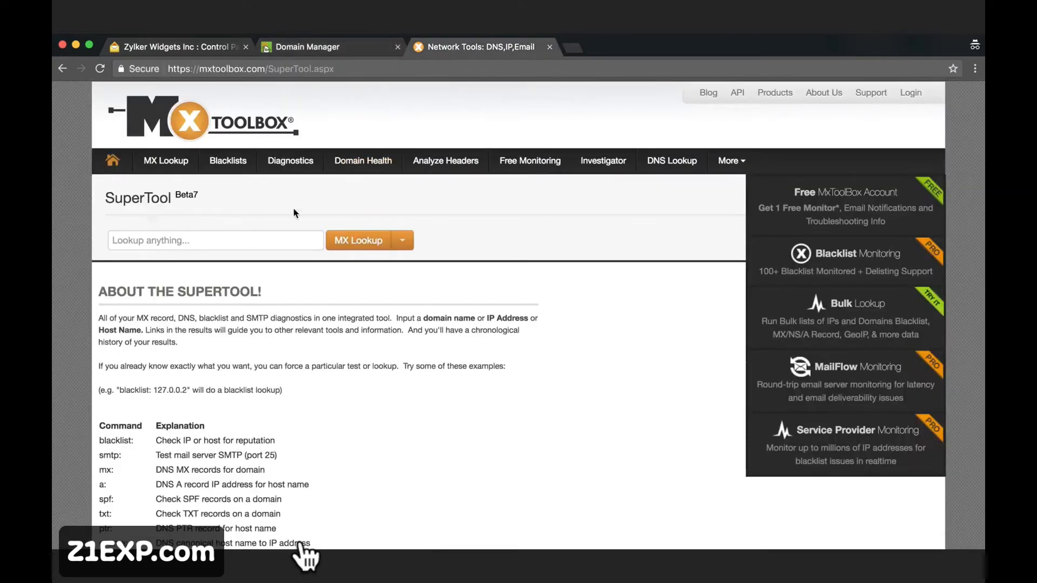
{"action": "left_click", "coordinate": [281, 237]}
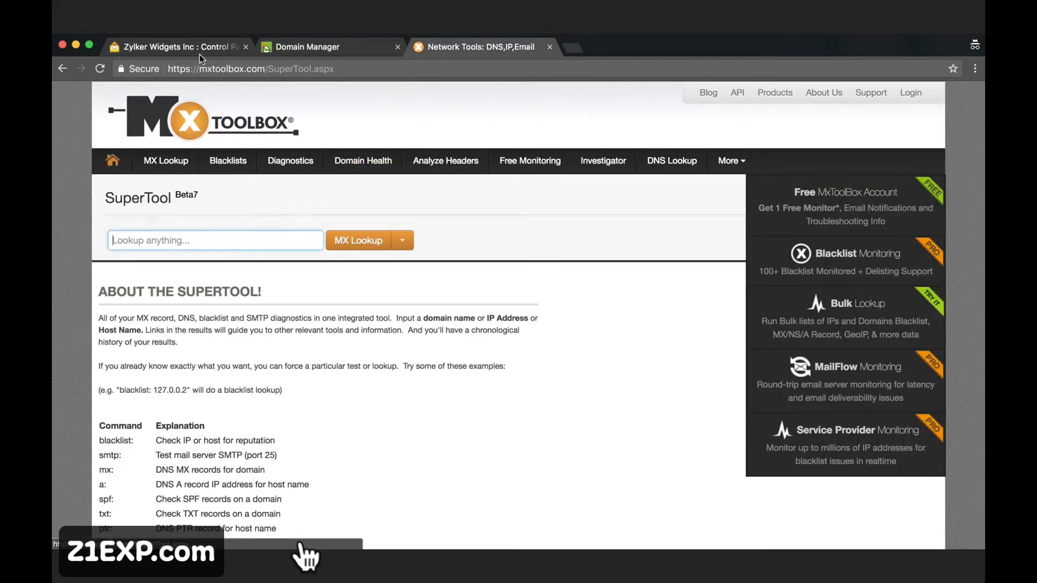
{"action": "left_click", "coordinate": [186, 47]}
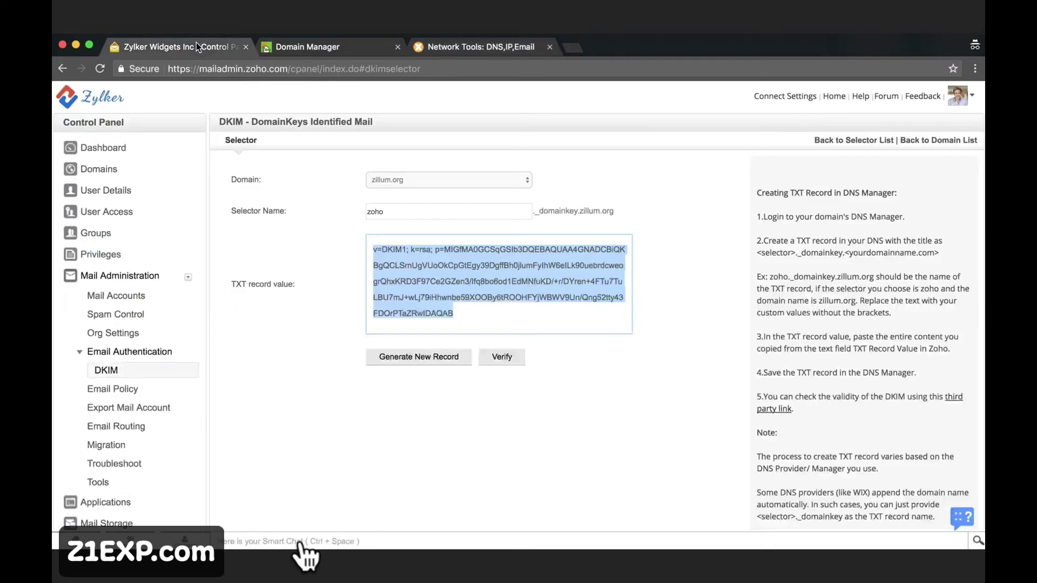
{"action": "double_click", "coordinate": [374, 212]}
{"action": "right_click", "coordinate": [374, 212]}
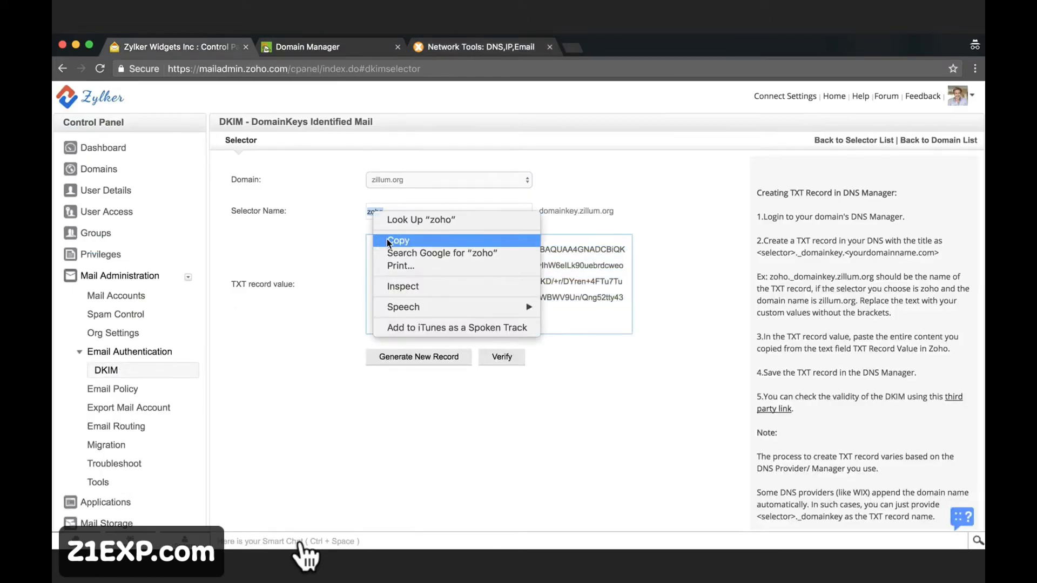
{"action": "left_click", "coordinate": [397, 240]}
{"action": "left_click", "coordinate": [427, 49]}
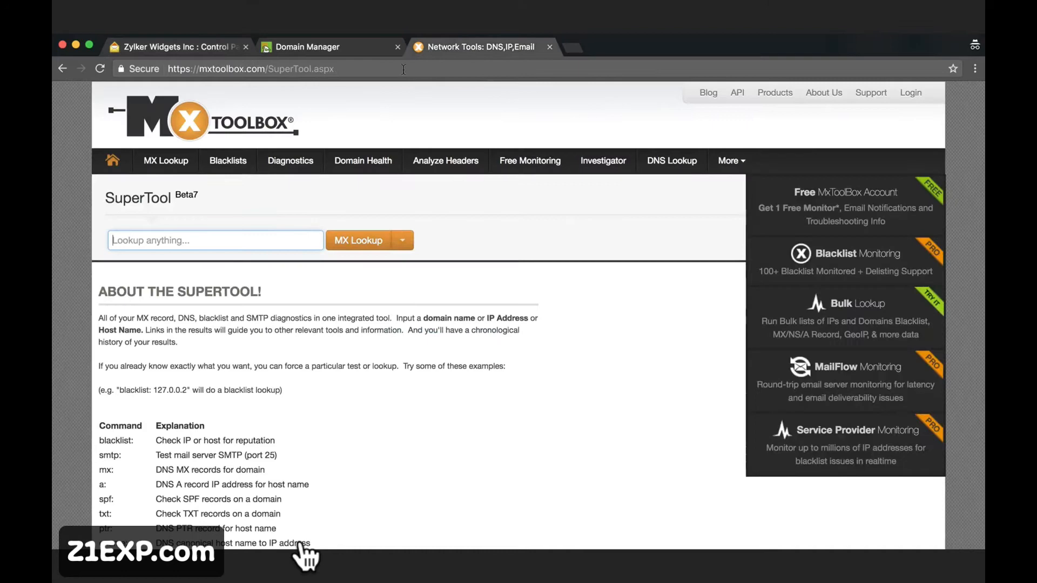
{"action": "left_click", "coordinate": [220, 240]}
{"action": "right_click", "coordinate": [219, 240]}
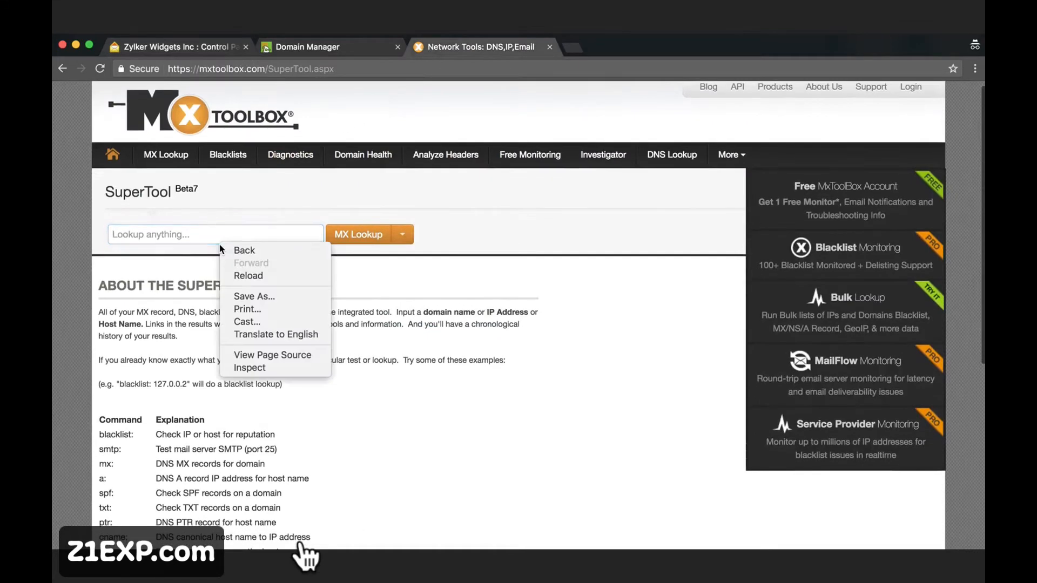
{"action": "left_click", "coordinate": [113, 236]}
{"action": "right_click", "coordinate": [112, 235]}
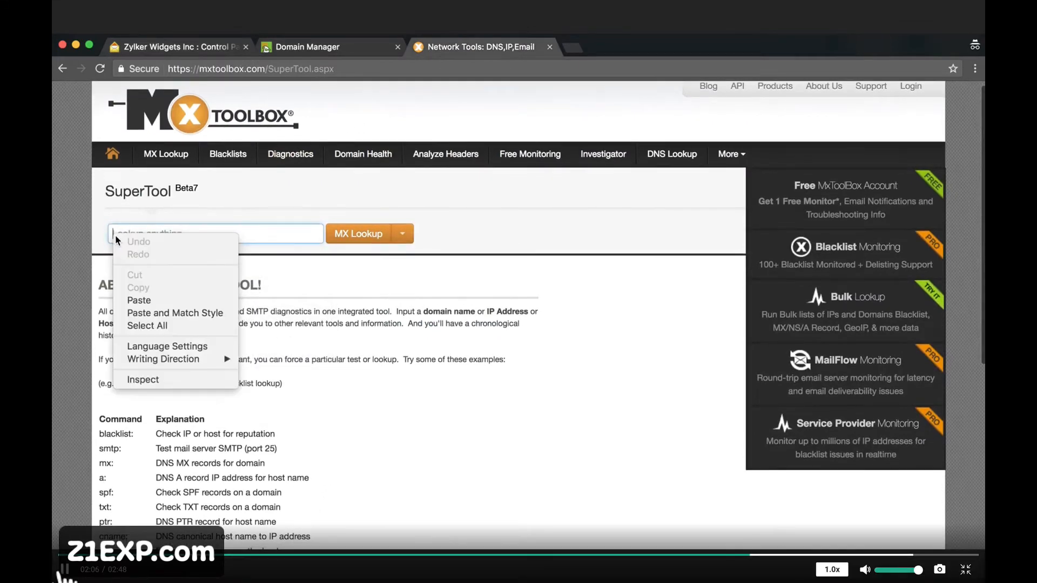
{"action": "left_click", "coordinate": [144, 298]}
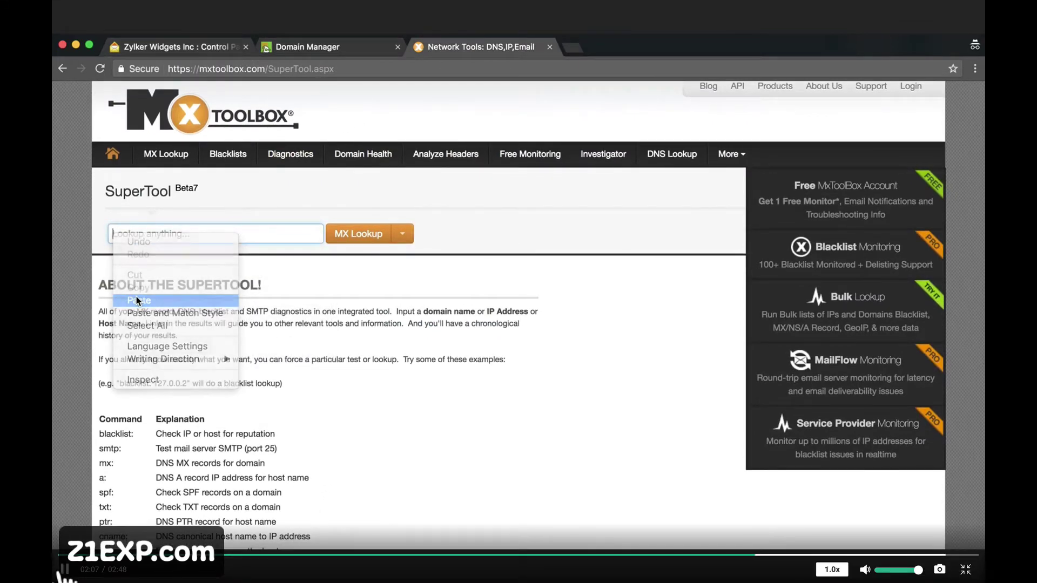
Follow the video appending the _domainkey.zillum.org suffix to the lookup, then exit full screen
{"action": "left_click", "coordinate": [180, 51]}
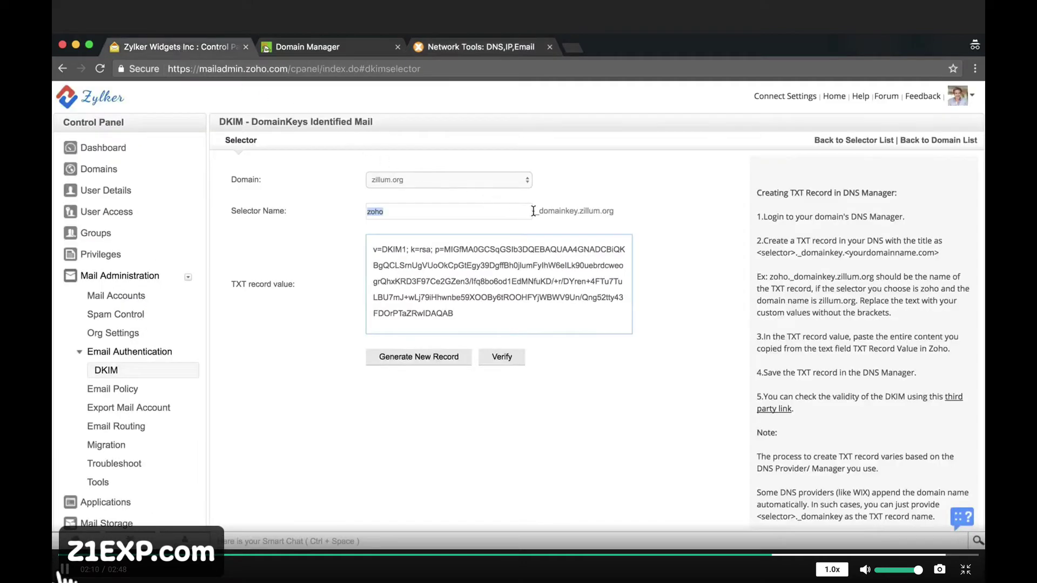
{"action": "left_click_drag", "start_coordinate": [533, 211], "coordinate": [616, 210]}
{"action": "right_click", "coordinate": [602, 216]}
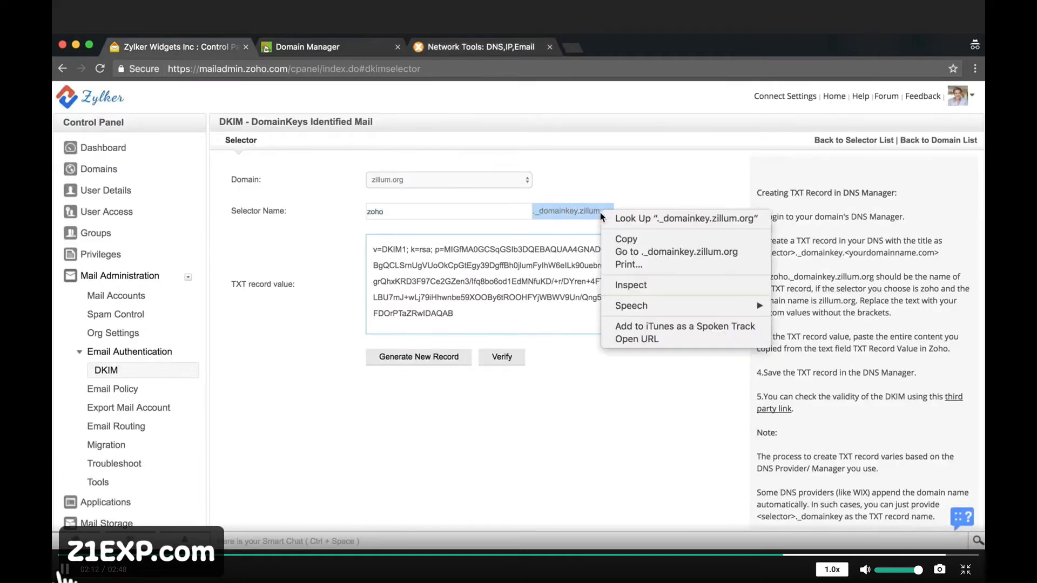
{"action": "left_click", "coordinate": [626, 240]}
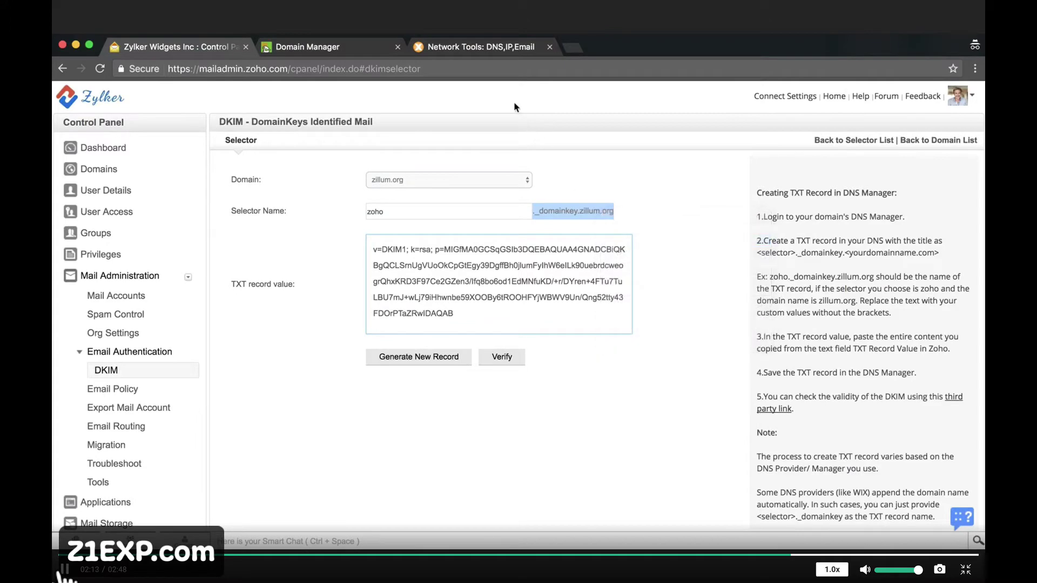
{"action": "left_click", "coordinate": [495, 53]}
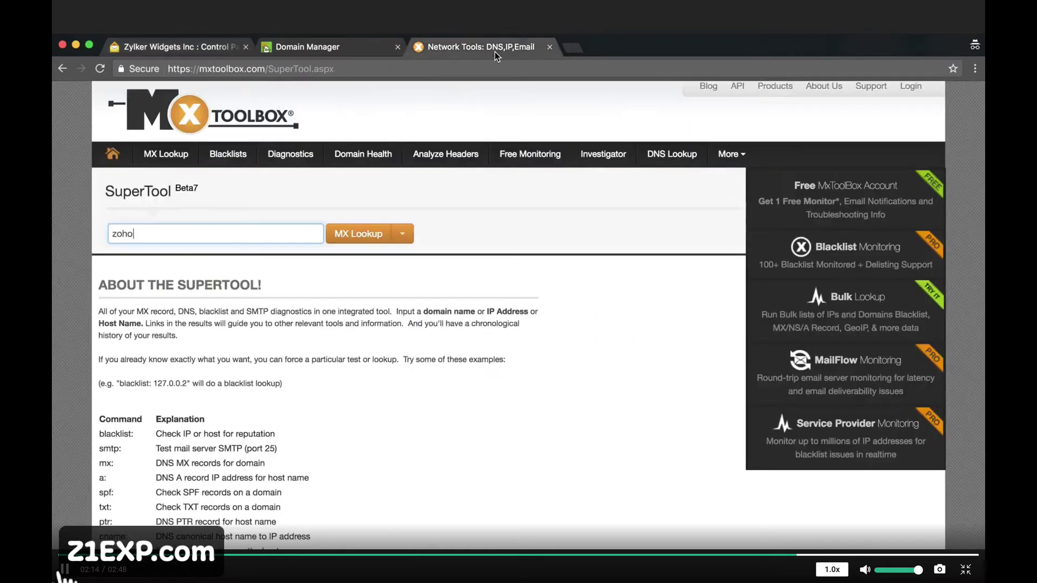
{"action": "double_click", "coordinate": [152, 234]}
{"action": "left_click", "coordinate": [138, 233]}
{"action": "key", "text": "ctrl+v"}
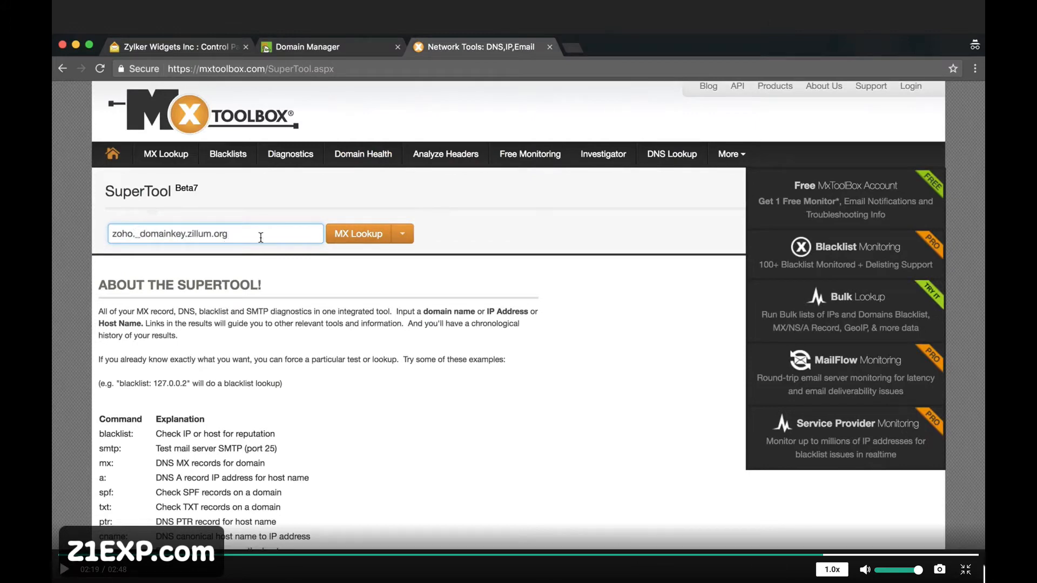
{"action": "left_click", "coordinate": [965, 569]}
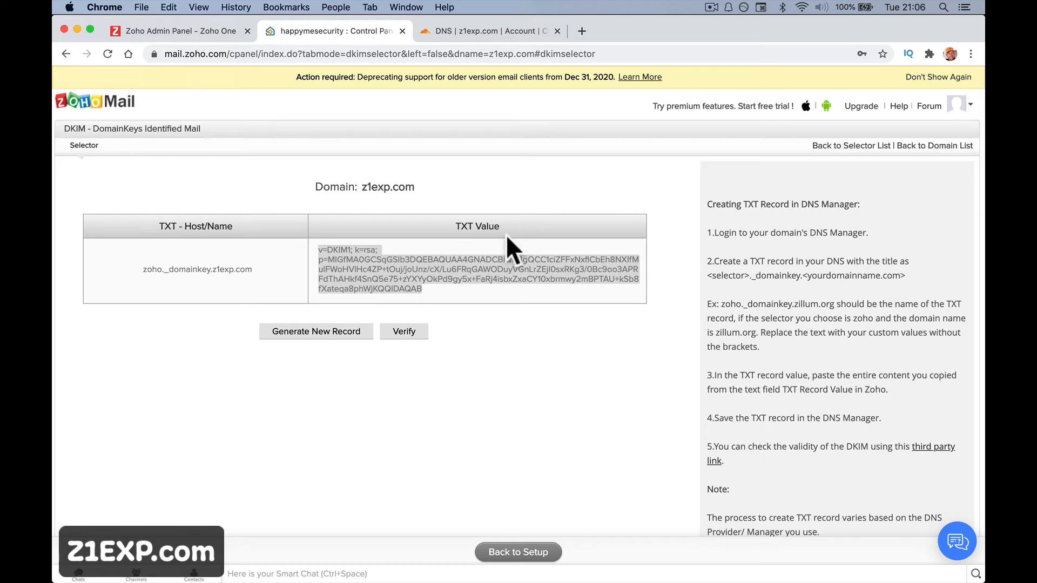
{"action": "scroll", "coordinate": [808, 405], "scroll_direction": "down", "scroll_amount": 5}
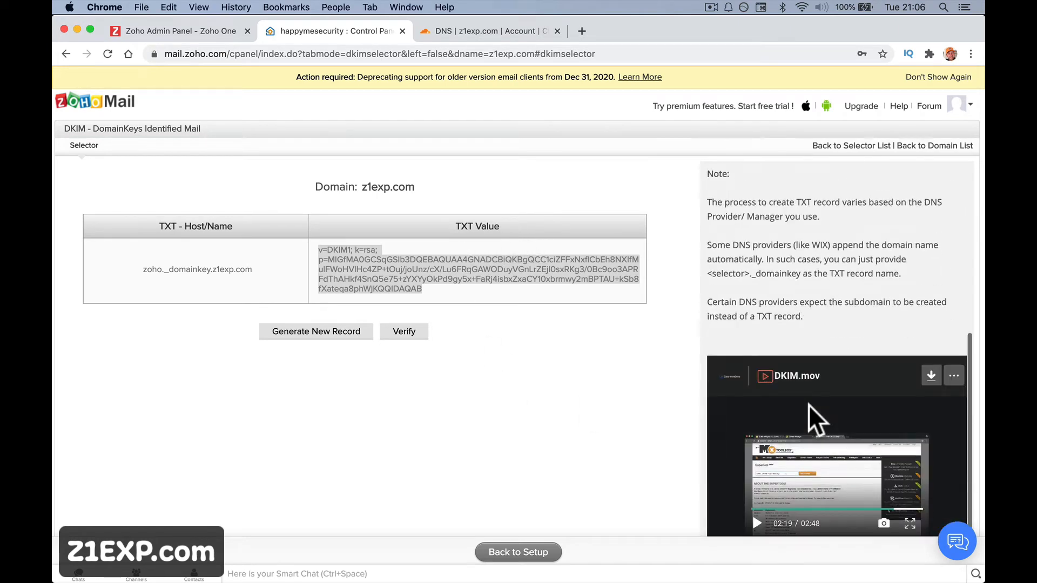
{"action": "scroll", "coordinate": [833, 499], "scroll_direction": "down", "scroll_amount": 1}
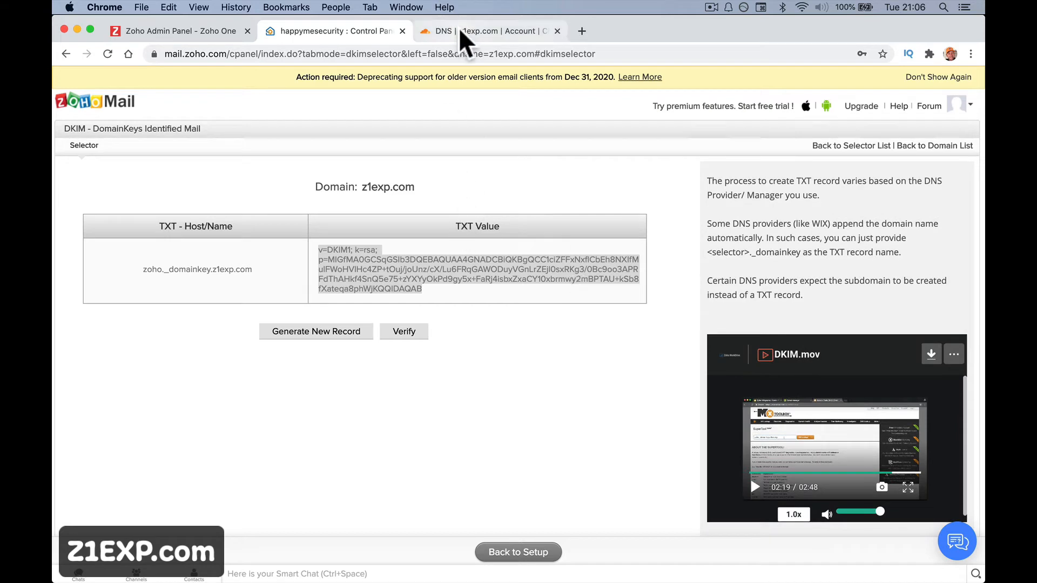
Search 'mx toolbox' in a new tab, open MxToolbox MX Lookup, and return to Zoho's DKIM page
{"action": "left_click", "coordinate": [582, 31]}
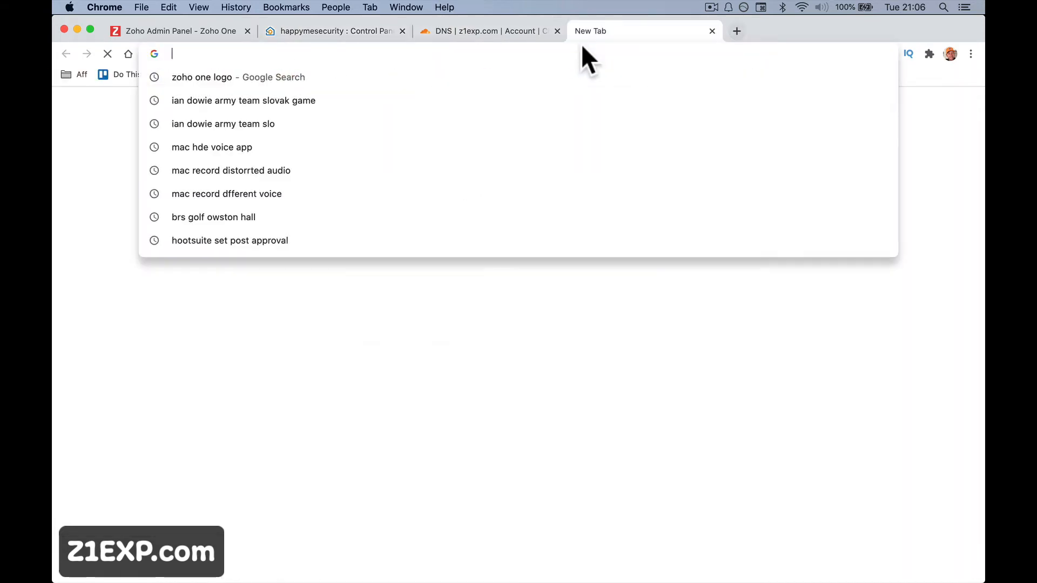
{"action": "type", "text": "mx toolbox"}
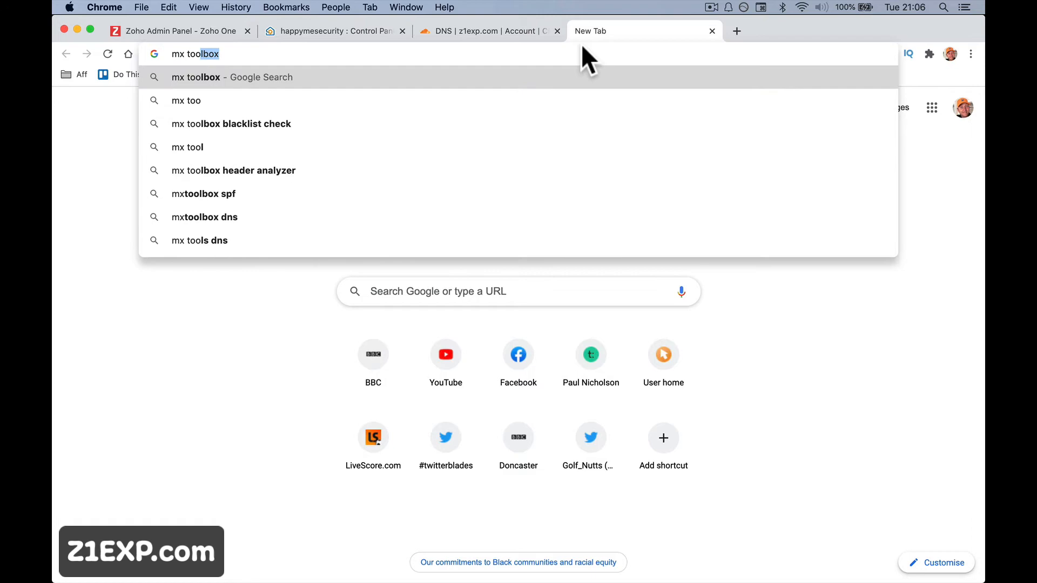
{"action": "key", "text": "Return"}
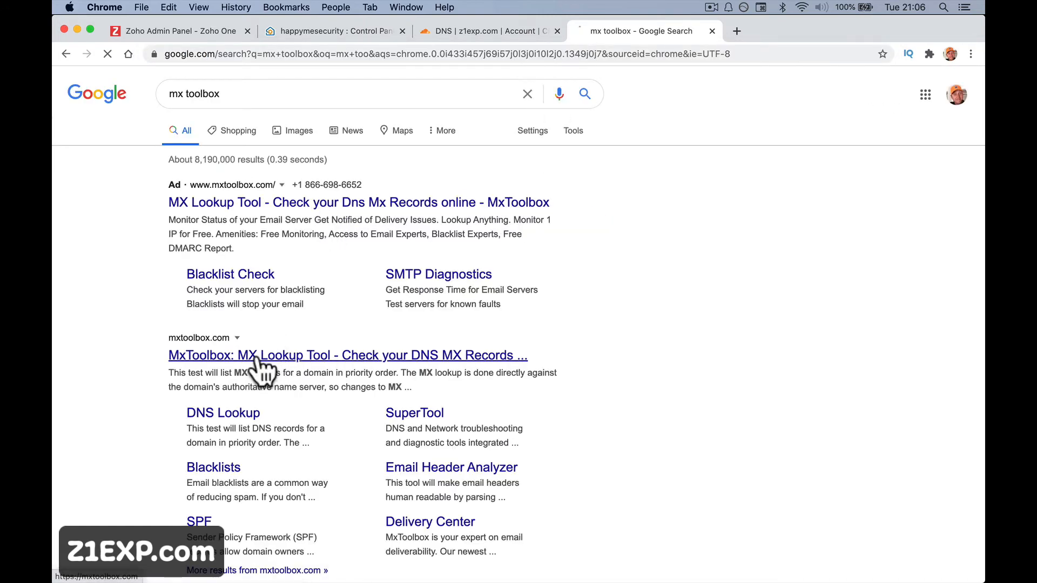
{"action": "left_click", "coordinate": [258, 355]}
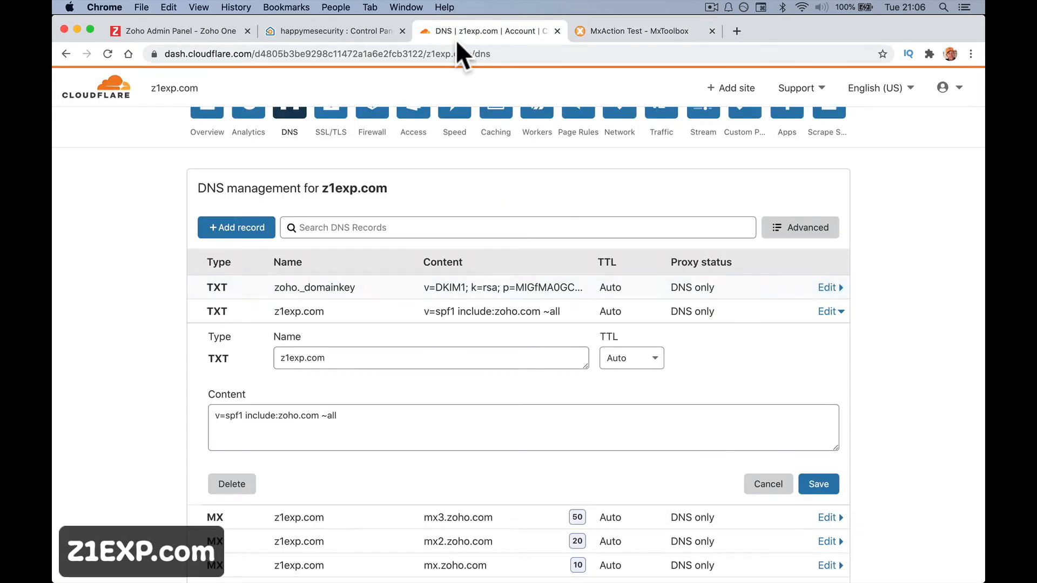
{"action": "left_click", "coordinate": [329, 32]}
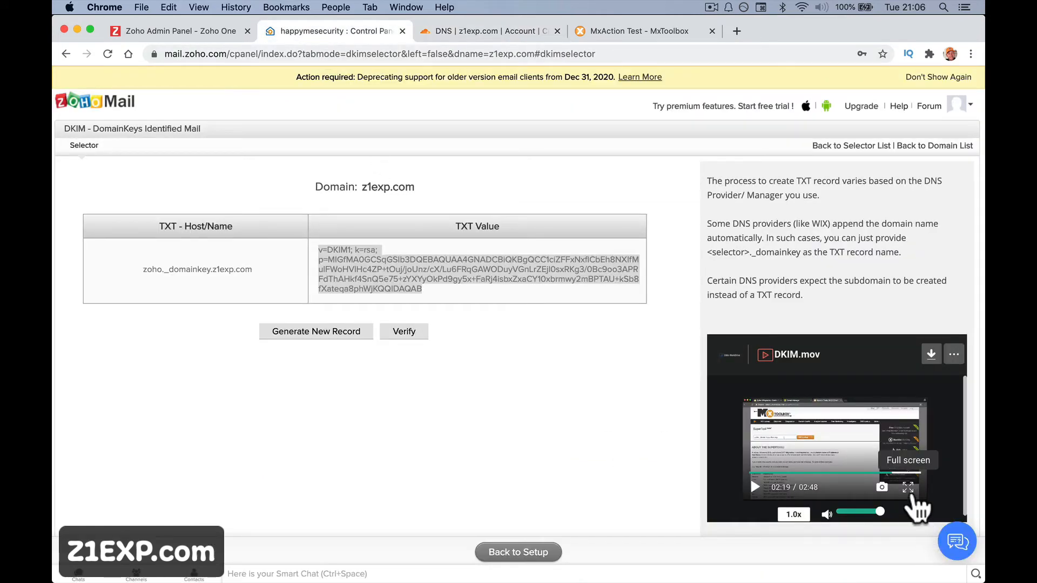
{"action": "left_click", "coordinate": [908, 487]}
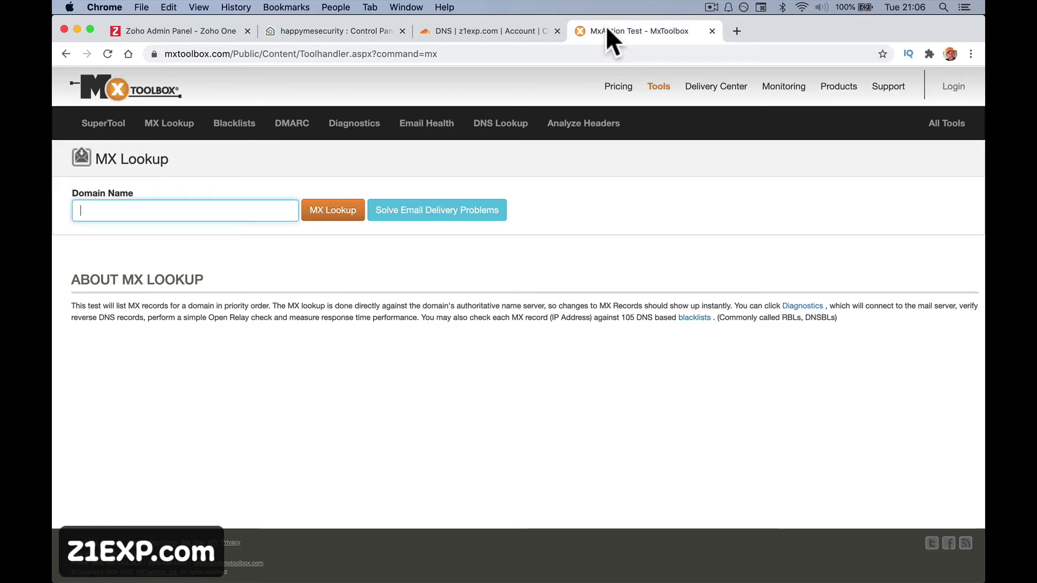
Look up zoho._domainkey.z1exp.com in MxToolbox, check Cloudflare DNS, and return to Zoho
{"action": "left_click", "coordinate": [259, 211]}
{"action": "key", "text": "super+v"}
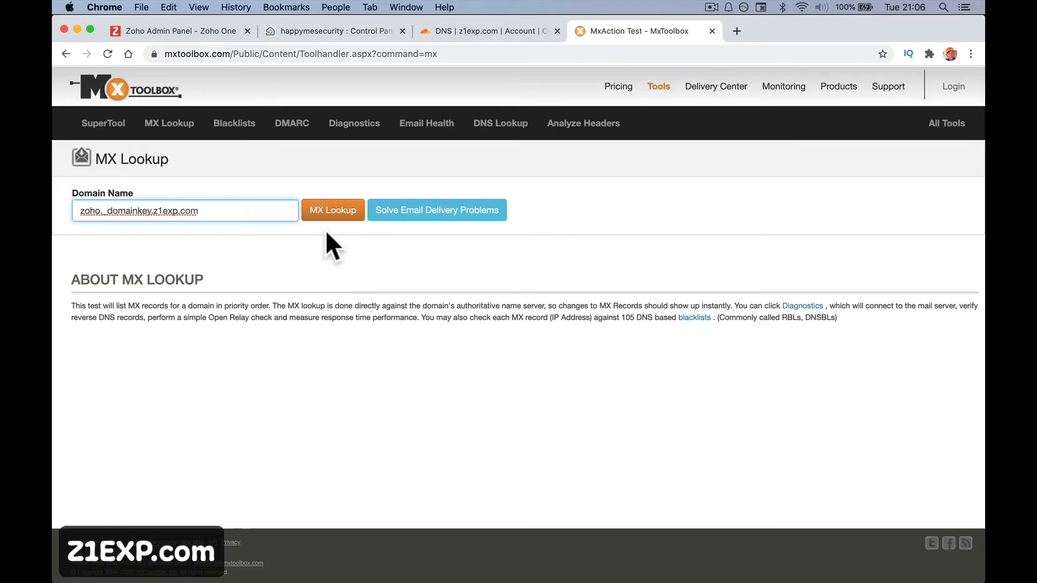
{"action": "left_click", "coordinate": [332, 212]}
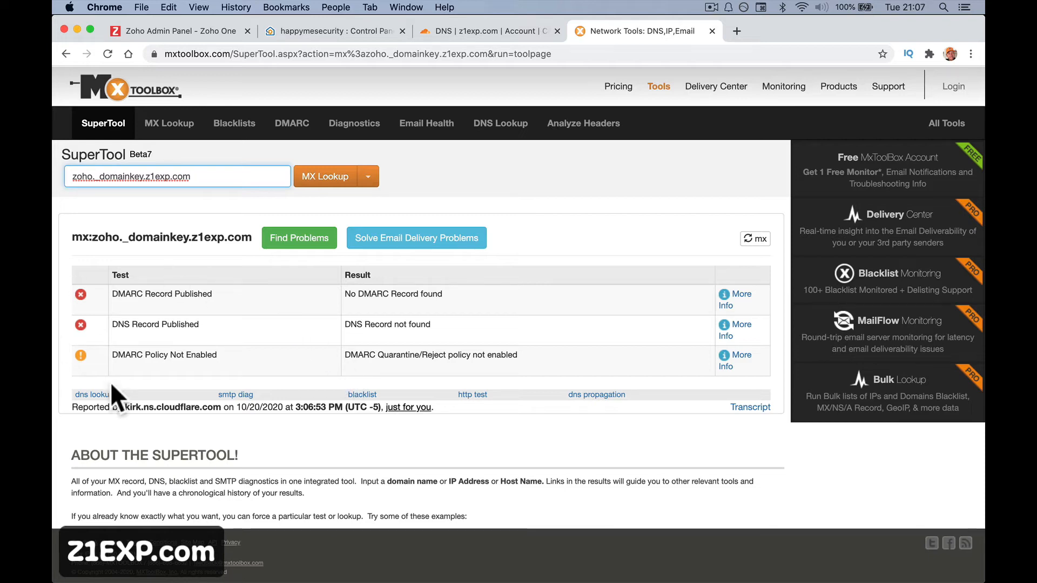
{"action": "left_click", "coordinate": [482, 32]}
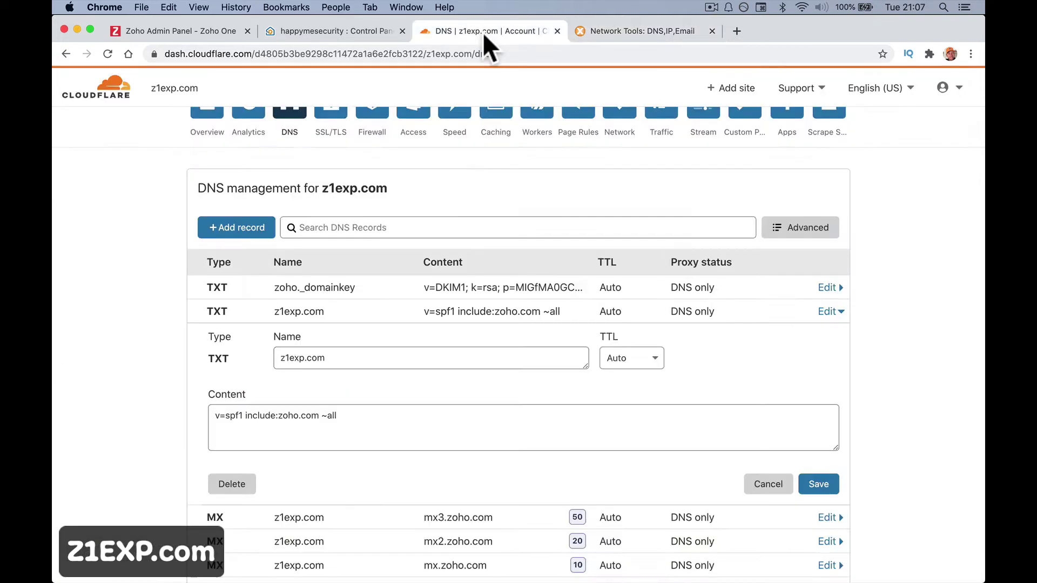
{"action": "left_click", "coordinate": [322, 54]}
{"action": "left_click", "coordinate": [336, 31]}
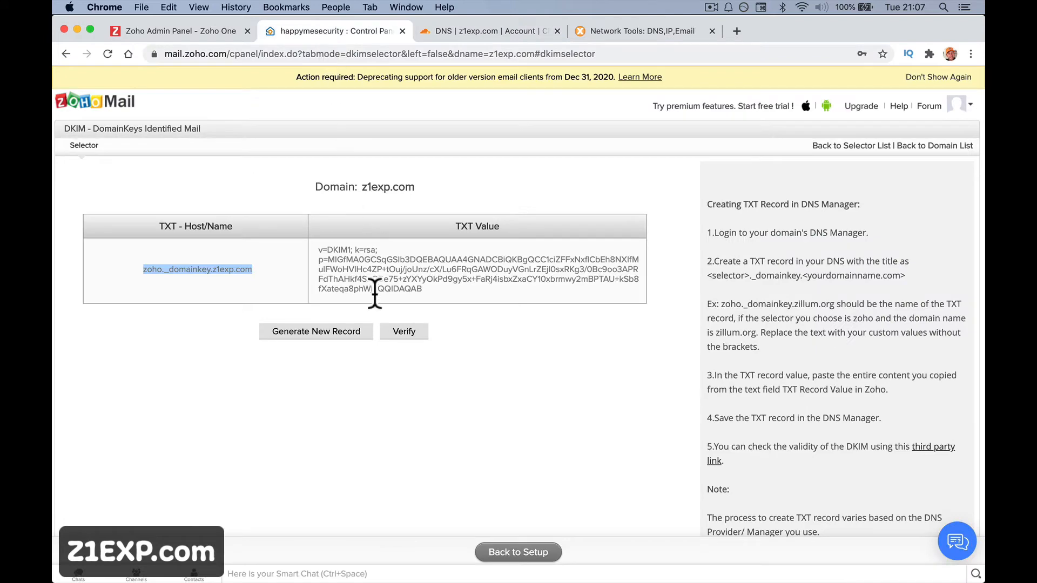
Dismiss Zoho's DKIM verification failure, re-run the MxToolbox lookup, and return to Zoho
{"action": "left_click", "coordinate": [405, 331]}
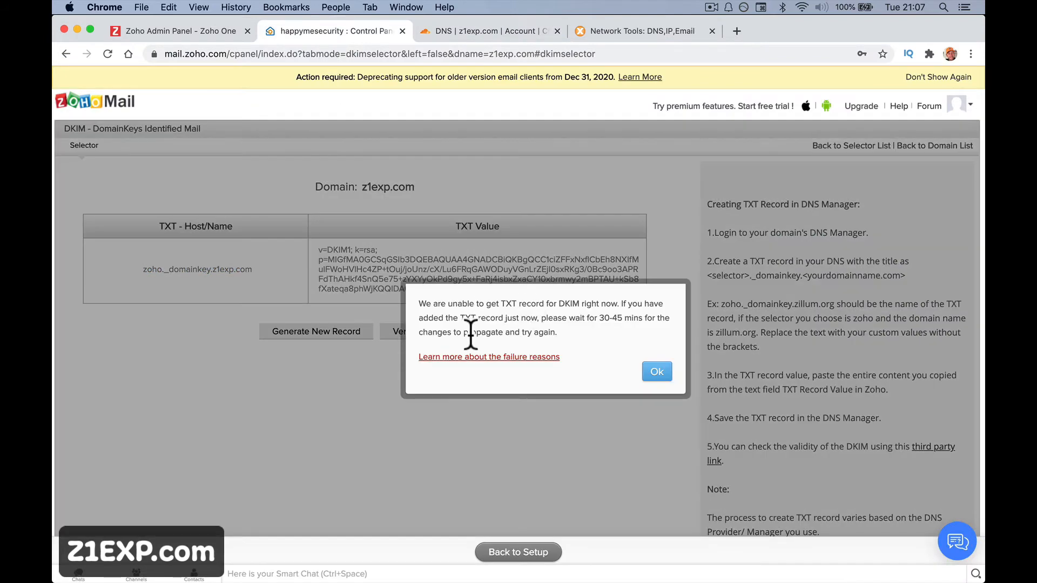
{"action": "left_click", "coordinate": [658, 372]}
{"action": "left_click", "coordinate": [642, 31]}
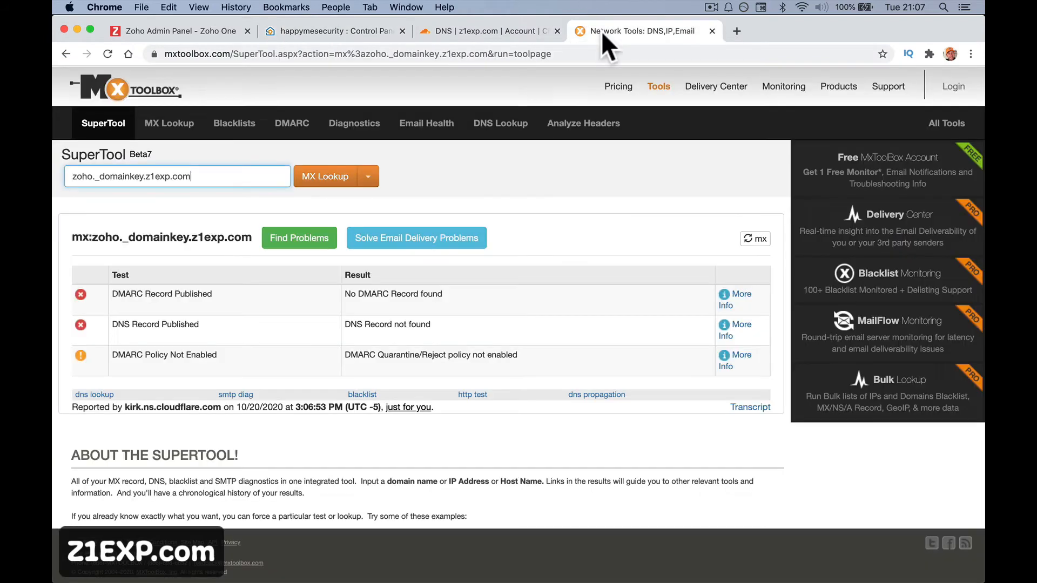
{"action": "left_click", "coordinate": [325, 176]}
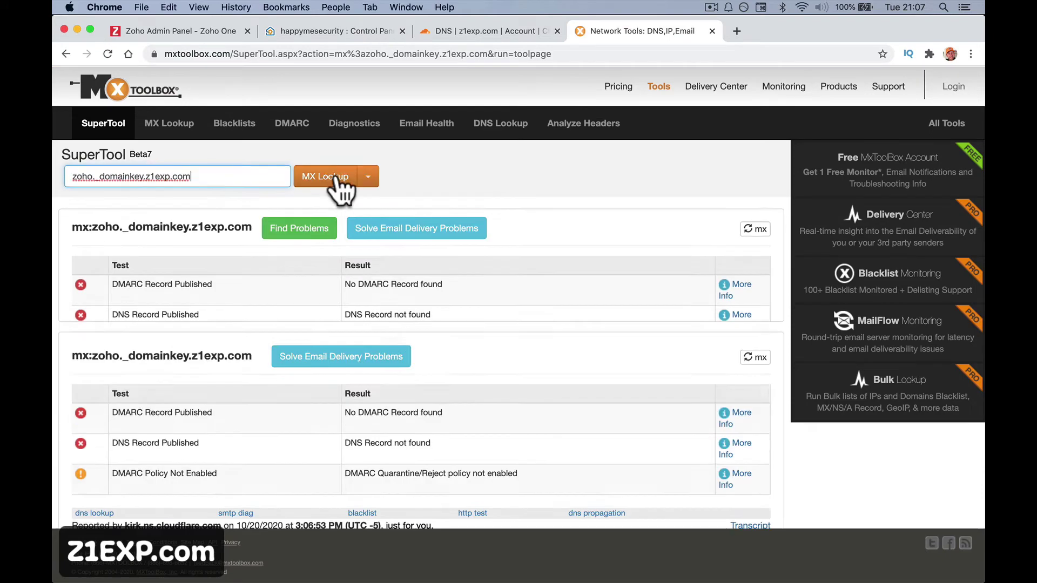
{"action": "scroll", "coordinate": [300, 375], "scroll_direction": "down", "scroll_amount": 5}
{"action": "scroll", "coordinate": [300, 374], "scroll_direction": "down", "scroll_amount": 5}
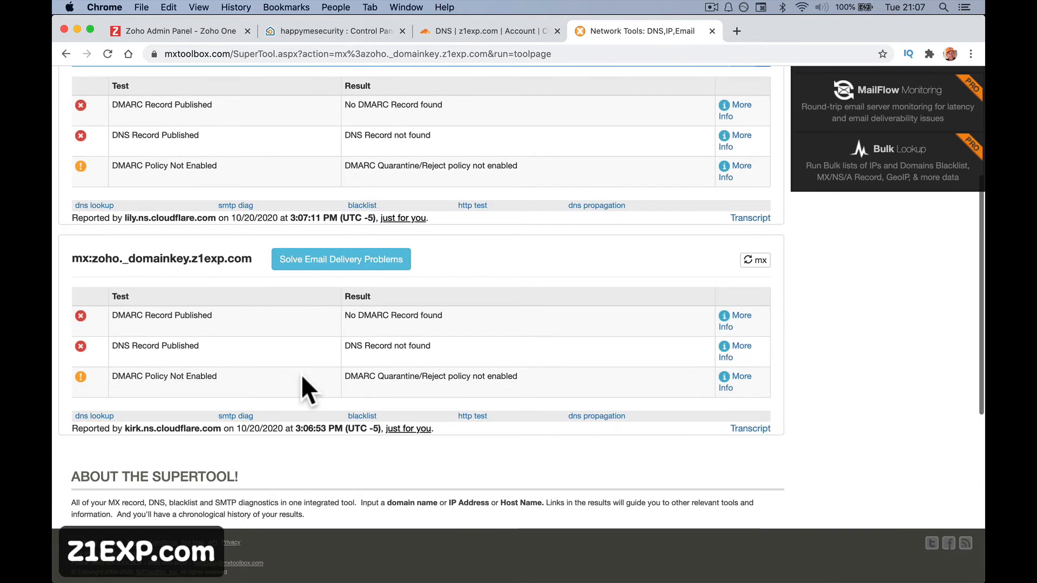
{"action": "scroll", "coordinate": [283, 373], "scroll_direction": "up", "scroll_amount": 2}
{"action": "scroll", "coordinate": [282, 374], "scroll_direction": "up", "scroll_amount": 5}
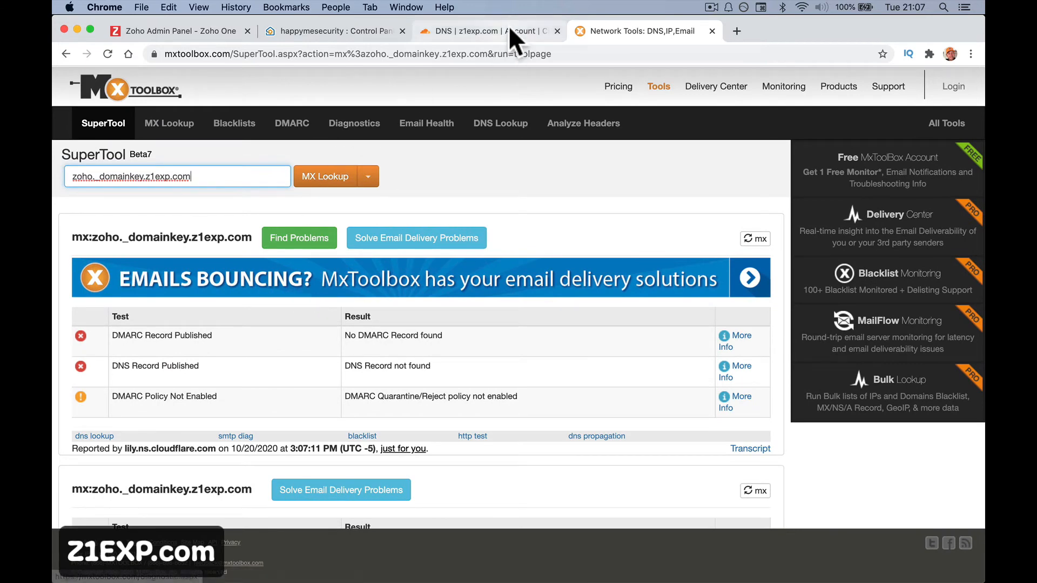
{"action": "left_click", "coordinate": [489, 31]}
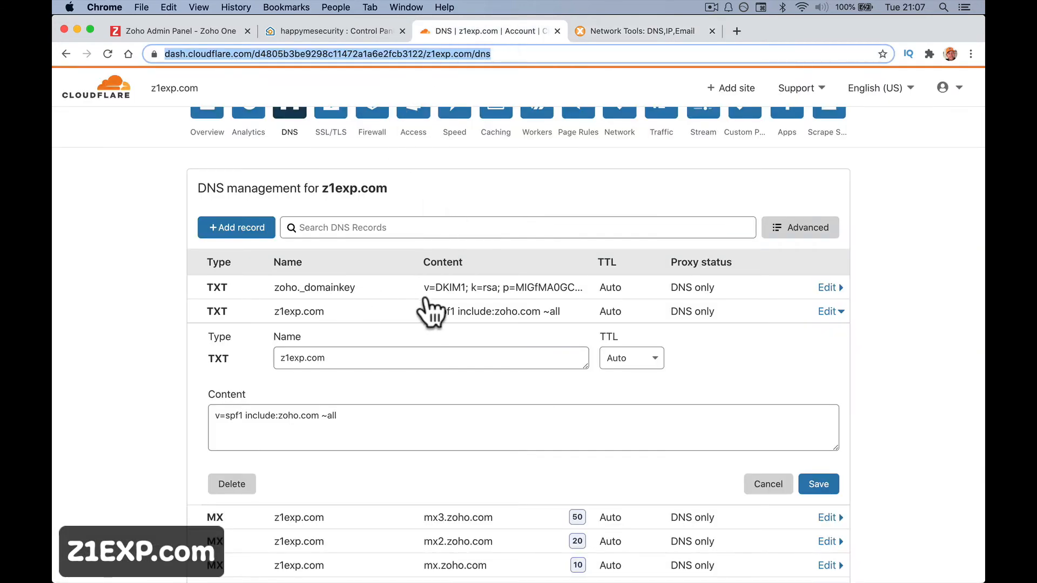
{"action": "left_click", "coordinate": [332, 31]}
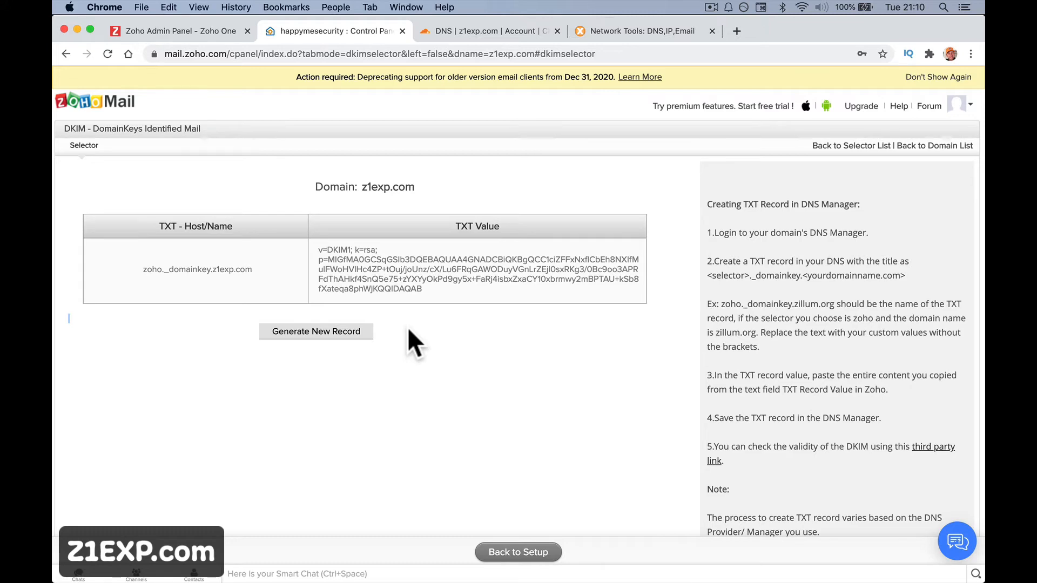
Re-run the MxToolbox domain key lookup once more and return to the Zoho DKIM page
{"action": "left_click", "coordinate": [632, 31]}
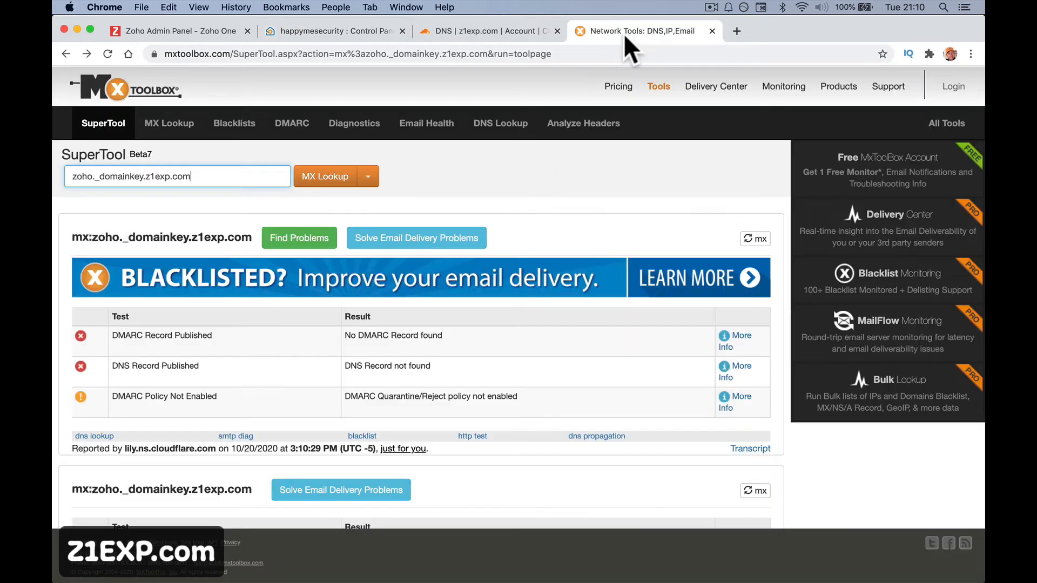
{"action": "left_click", "coordinate": [328, 178]}
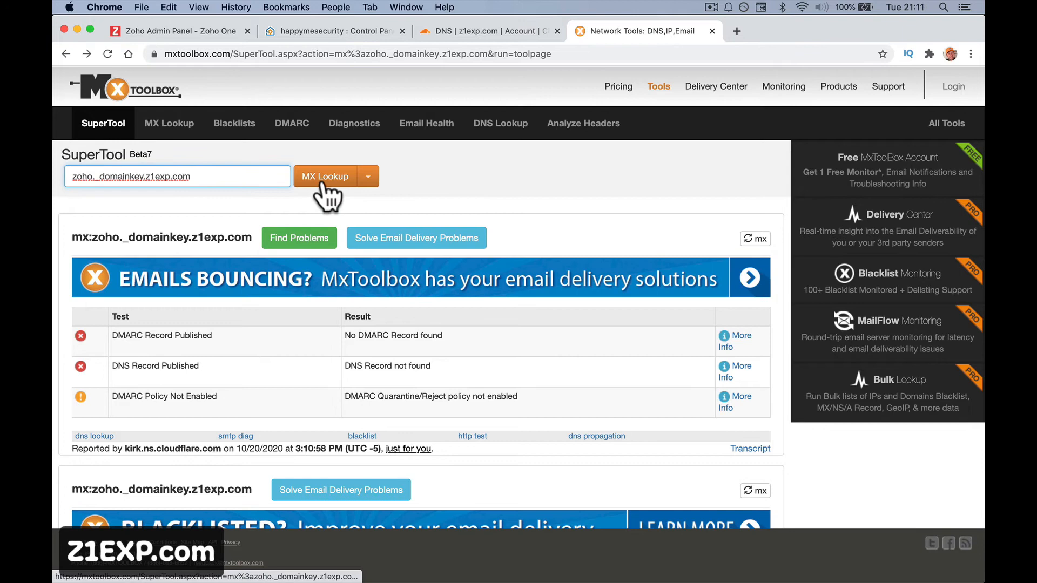
{"action": "left_click", "coordinate": [351, 31]}
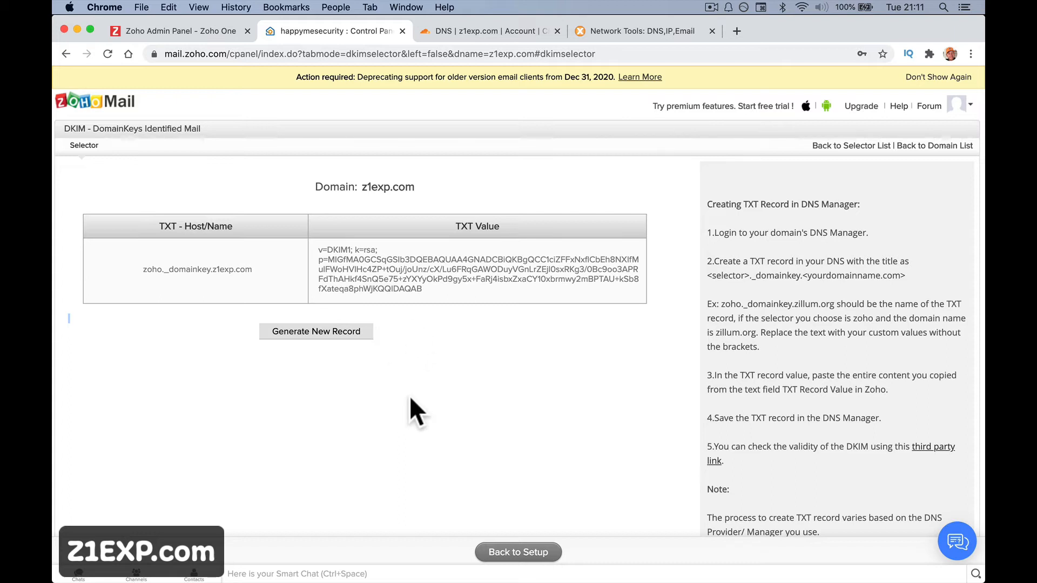
Skip the Email Migration and Mobile Access steps and add the setup to Zoho One
{"action": "left_click", "coordinate": [519, 551]}
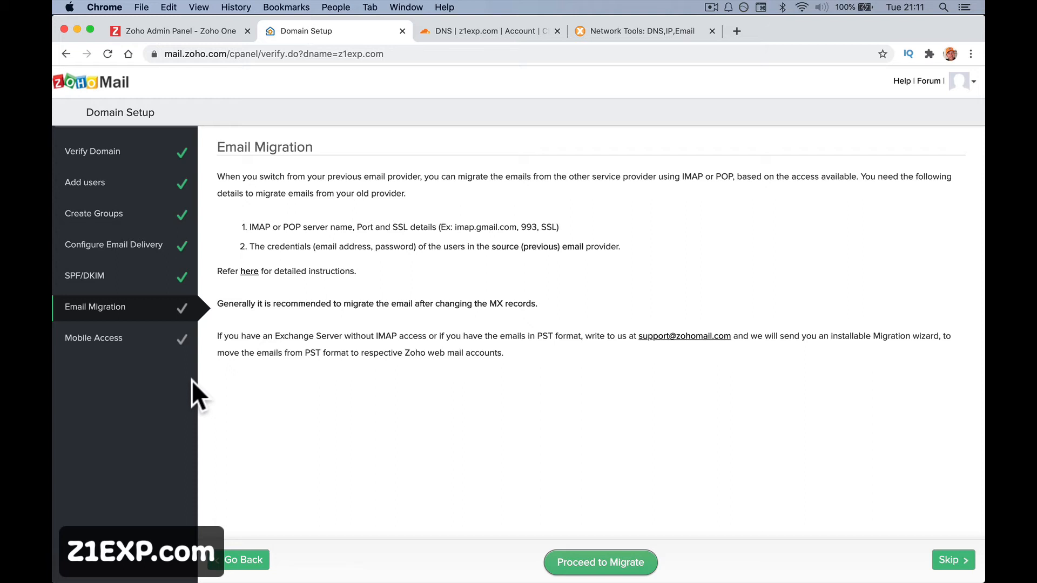
{"action": "left_click", "coordinate": [953, 560]}
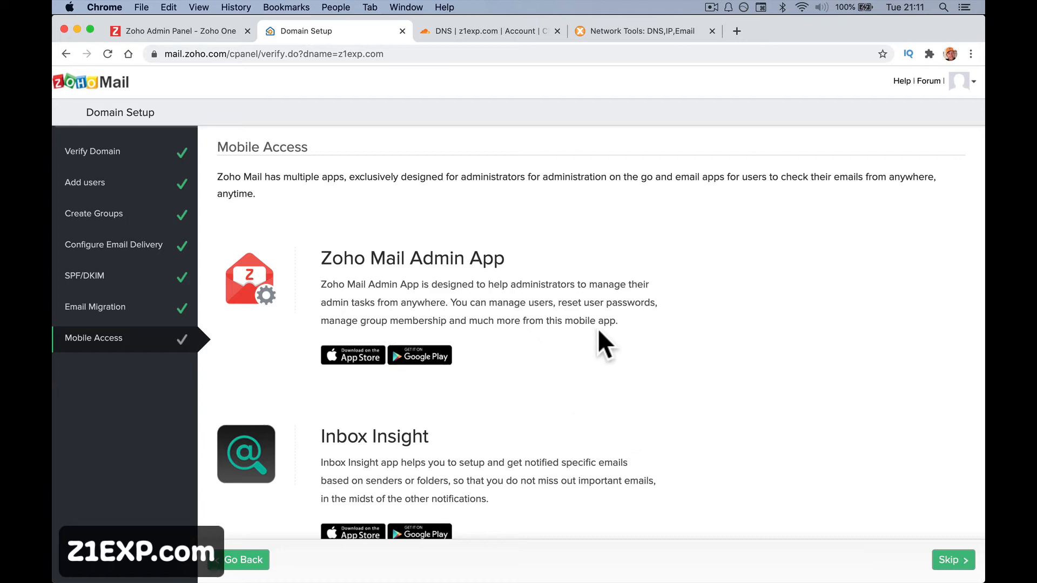
{"action": "scroll", "coordinate": [600, 329], "scroll_direction": "down", "scroll_amount": 5}
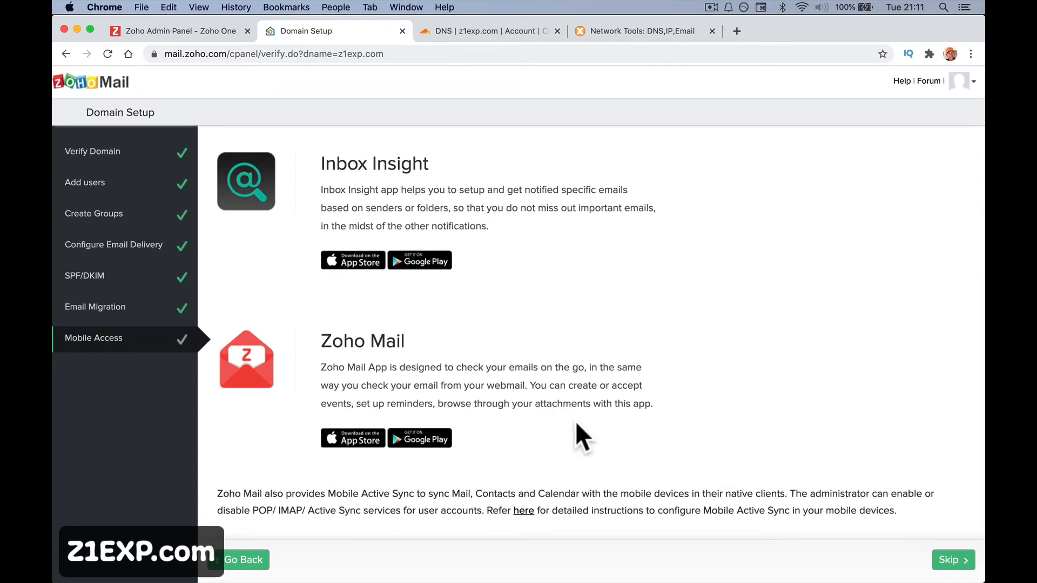
{"action": "scroll", "coordinate": [575, 420], "scroll_direction": "up", "scroll_amount": 5}
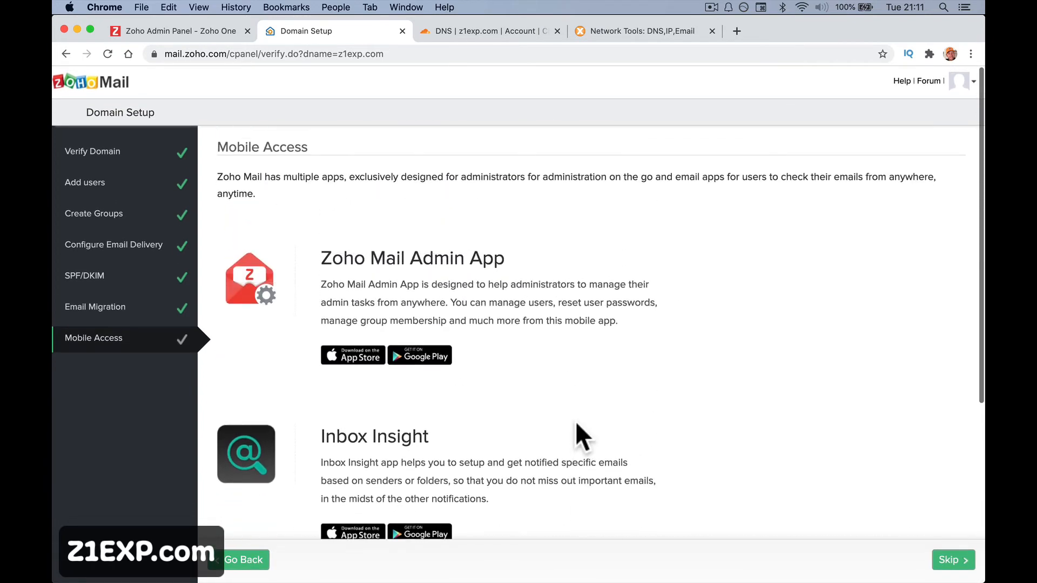
{"action": "scroll", "coordinate": [575, 421], "scroll_direction": "down", "scroll_amount": 6}
{"action": "scroll", "coordinate": [576, 420], "scroll_direction": "up", "scroll_amount": 1}
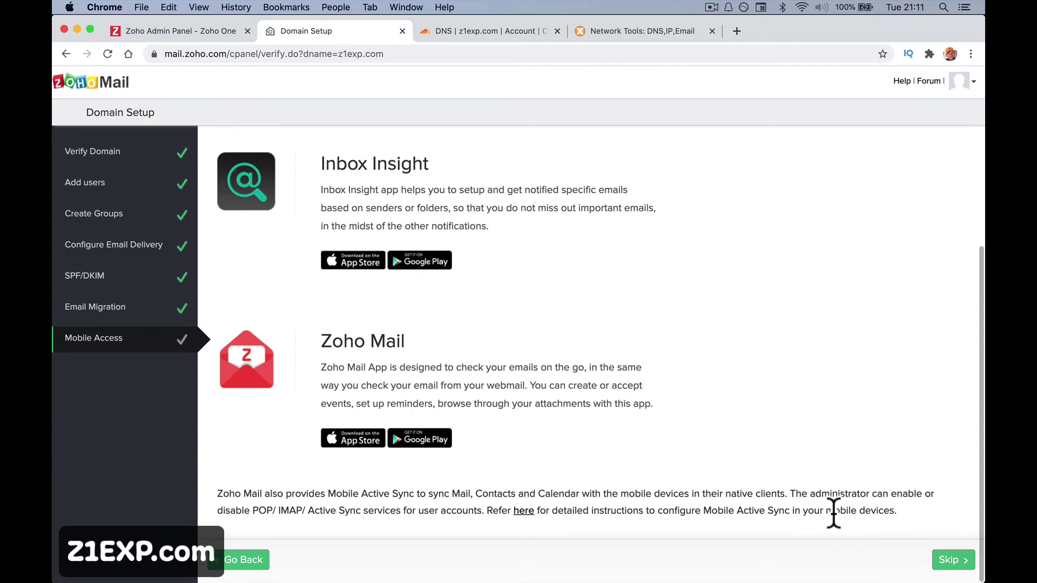
{"action": "left_click", "coordinate": [951, 558]}
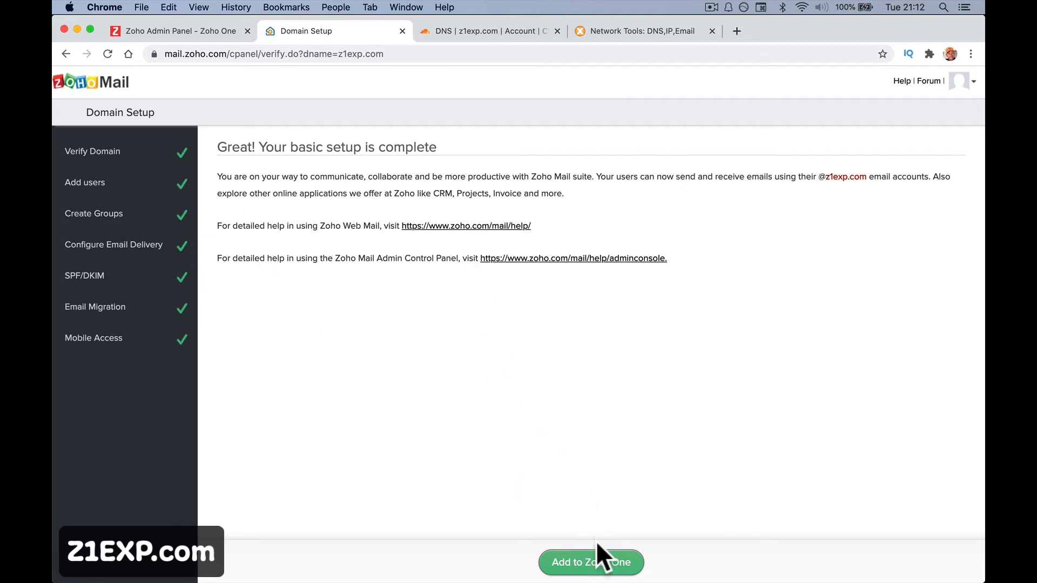
{"action": "left_click", "coordinate": [604, 563]}
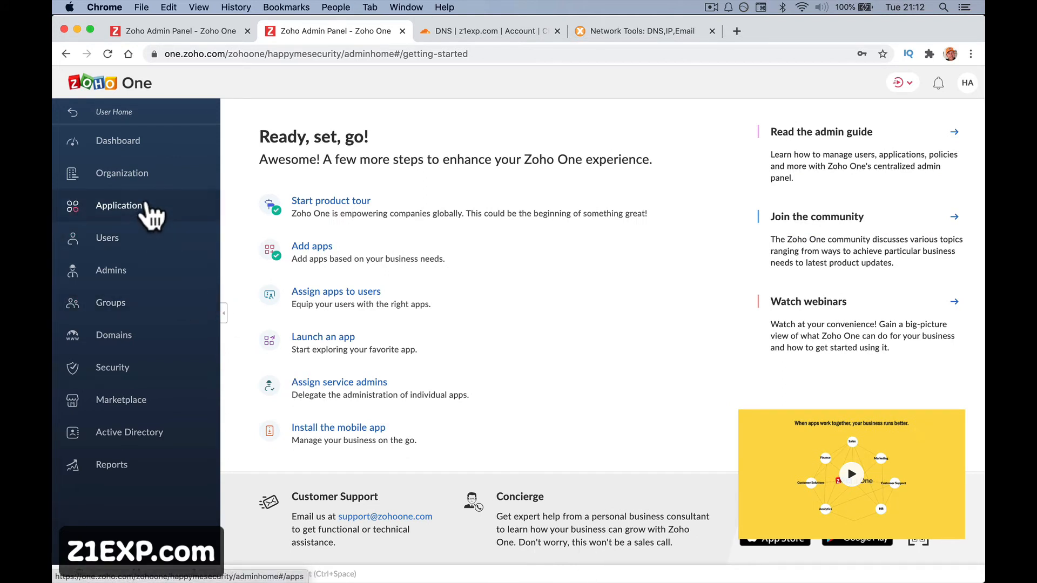
In Zoho One's admin panel, search applications for mail, then open the Domains list
{"action": "left_click", "coordinate": [120, 114]}
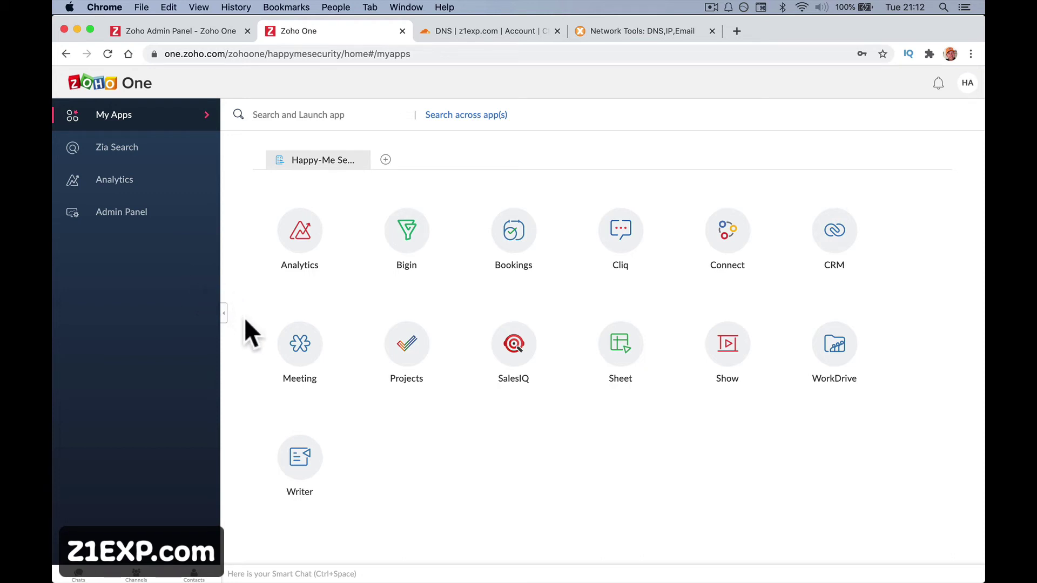
{"action": "left_click", "coordinate": [122, 212]}
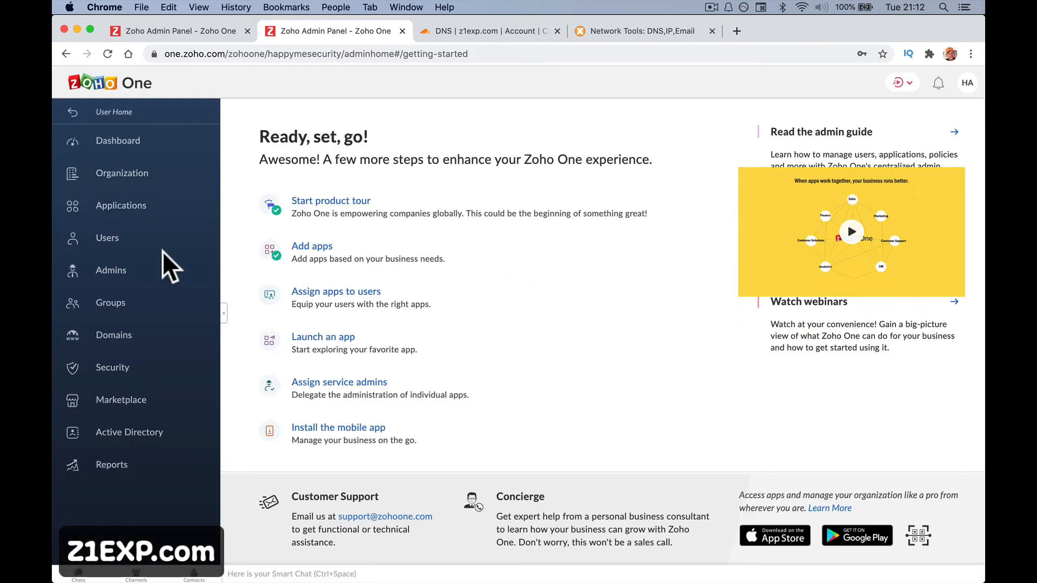
{"action": "left_click", "coordinate": [143, 213]}
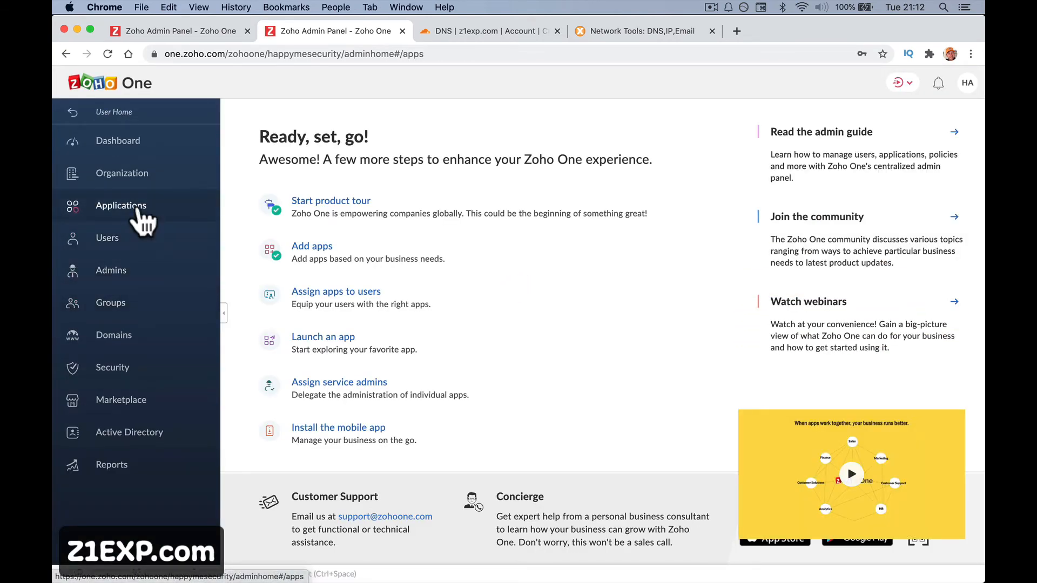
{"action": "scroll", "coordinate": [333, 374], "scroll_direction": "down", "scroll_amount": 2}
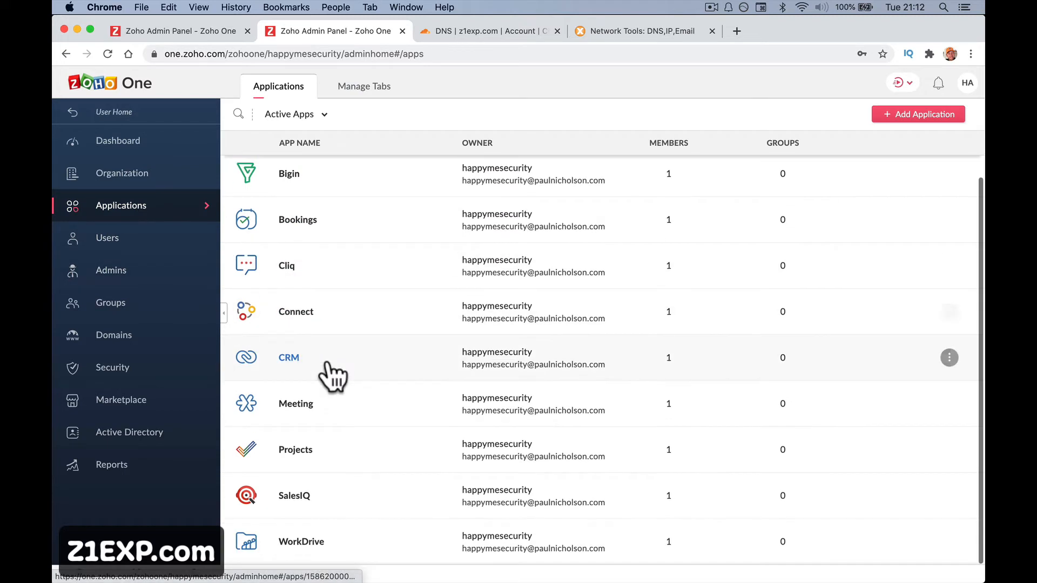
{"action": "scroll", "coordinate": [329, 369], "scroll_direction": "up", "scroll_amount": 1}
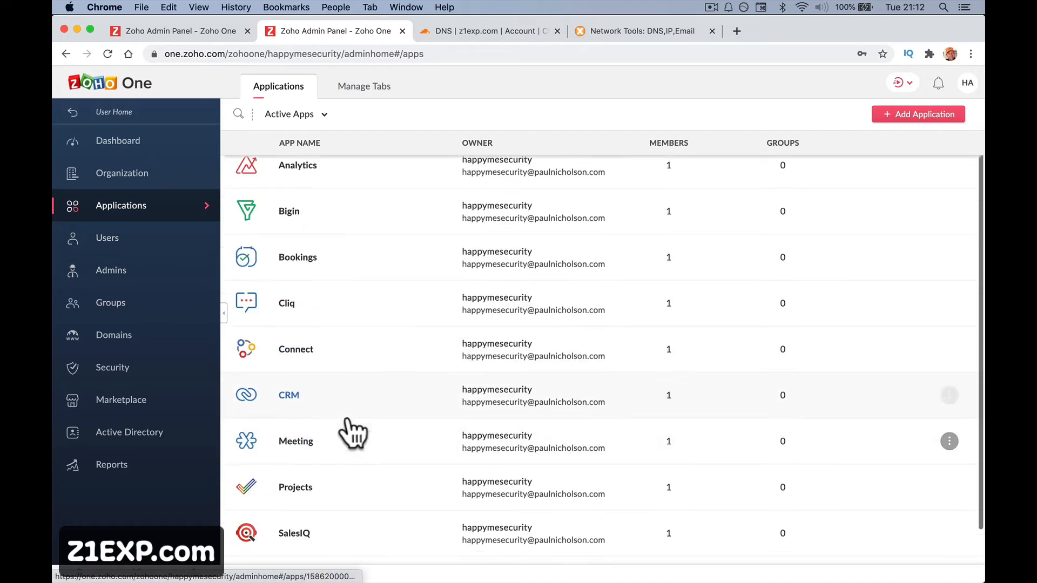
{"action": "scroll", "coordinate": [348, 416], "scroll_direction": "down", "scroll_amount": 1}
{"action": "scroll", "coordinate": [347, 285], "scroll_direction": "up", "scroll_amount": 1}
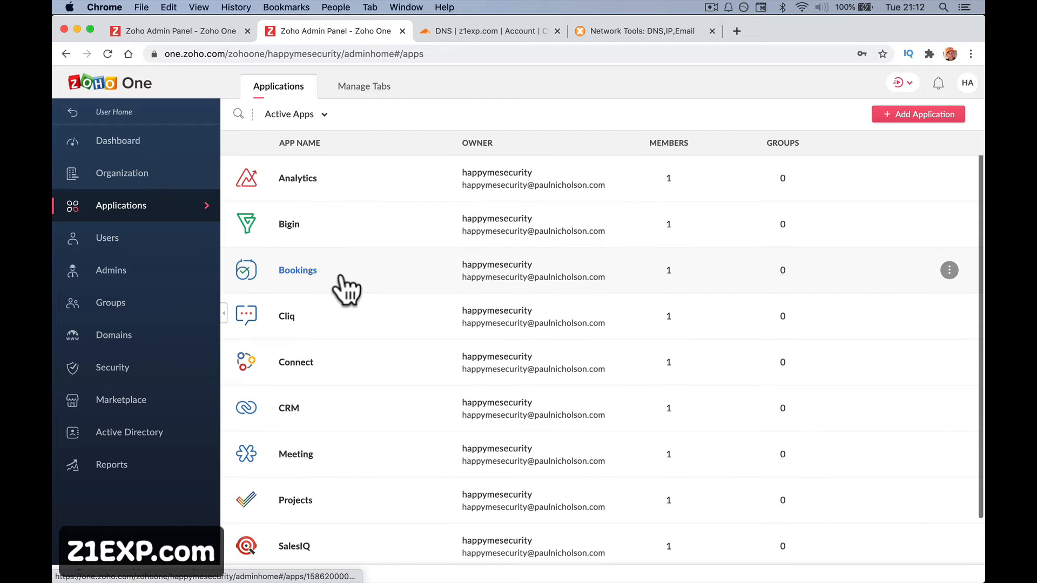
{"action": "scroll", "coordinate": [347, 286], "scroll_direction": "down", "scroll_amount": 1}
{"action": "mouse_move", "coordinate": [347, 265]}
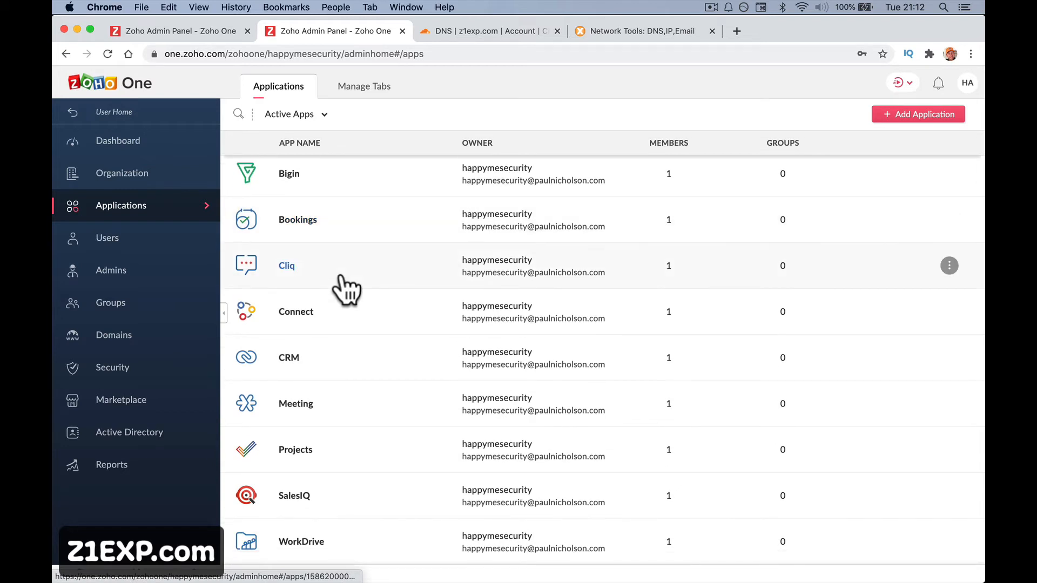
{"action": "scroll", "coordinate": [346, 288], "scroll_direction": "up", "scroll_amount": 1}
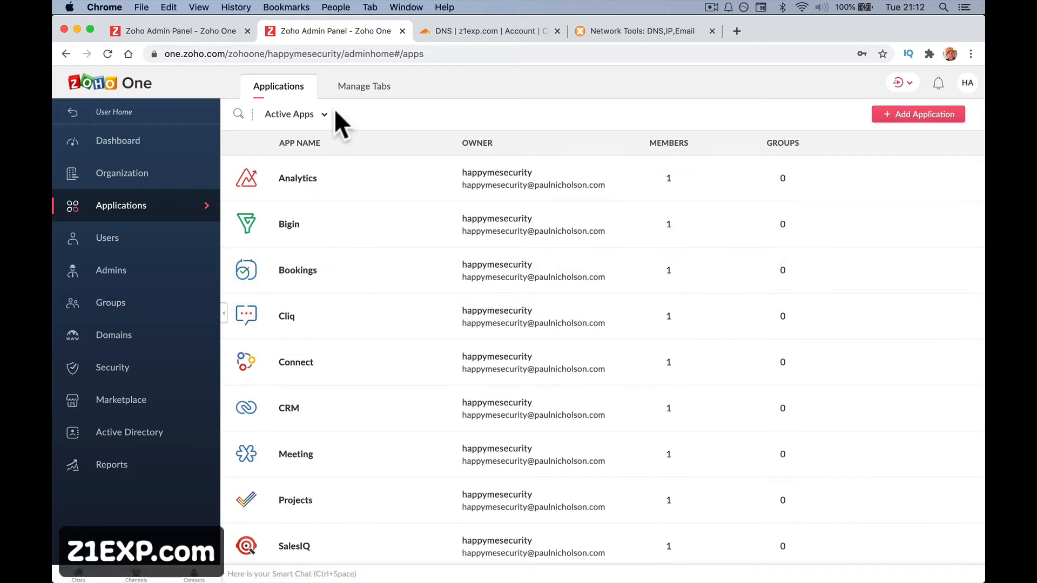
{"action": "left_click", "coordinate": [237, 113]}
{"action": "type", "text": "mia"}
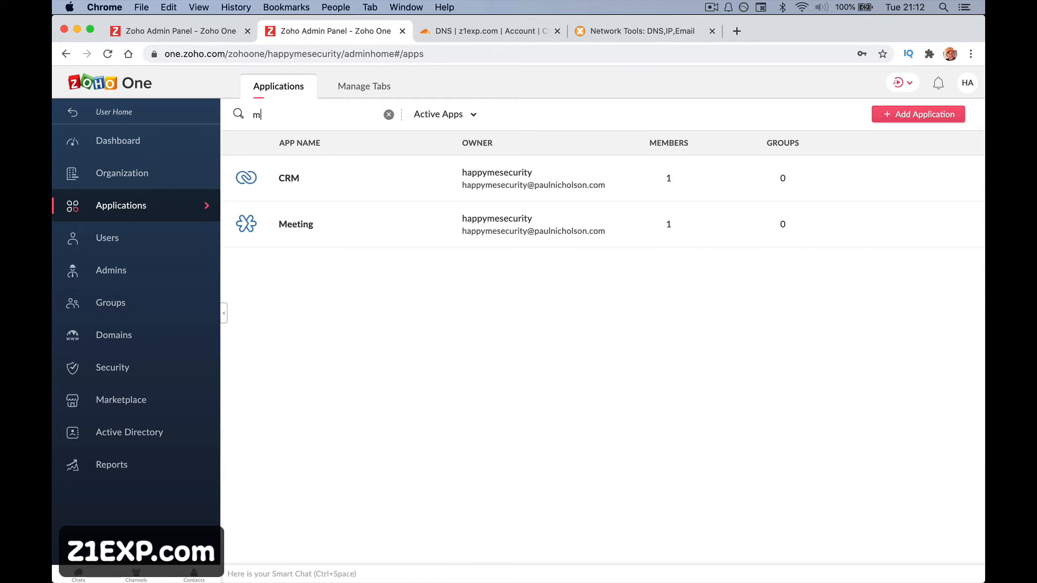
{"action": "key", "text": "BackSpace"}
{"action": "key", "text": "BackSpace"}
{"action": "type", "text": "ail"}
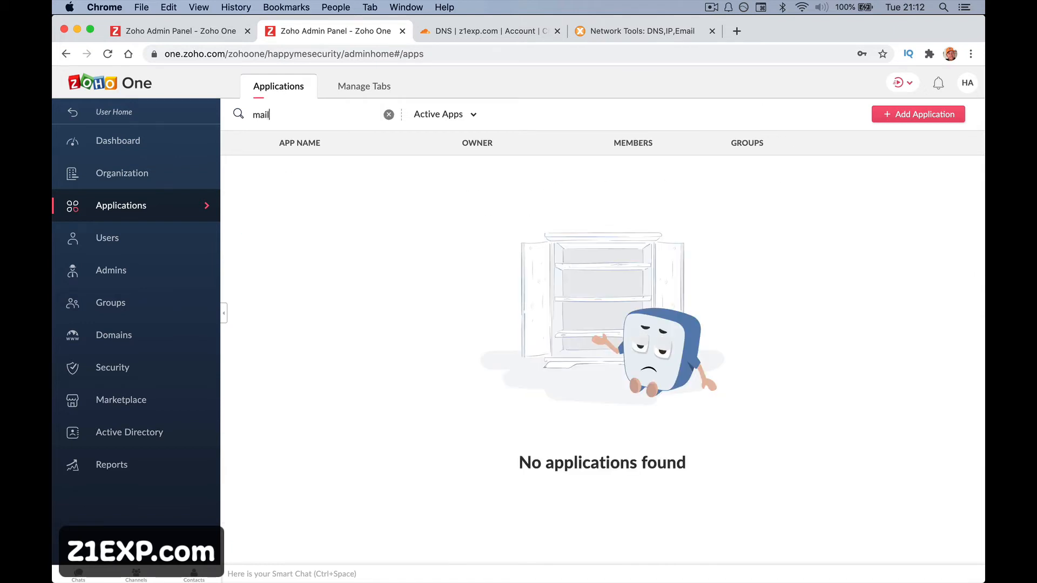
{"action": "left_click", "coordinate": [154, 335]}
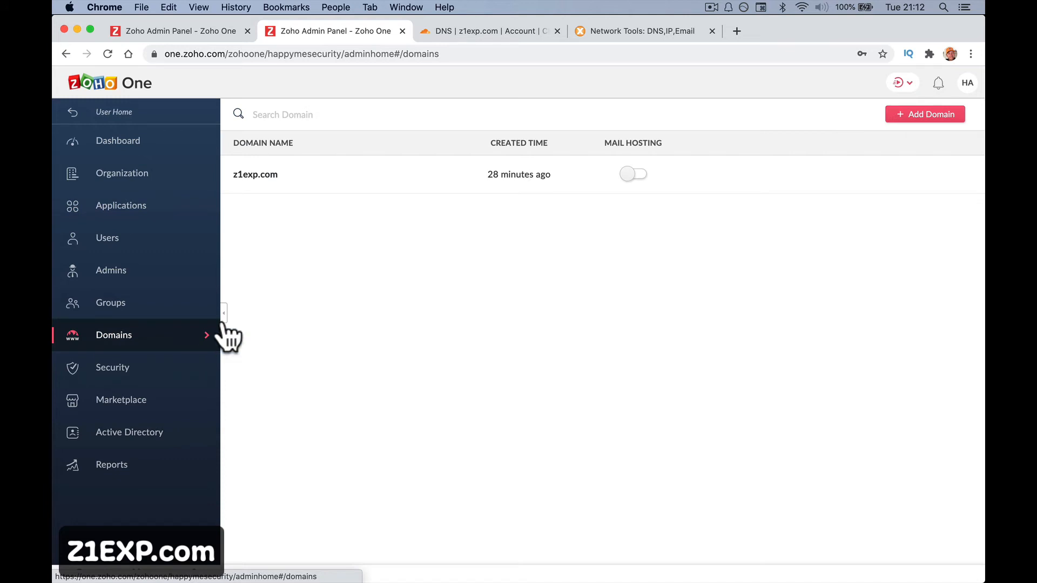
Enable mail hosting for z1exp.com and pick the happymesecurity mail account to add
{"action": "left_click", "coordinate": [633, 175]}
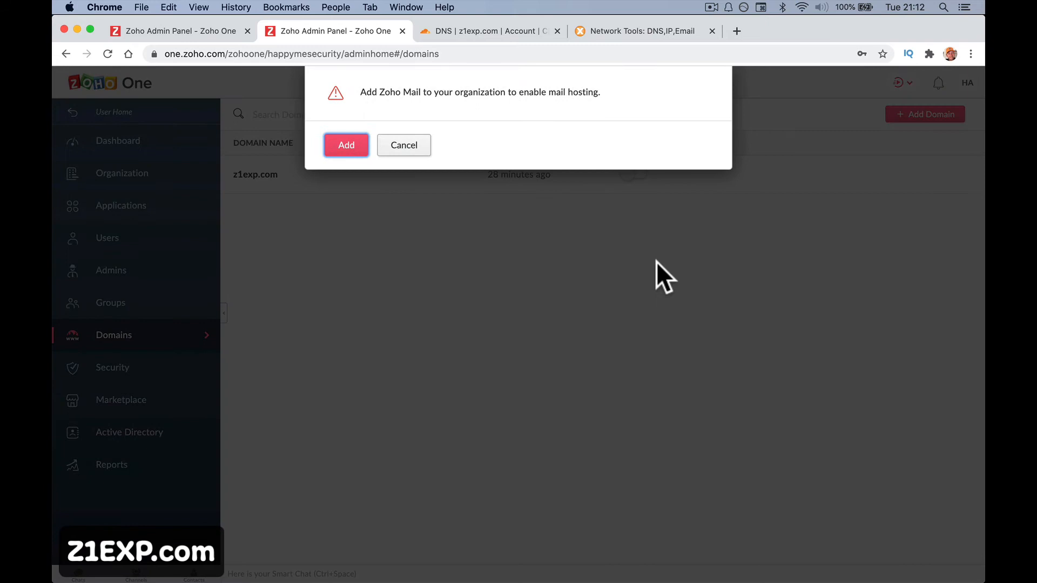
{"action": "left_click", "coordinate": [345, 144]}
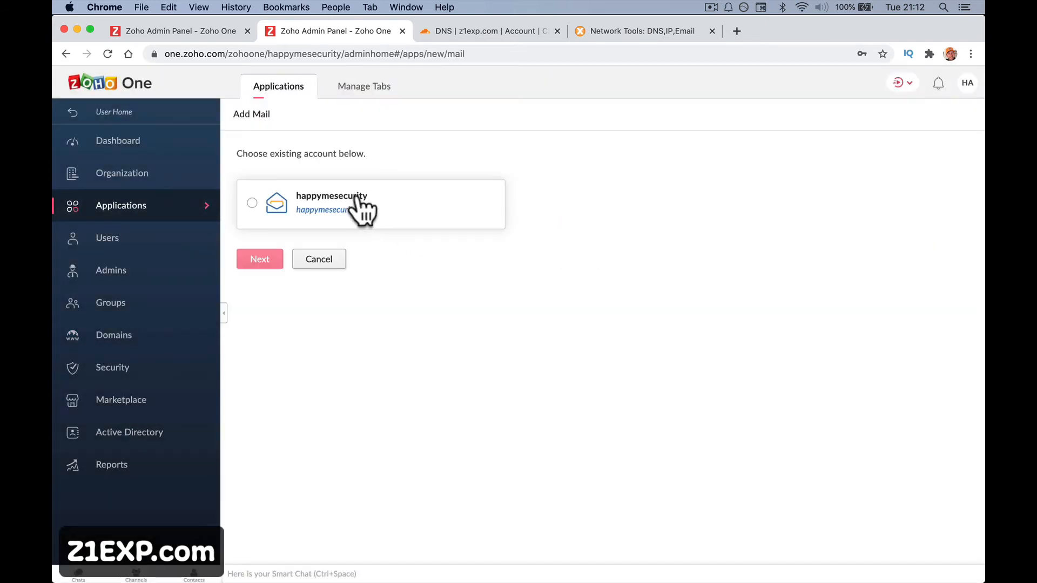
{"action": "left_click", "coordinate": [356, 206]}
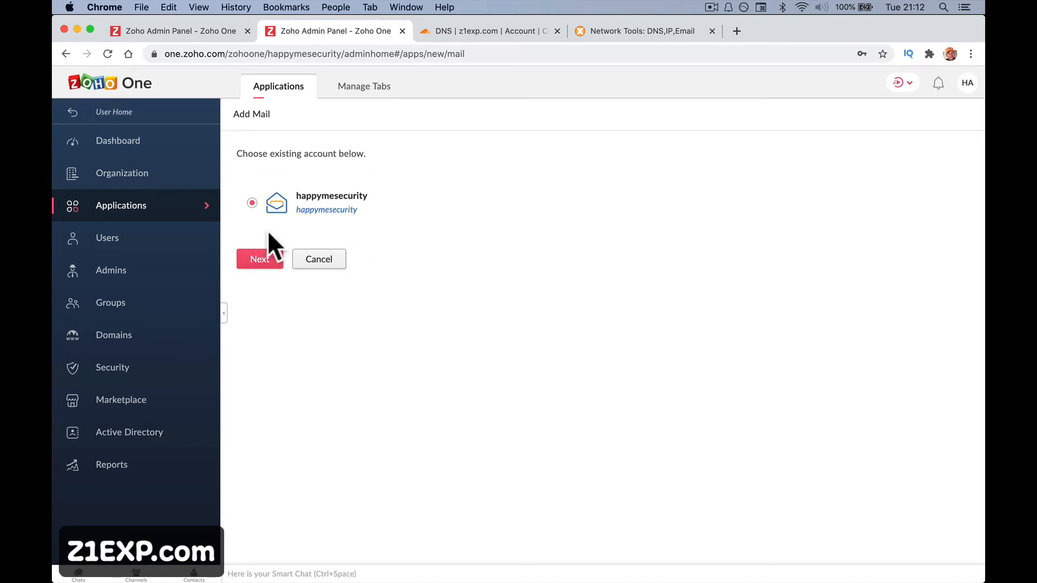
{"action": "left_click", "coordinate": [260, 259]}
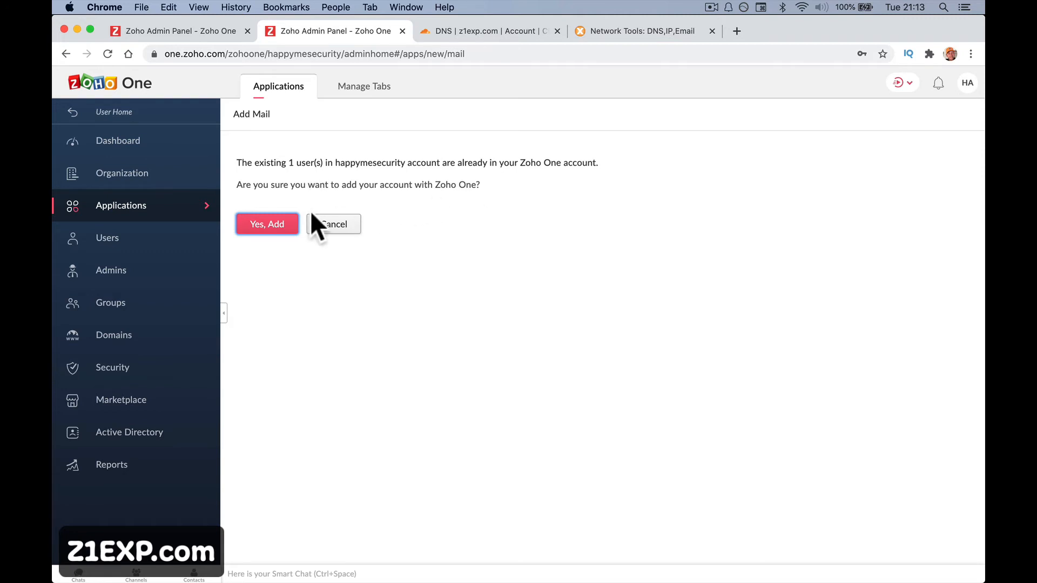
Confirm adding the existing account to Zoho One and return to the User Home apps page
{"action": "left_click", "coordinate": [280, 223]}
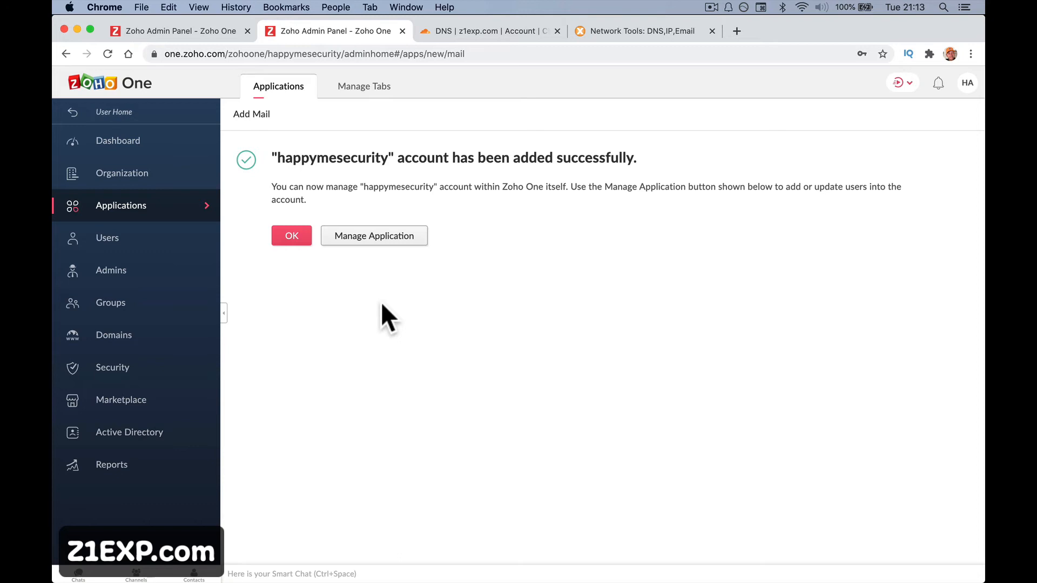
{"action": "left_click", "coordinate": [292, 236]}
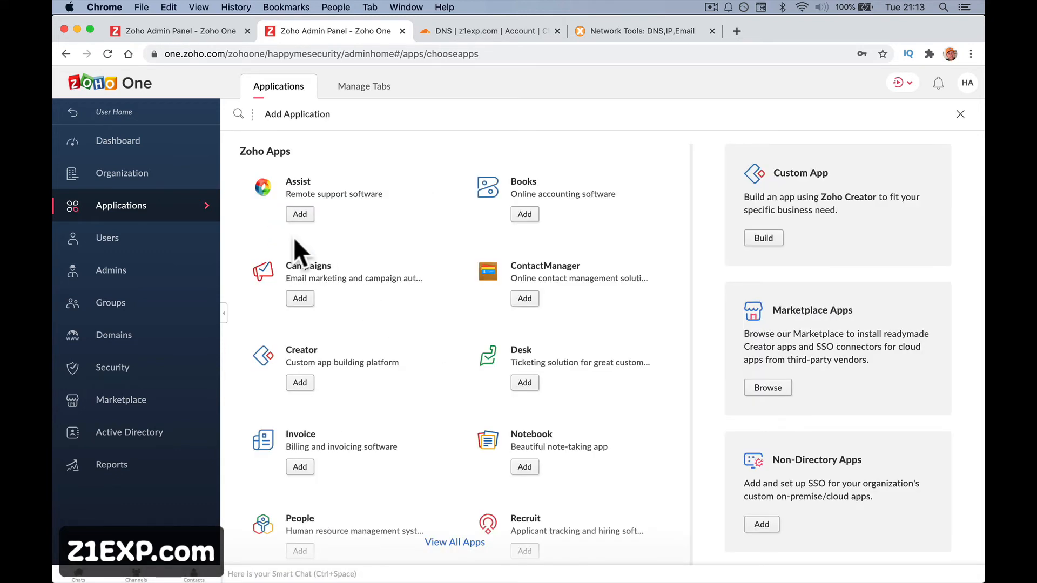
{"action": "left_click", "coordinate": [114, 112]}
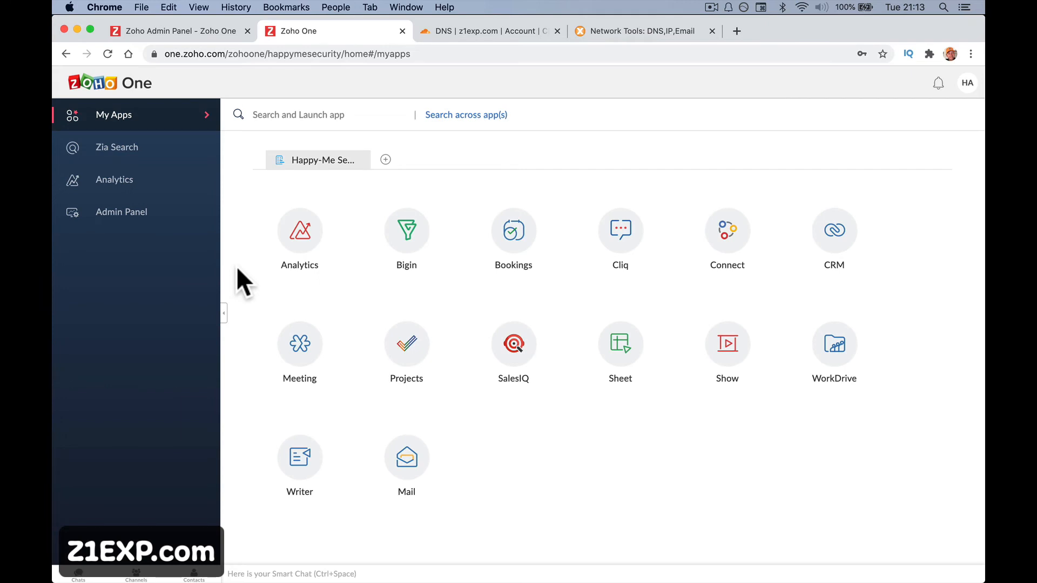
Launch Mail, step through locale, replace the display name, keep the default theme and finish
{"action": "left_click", "coordinate": [407, 472]}
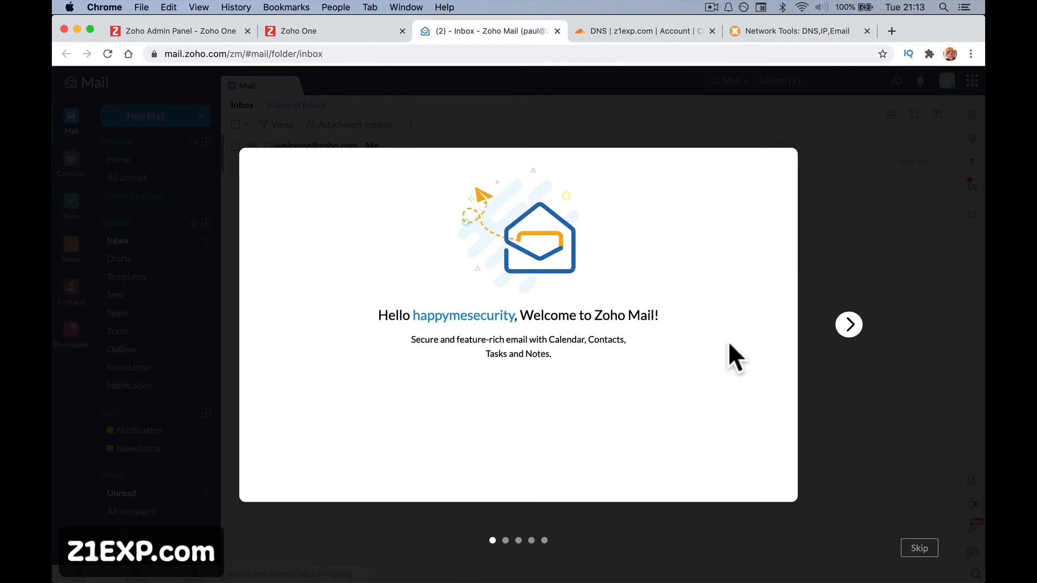
{"action": "left_click", "coordinate": [848, 325]}
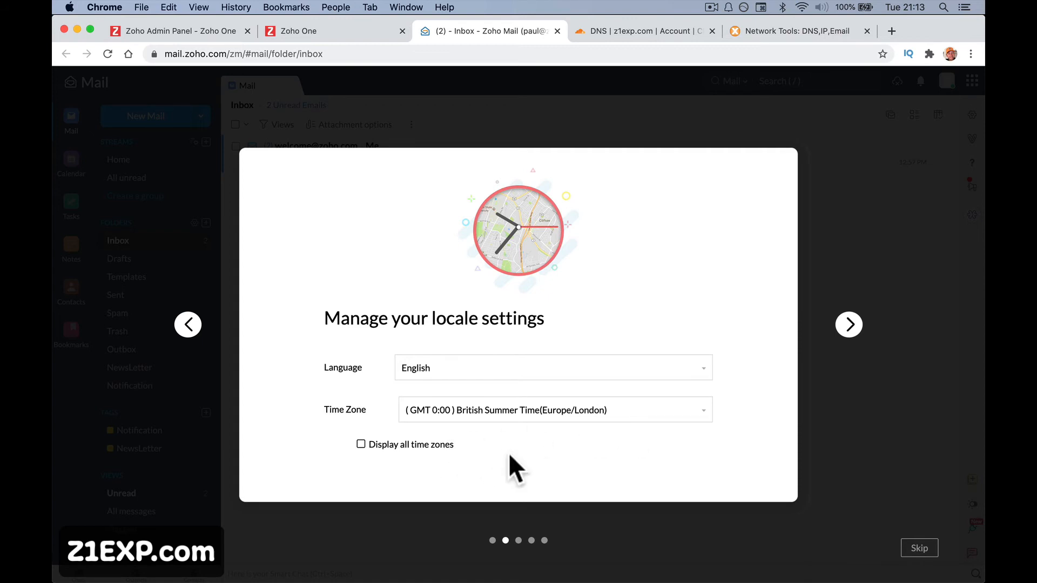
{"action": "left_click", "coordinate": [848, 325]}
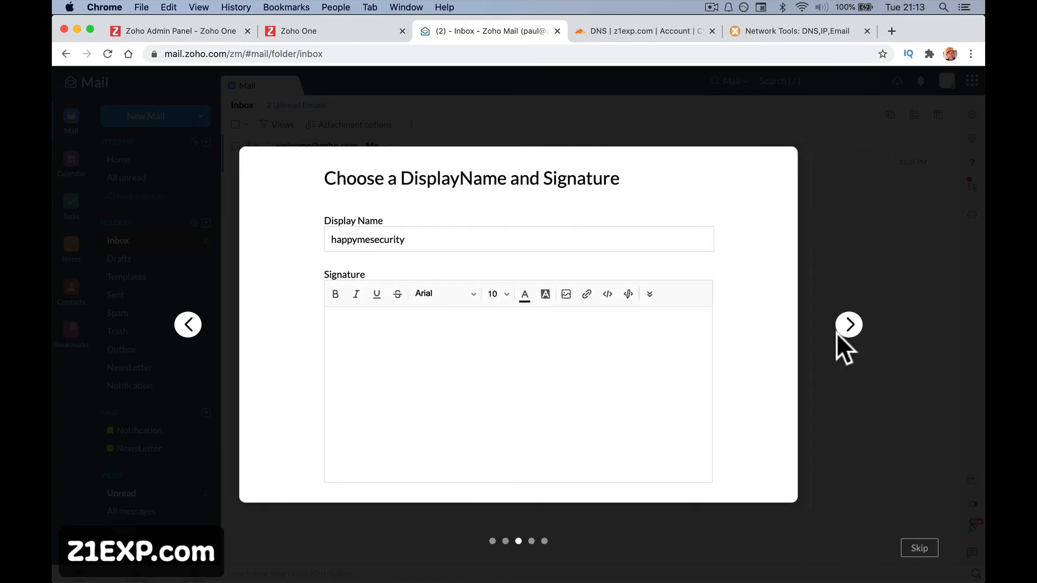
{"action": "double_click", "coordinate": [514, 238]}
{"action": "type", "text": "Pa"}
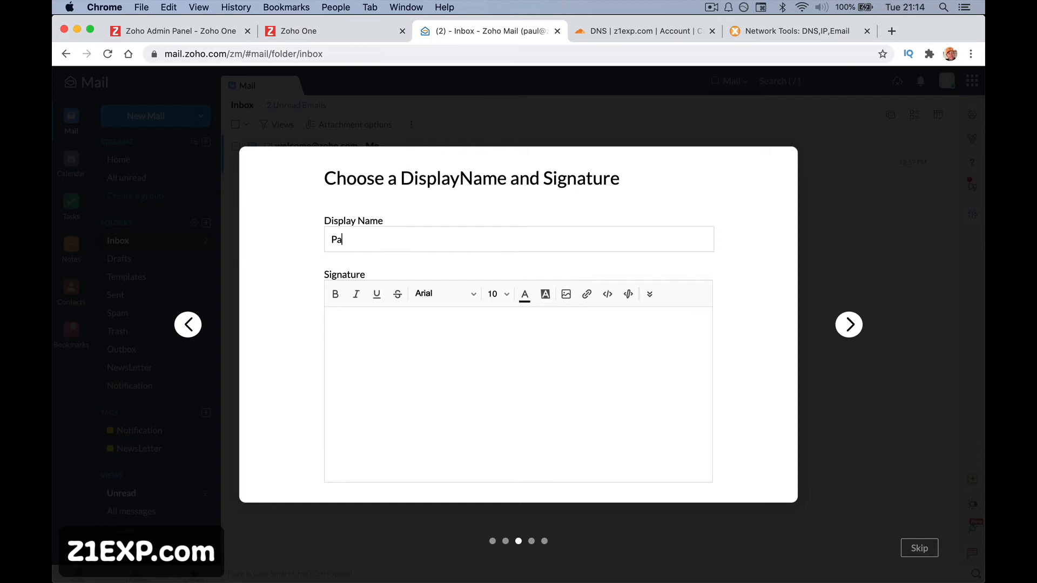
{"action": "type", "text": "ul Nicholson"}
{"action": "left_click", "coordinate": [525, 337]}
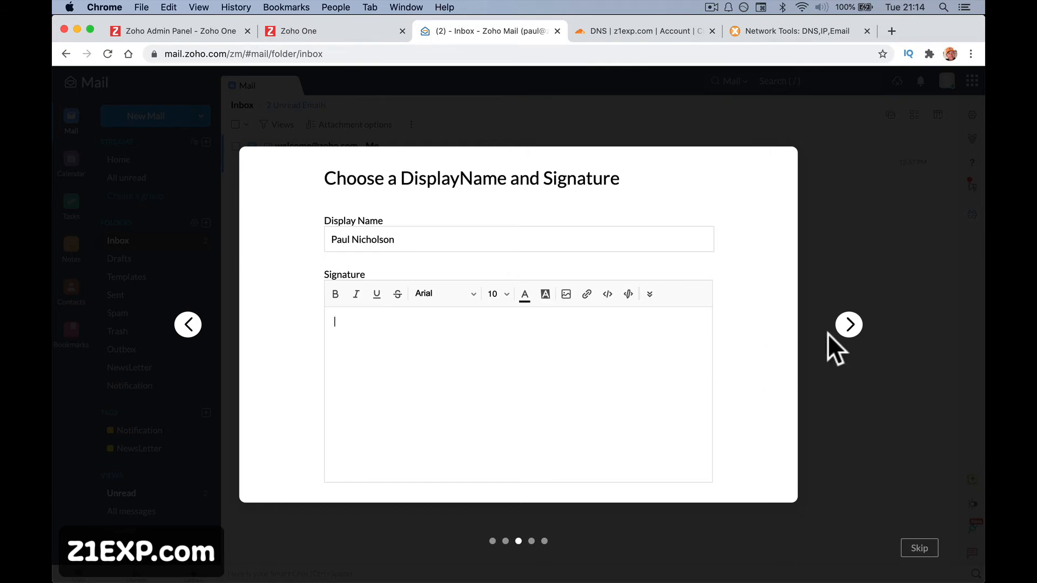
{"action": "left_click", "coordinate": [847, 324]}
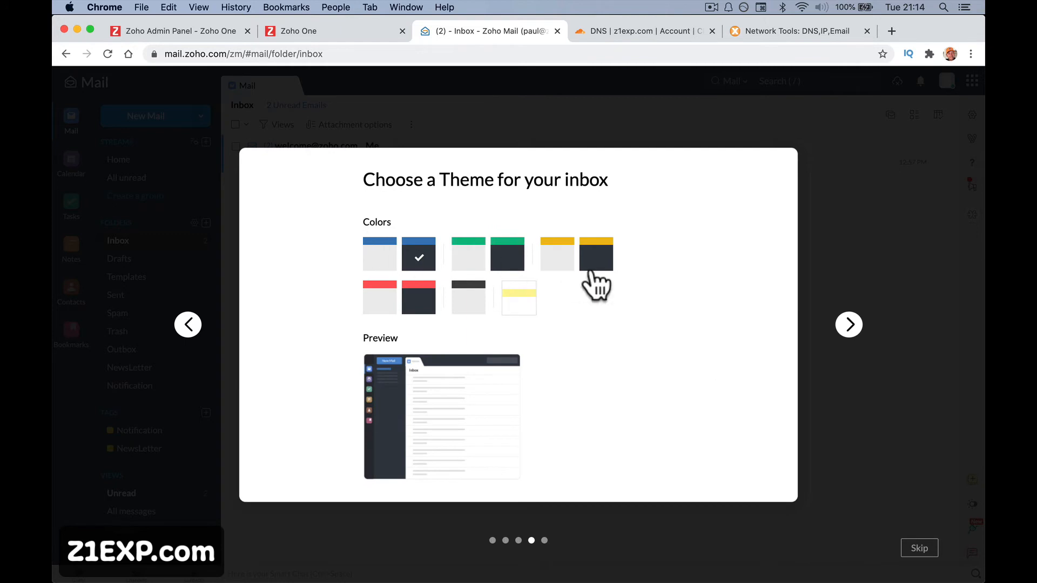
{"action": "left_click", "coordinate": [848, 324]}
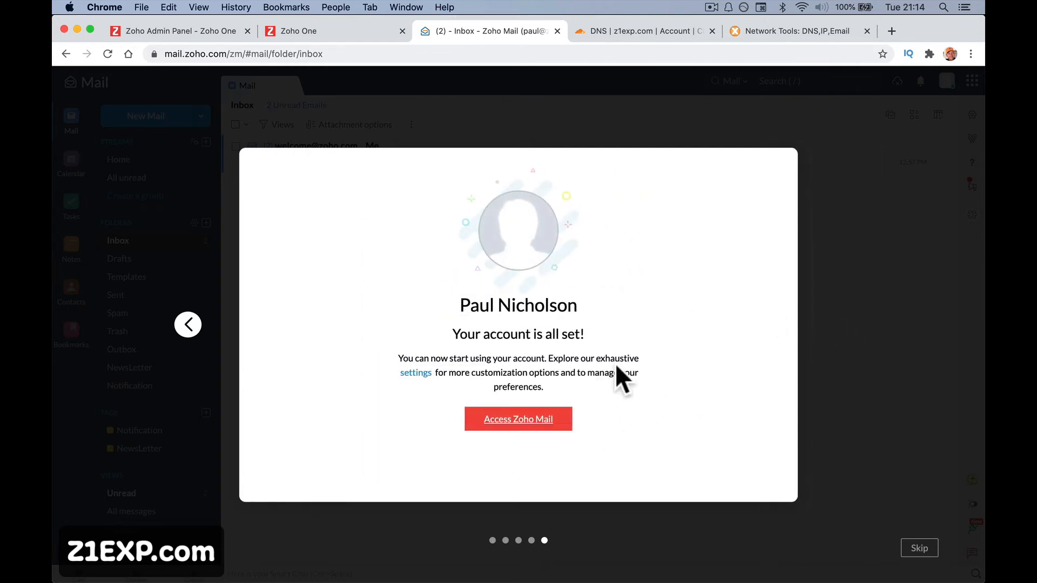
Enter the inbox and view then close the Welcome to Zoho Mail email
{"action": "left_click", "coordinate": [546, 420]}
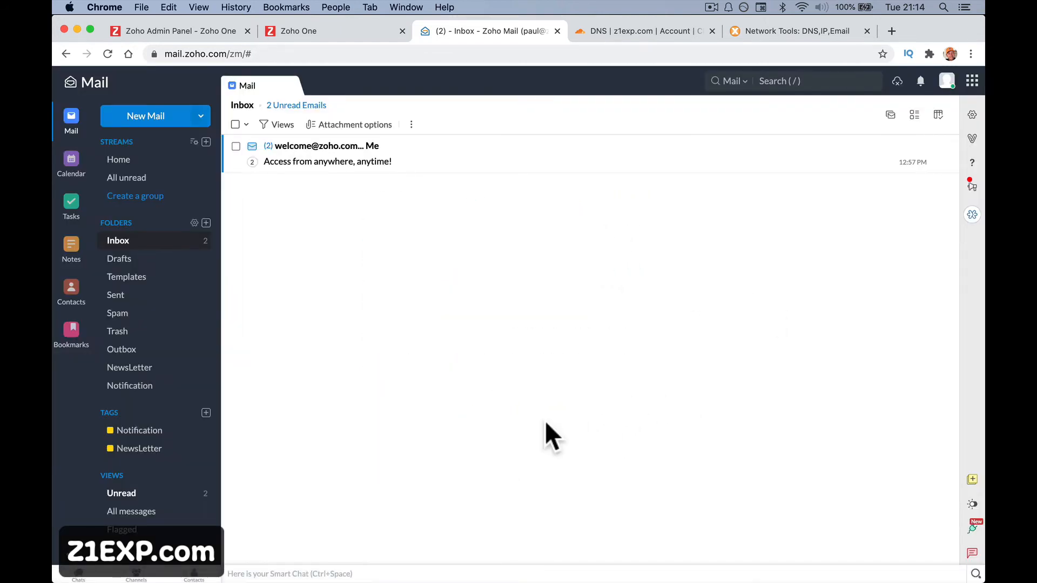
{"action": "left_click", "coordinate": [478, 162]}
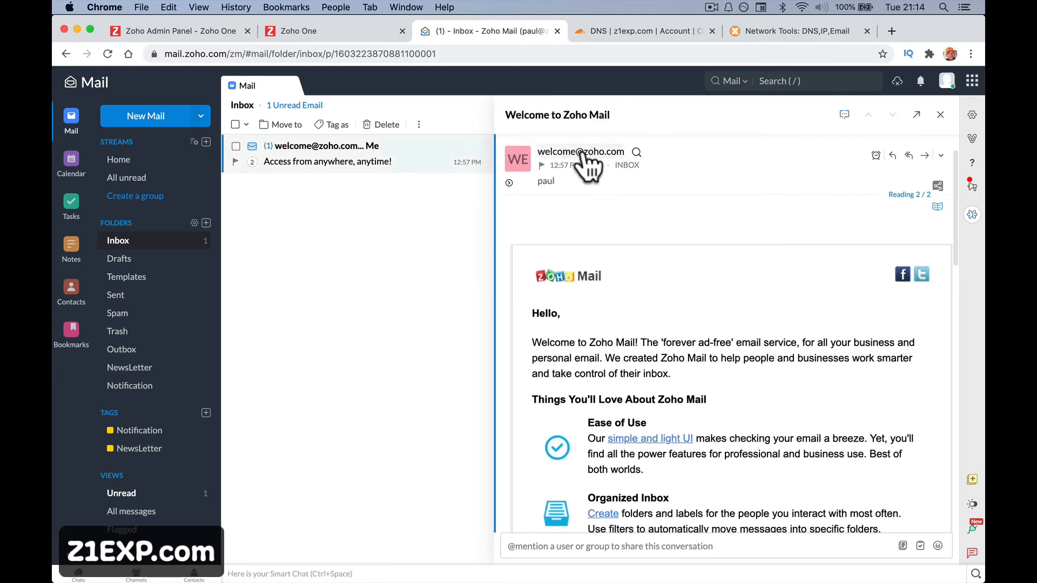
{"action": "left_click", "coordinate": [561, 181]}
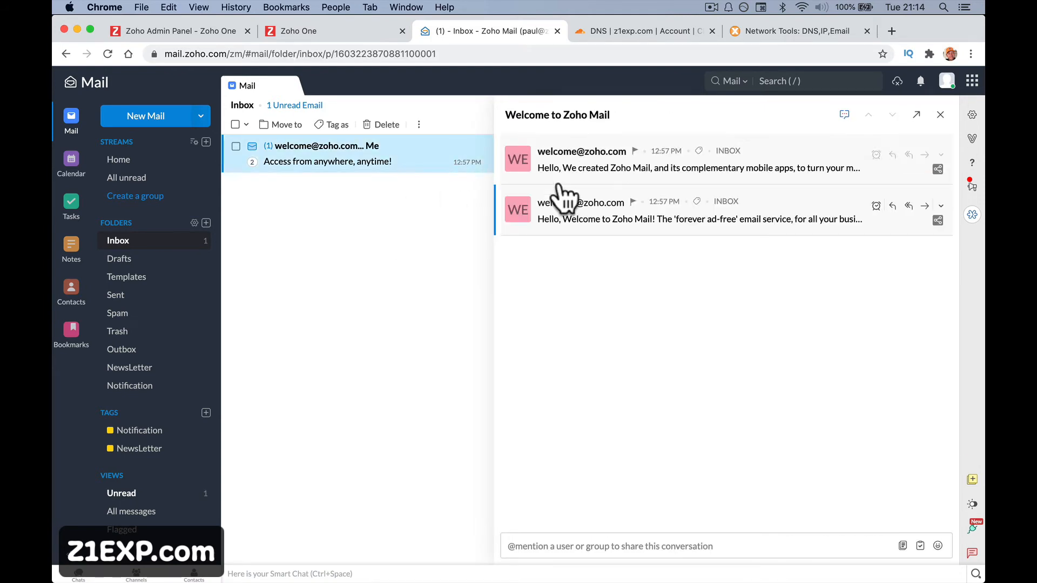
{"action": "left_click", "coordinate": [940, 114]}
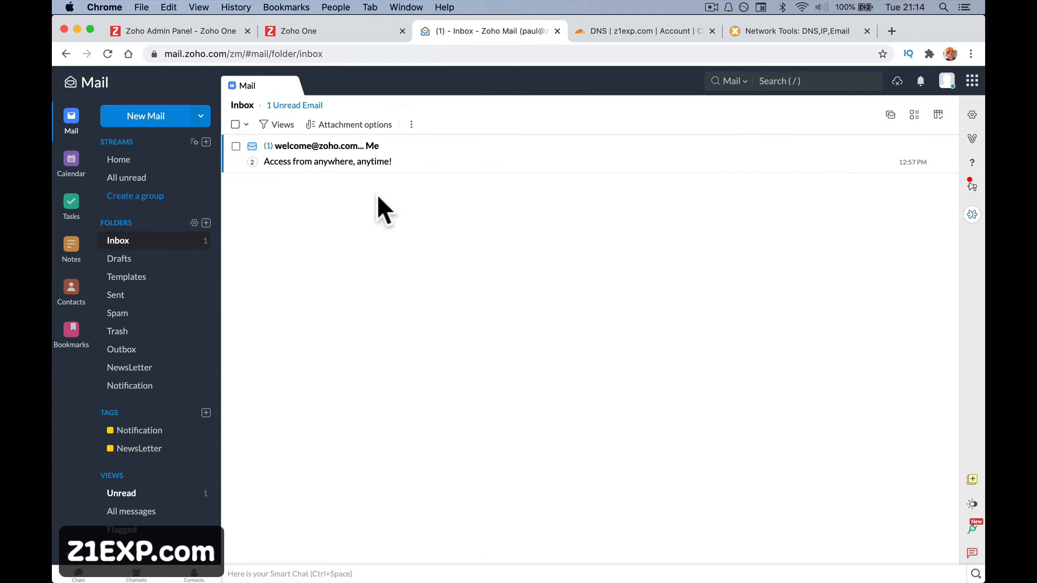
Send a new email with subject Hello Test to paul's external address
{"action": "left_click", "coordinate": [145, 116]}
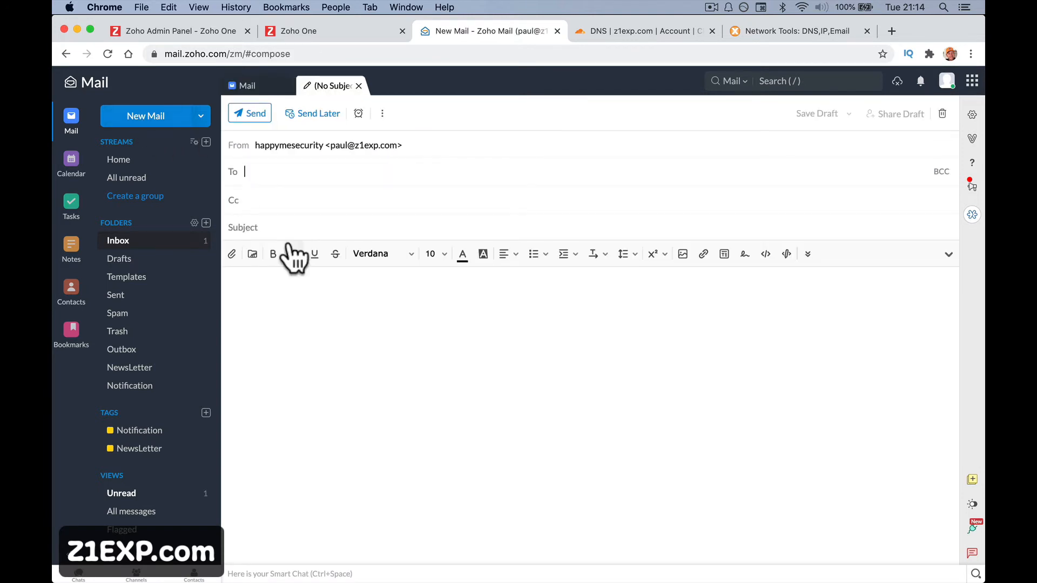
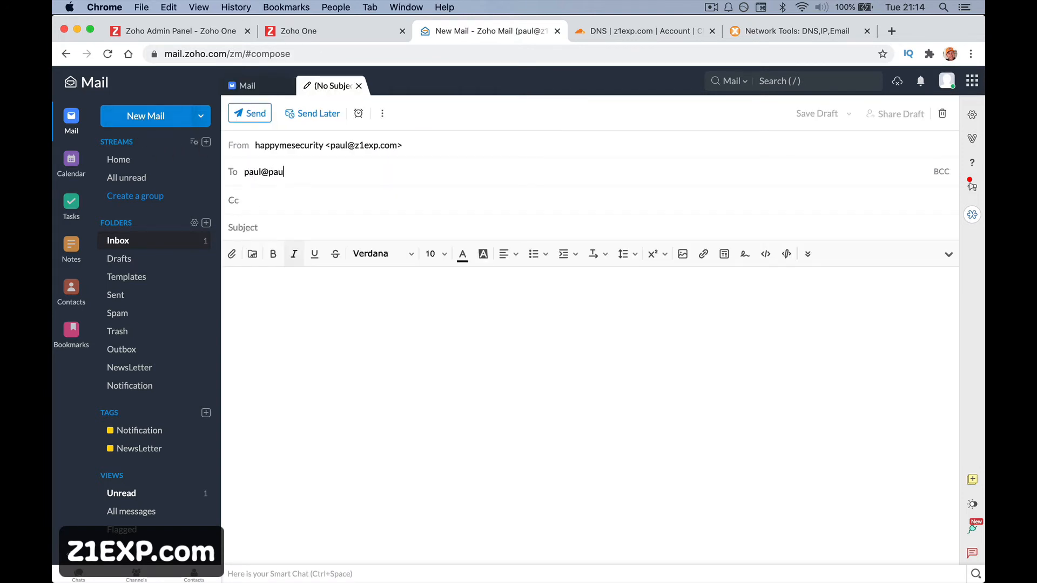
{"action": "key", "text": "Tab"}
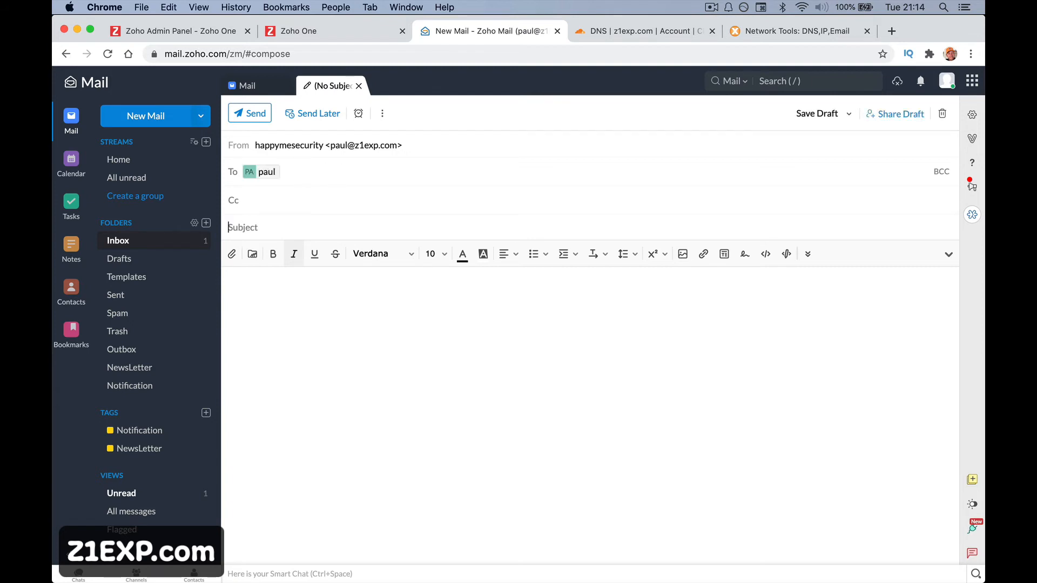
{"action": "type", "text": "Hello "}
{"action": "type", "text": "Test"}
{"action": "key", "text": "Tab"}
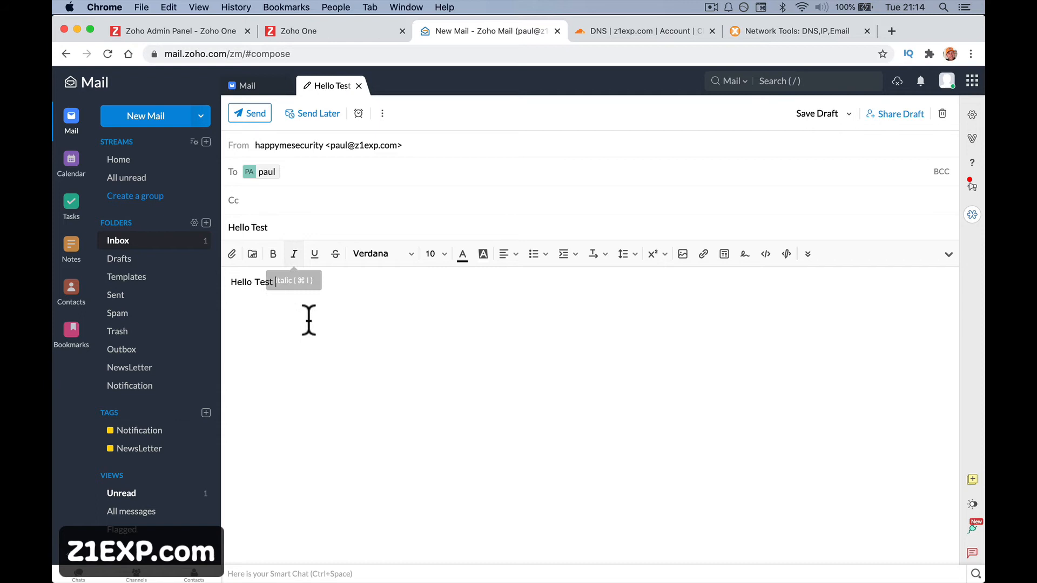
{"action": "left_click", "coordinate": [253, 113]}
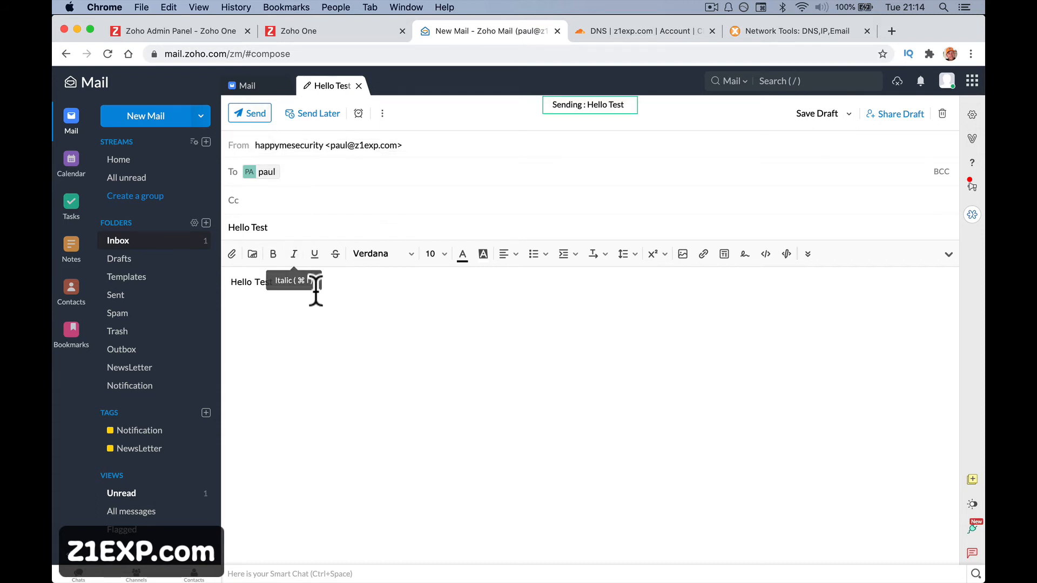
View and close the account profile panel
{"action": "left_click", "coordinate": [946, 81]}
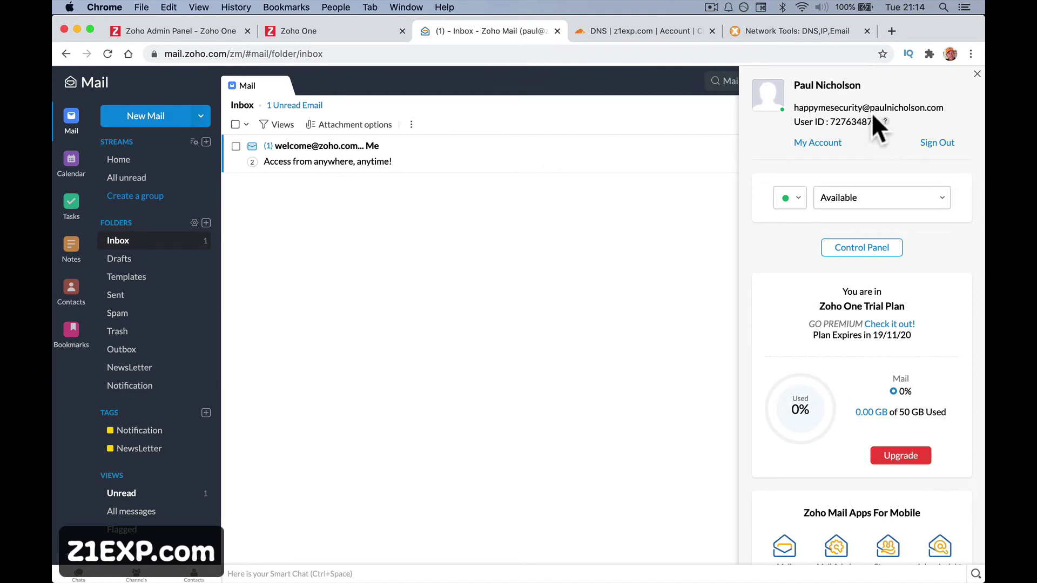
{"action": "left_click", "coordinate": [551, 320]}
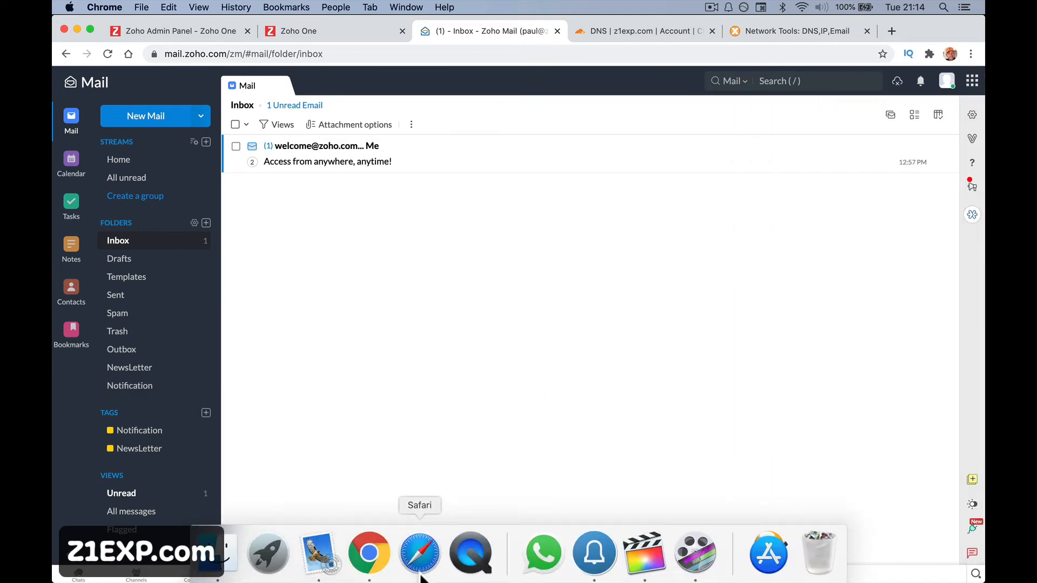
{"action": "mouse_move", "coordinate": [344, 571]}
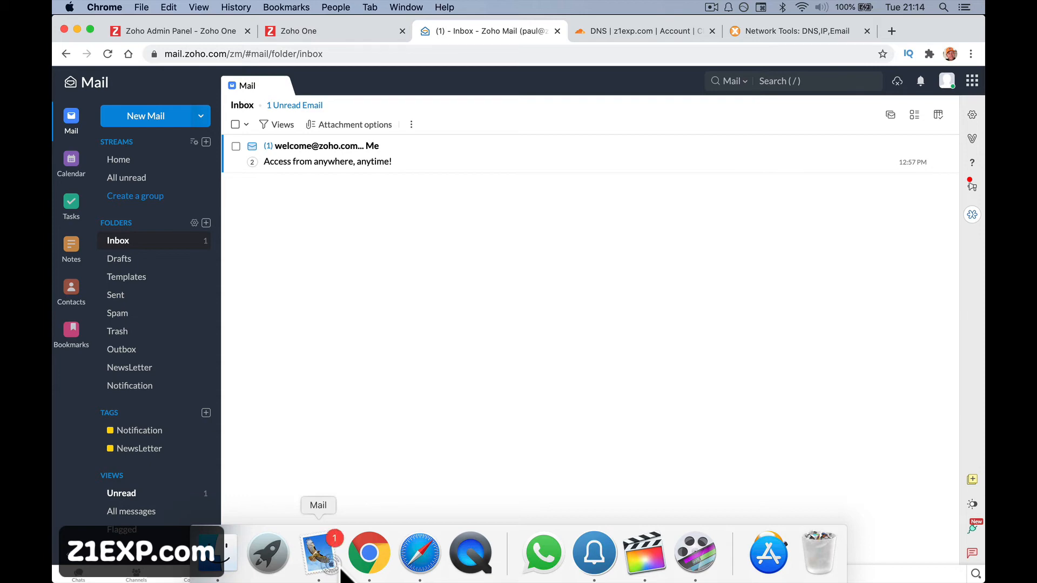
In Apple Mail, select the received Hello Test email and check the sender details
{"action": "left_click", "coordinate": [318, 553]}
{"action": "left_click", "coordinate": [262, 97]}
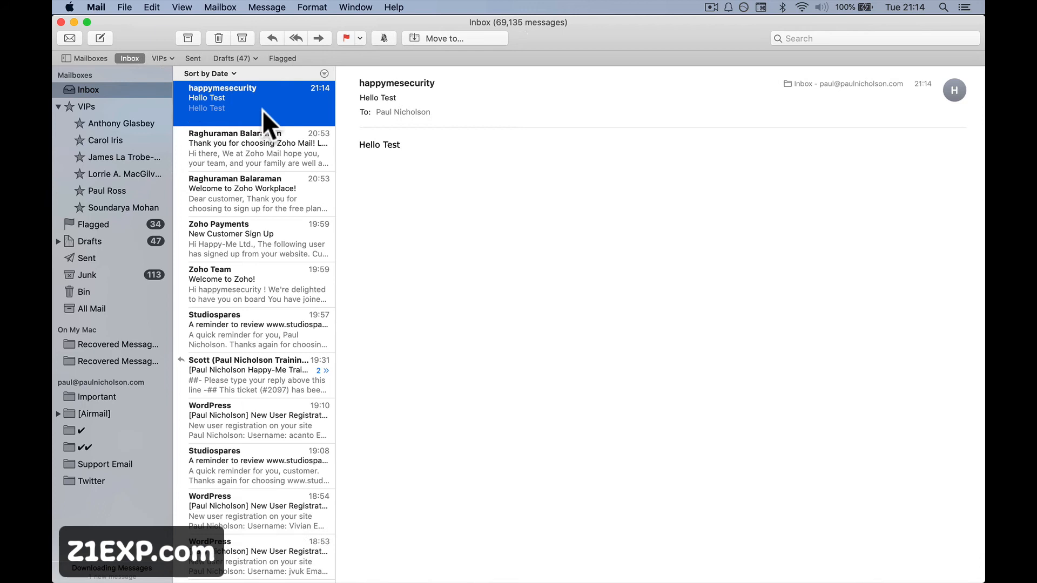
{"action": "left_click_drag", "start_coordinate": [450, 83], "coordinate": [360, 83]}
{"action": "left_click", "coordinate": [439, 82]}
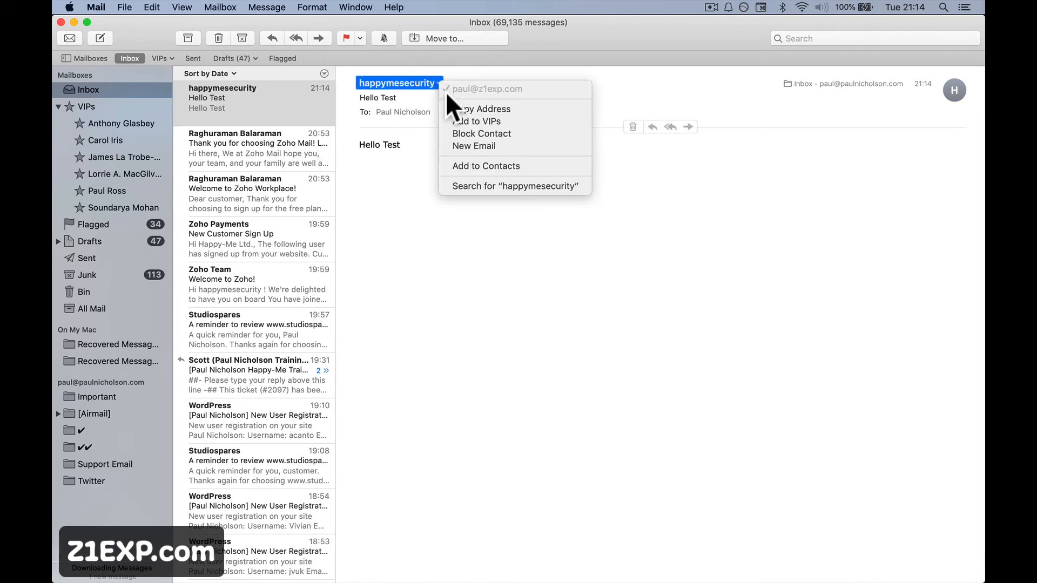
{"action": "left_click", "coordinate": [419, 180]}
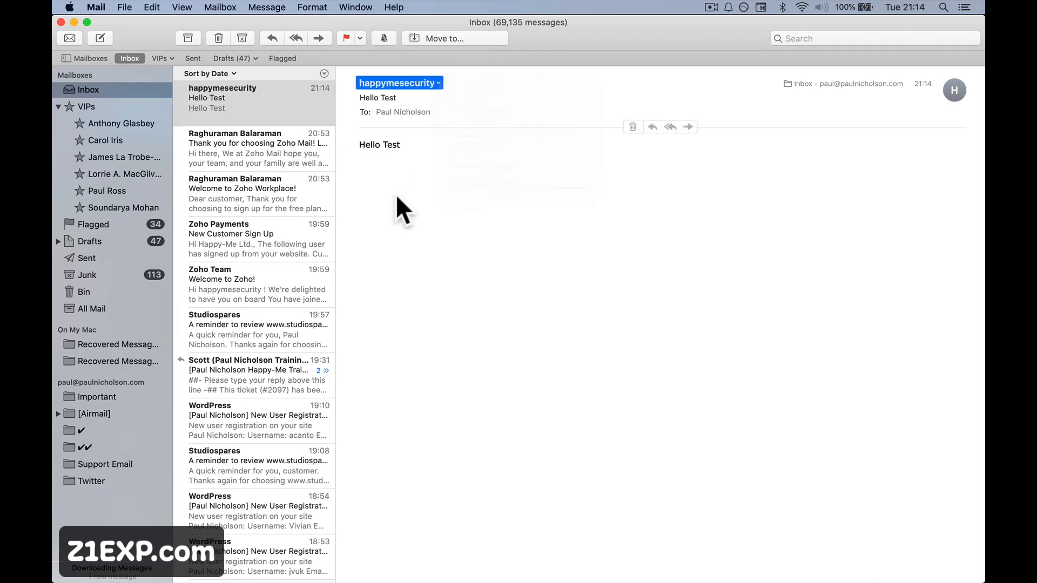
Reply to the Hello Test email saying this works great and send it
{"action": "left_click", "coordinate": [670, 127]}
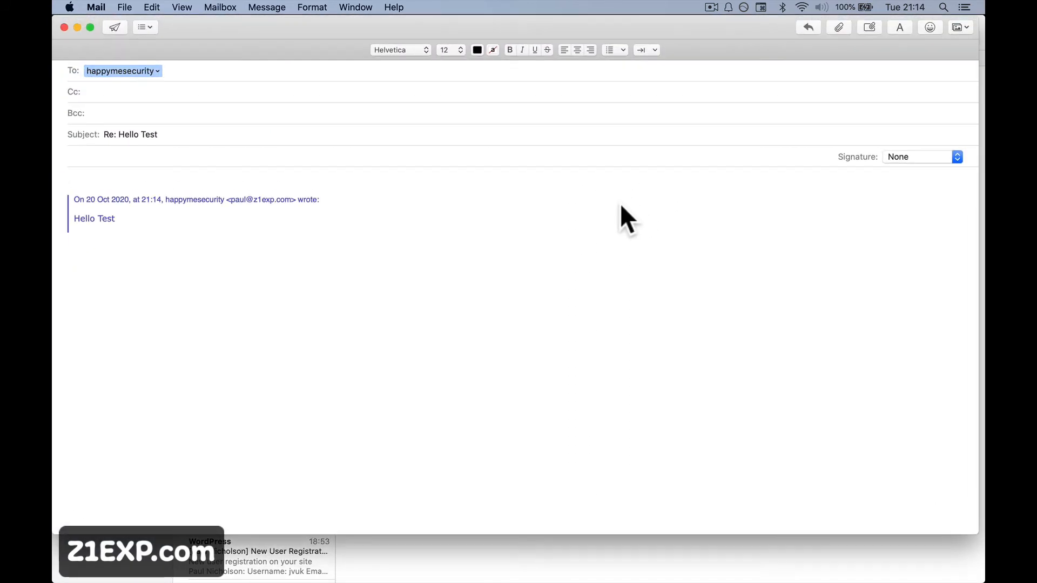
{"action": "type", "text": "Hello This Wo"}
{"action": "type", "text": "rks Great"}
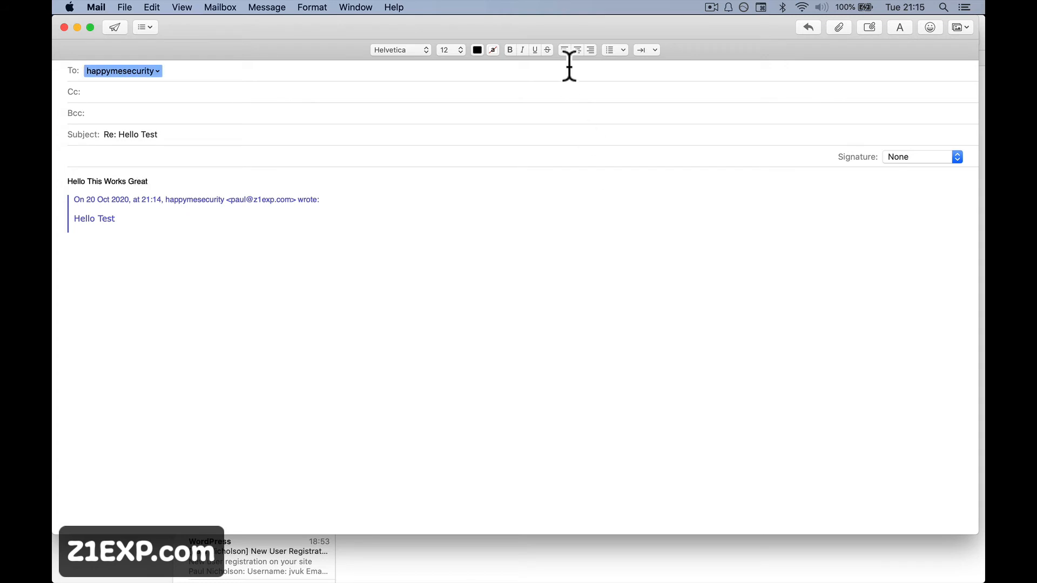
{"action": "left_click", "coordinate": [114, 27]}
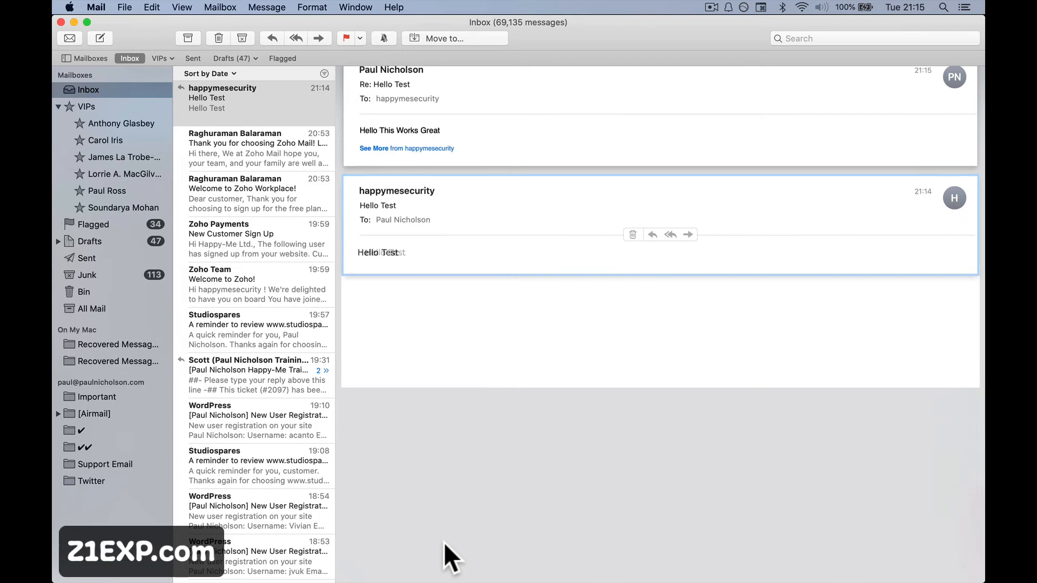
Back in Zoho Mail, reload, filter Unread and read the welcome email so nothing stays unread
{"action": "left_click", "coordinate": [368, 553]}
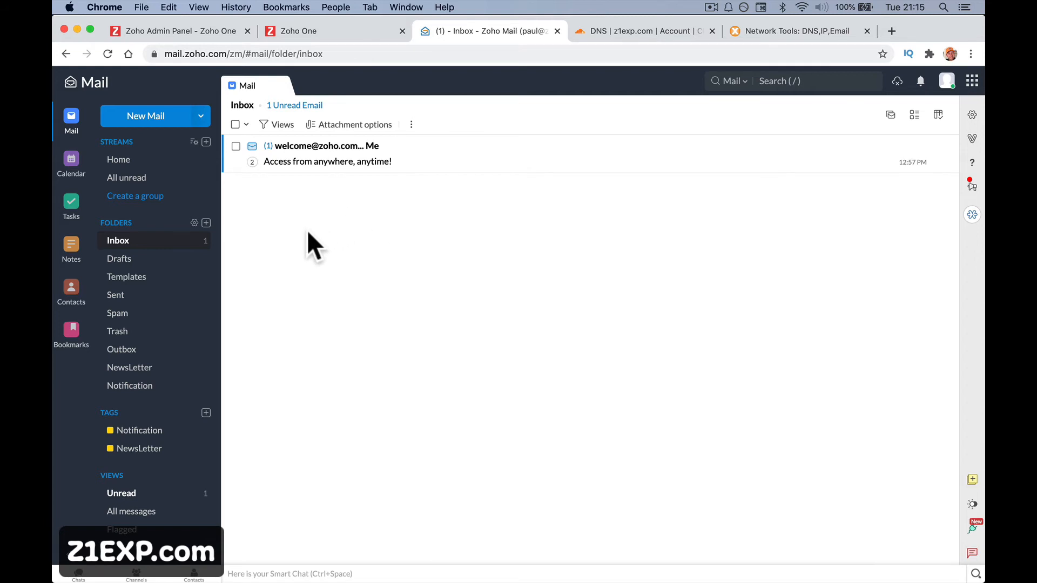
{"action": "left_click", "coordinate": [108, 54]}
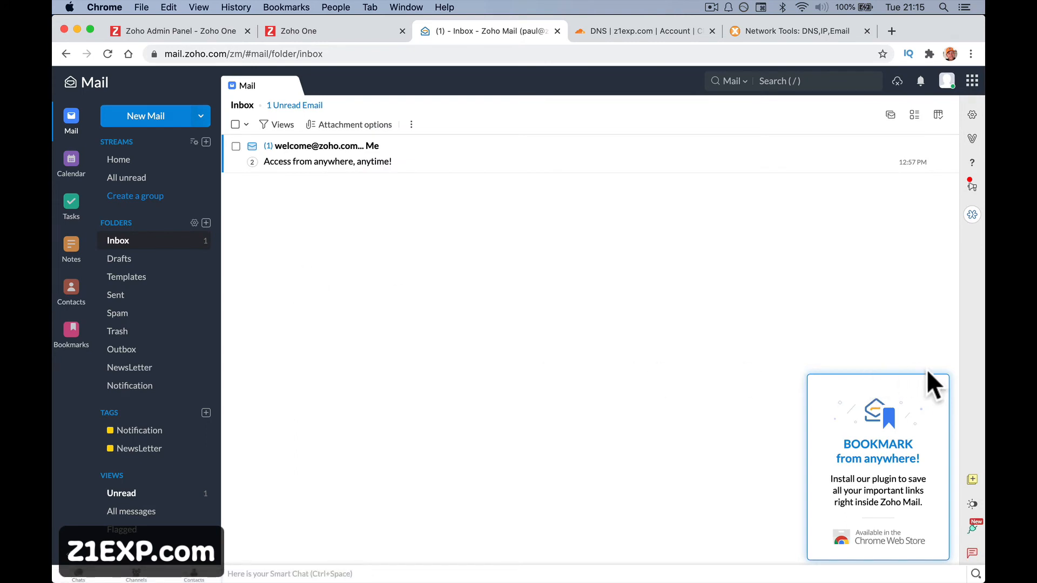
{"action": "left_click", "coordinate": [936, 385]}
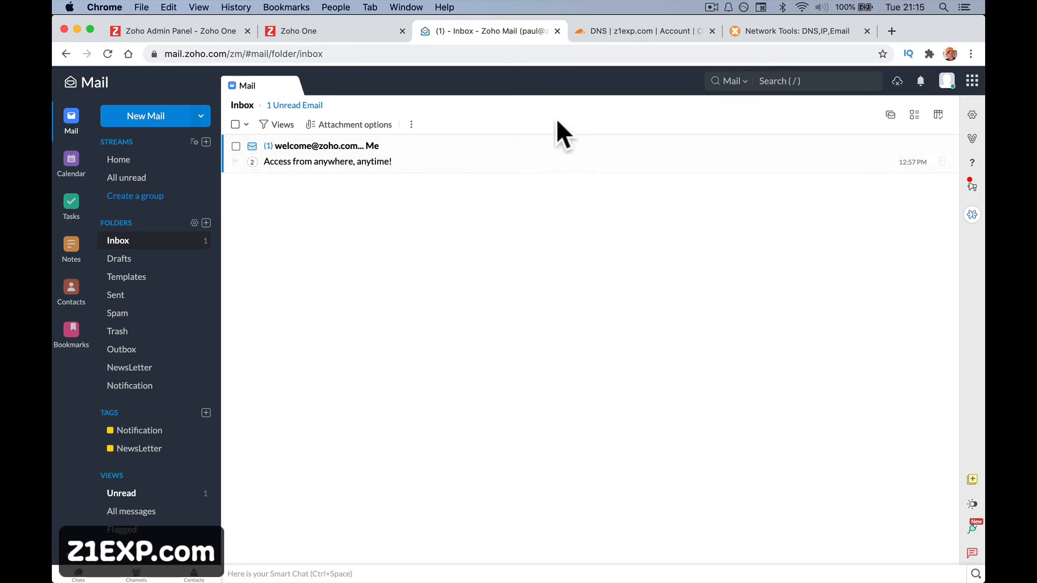
{"action": "left_click", "coordinate": [306, 106]}
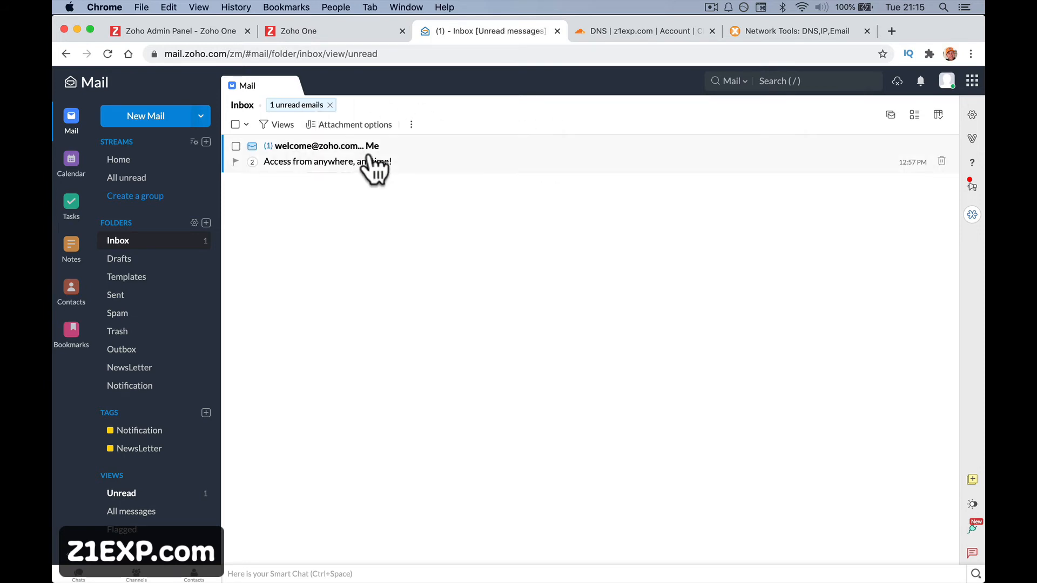
{"action": "left_click", "coordinate": [374, 161]}
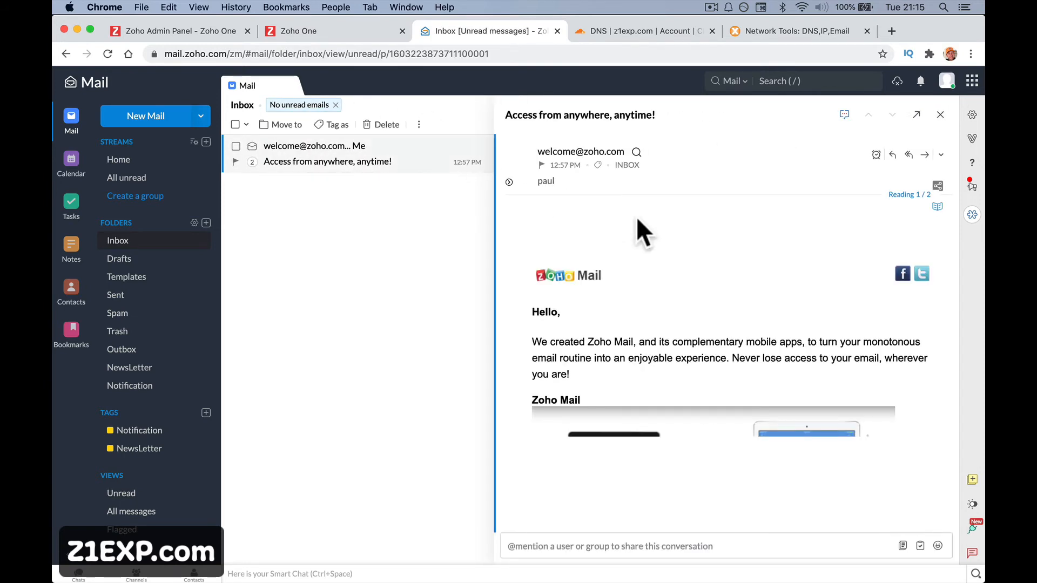
{"action": "left_click", "coordinate": [939, 114]}
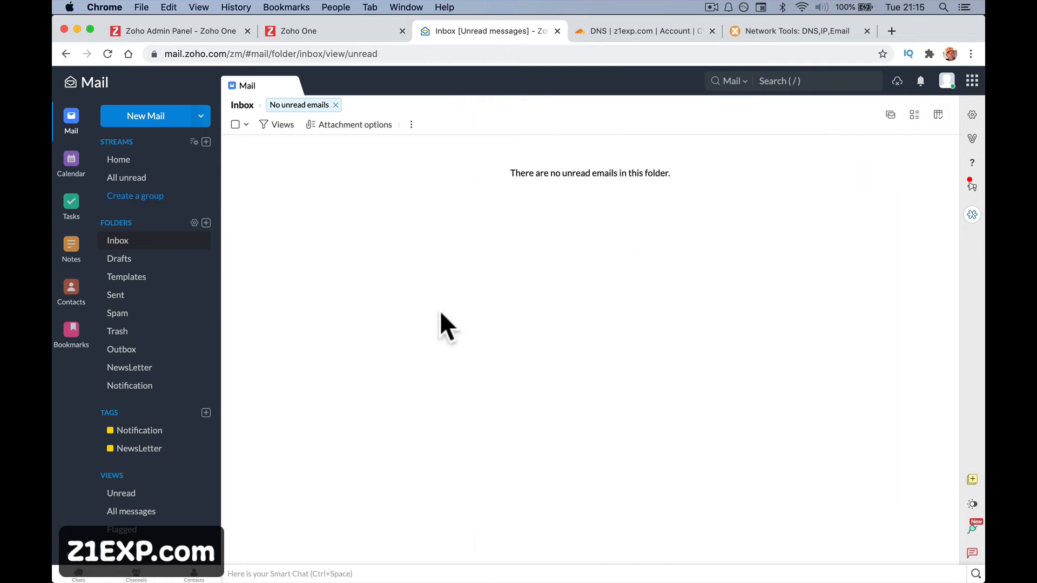
Browse the Streams home feed and unread posts, then return to the inbox
{"action": "left_click", "coordinate": [119, 159]}
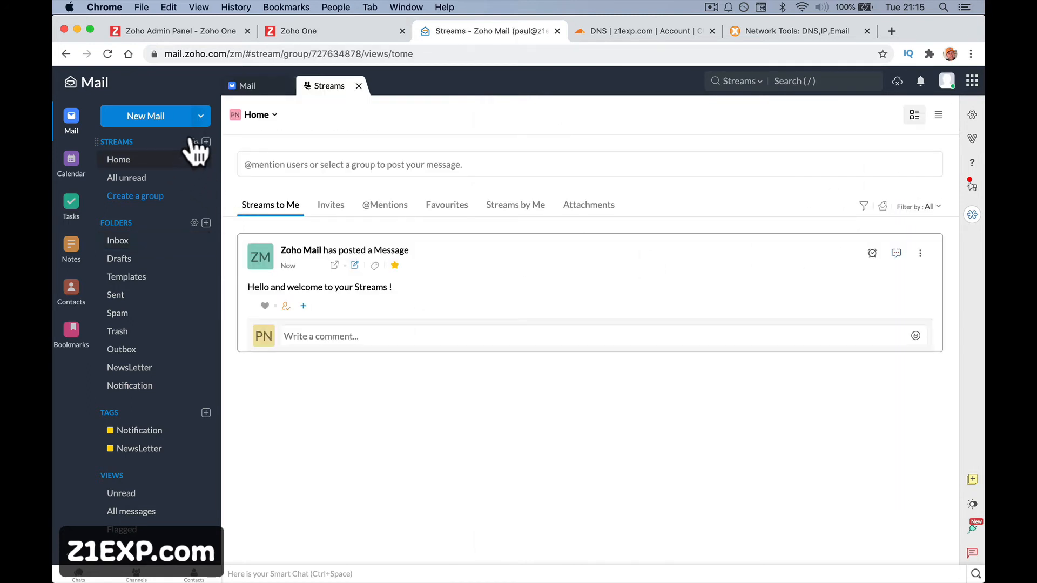
{"action": "left_click", "coordinate": [199, 116]}
{"action": "left_click", "coordinate": [200, 124]}
{"action": "left_click", "coordinate": [130, 178]}
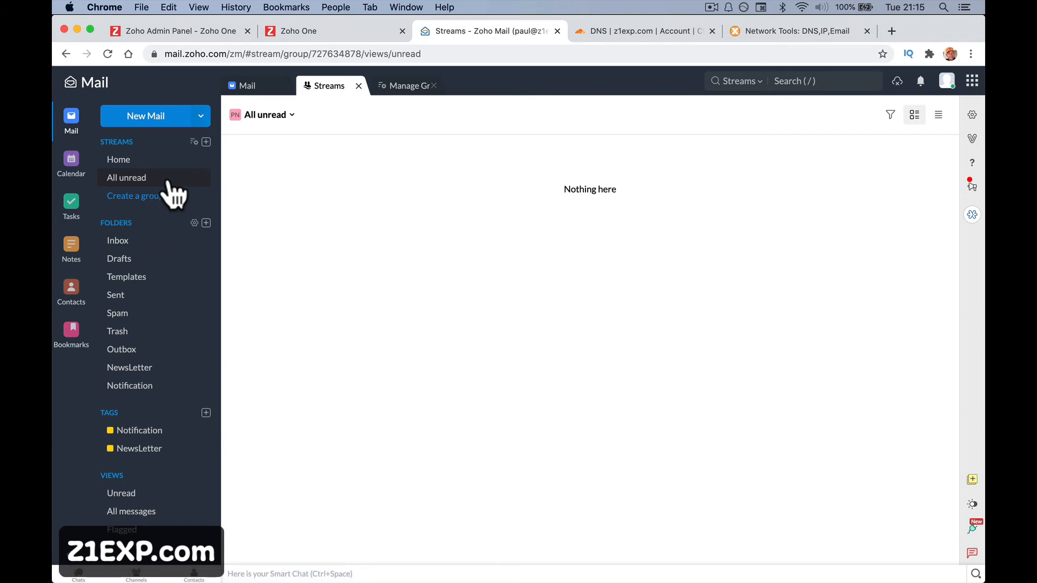
{"action": "left_click", "coordinate": [119, 160]}
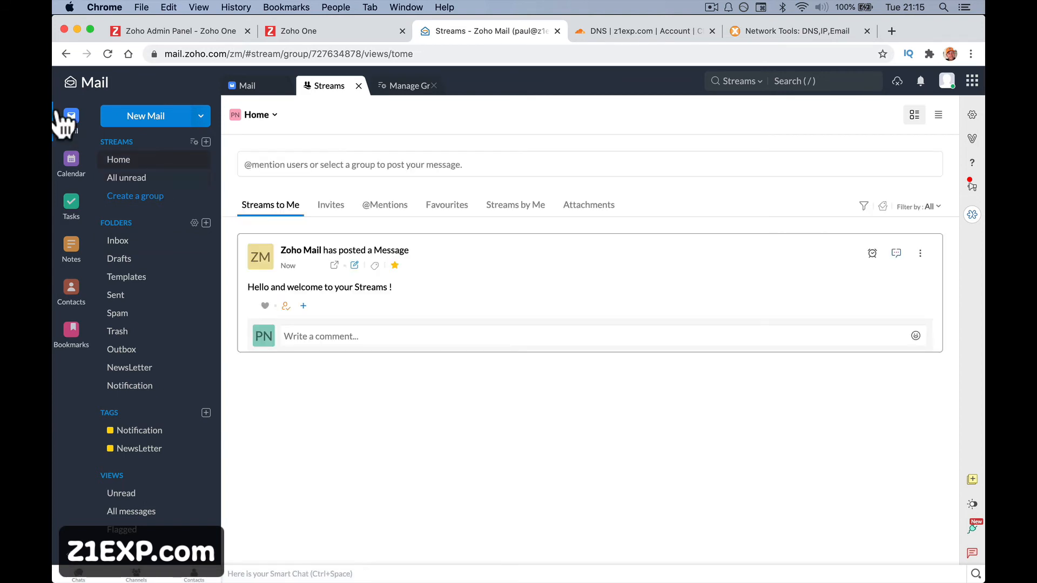
{"action": "left_click", "coordinate": [71, 122]}
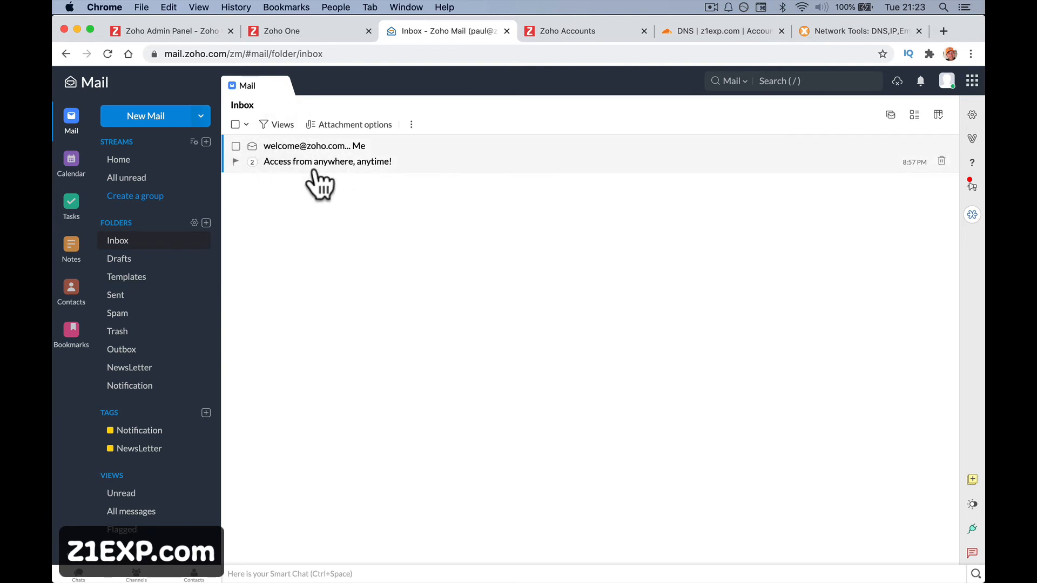
Start and discard an empty new mail draft
{"action": "left_click", "coordinate": [142, 116]}
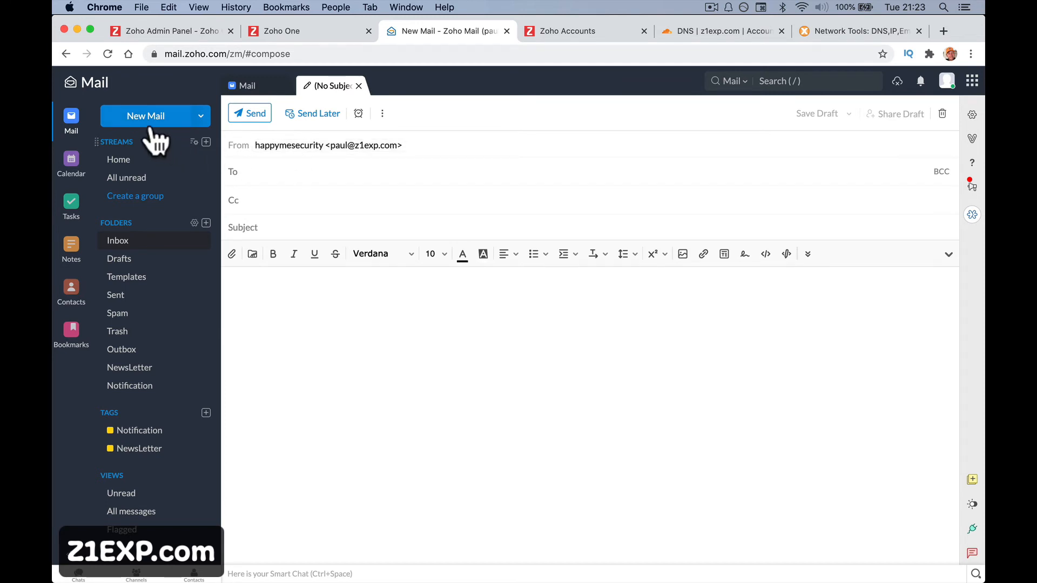
{"action": "left_click", "coordinate": [359, 86]}
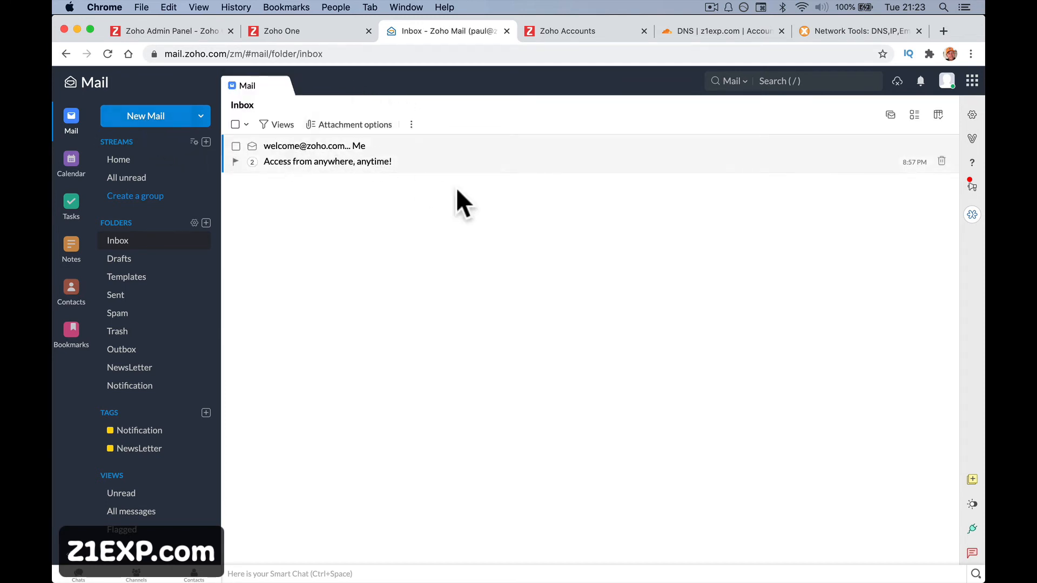
{"action": "left_click", "coordinate": [972, 115]}
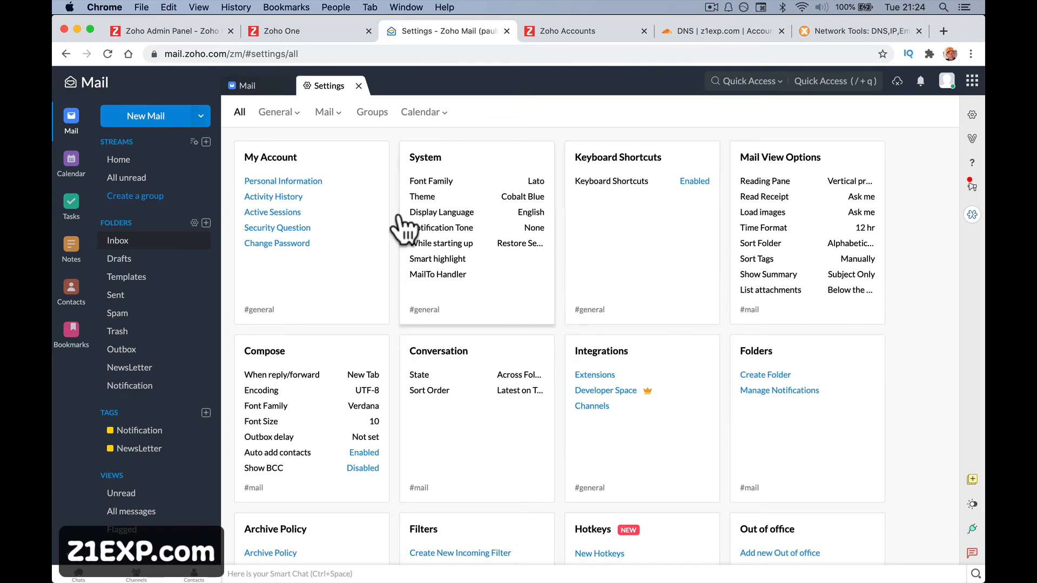
{"action": "left_click", "coordinate": [316, 181]}
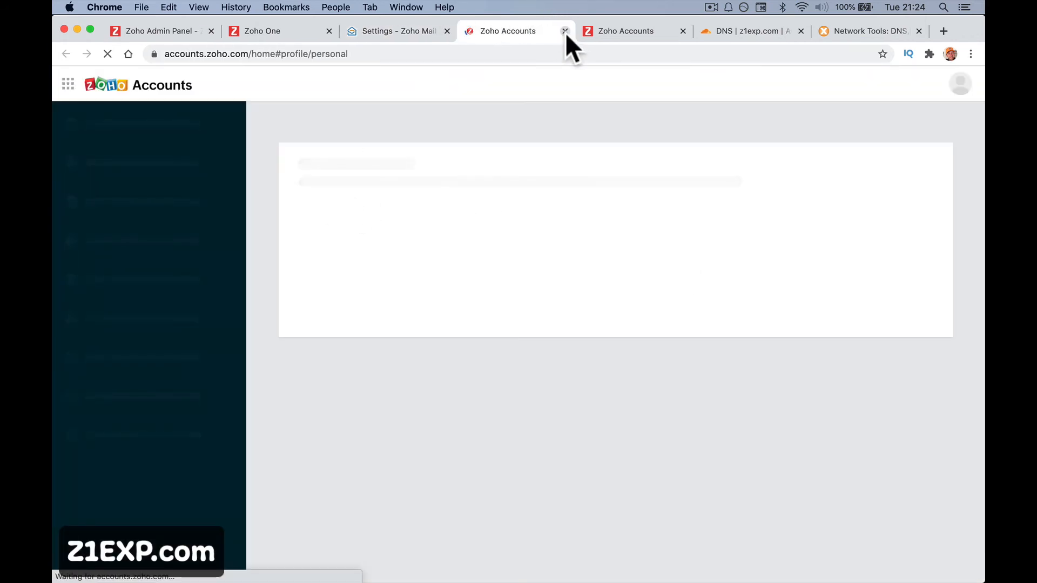
{"action": "left_click", "coordinate": [565, 31]}
{"action": "scroll", "coordinate": [334, 313], "scroll_direction": "down", "scroll_amount": 3}
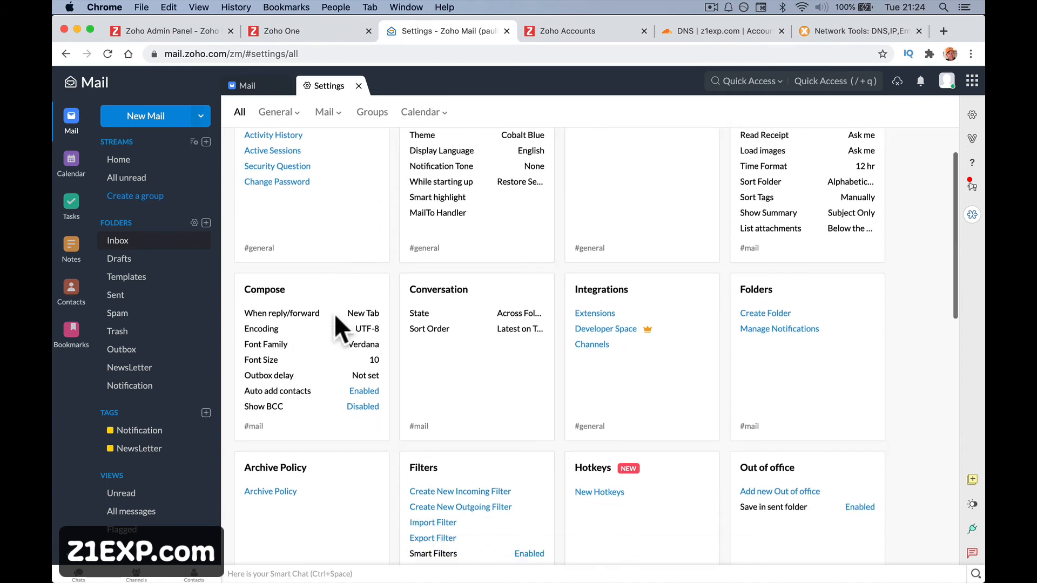
{"action": "scroll", "coordinate": [334, 313], "scroll_direction": "down", "scroll_amount": 3}
{"action": "scroll", "coordinate": [332, 356], "scroll_direction": "down", "scroll_amount": 2}
{"action": "scroll", "coordinate": [337, 381], "scroll_direction": "down", "scroll_amount": 2}
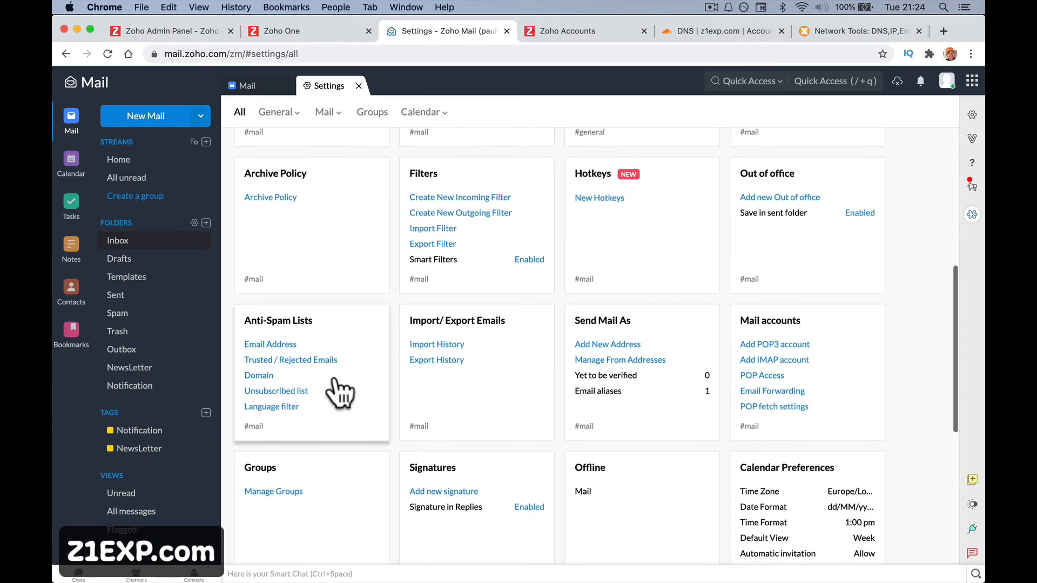
{"action": "scroll", "coordinate": [339, 390], "scroll_direction": "down", "scroll_amount": 1}
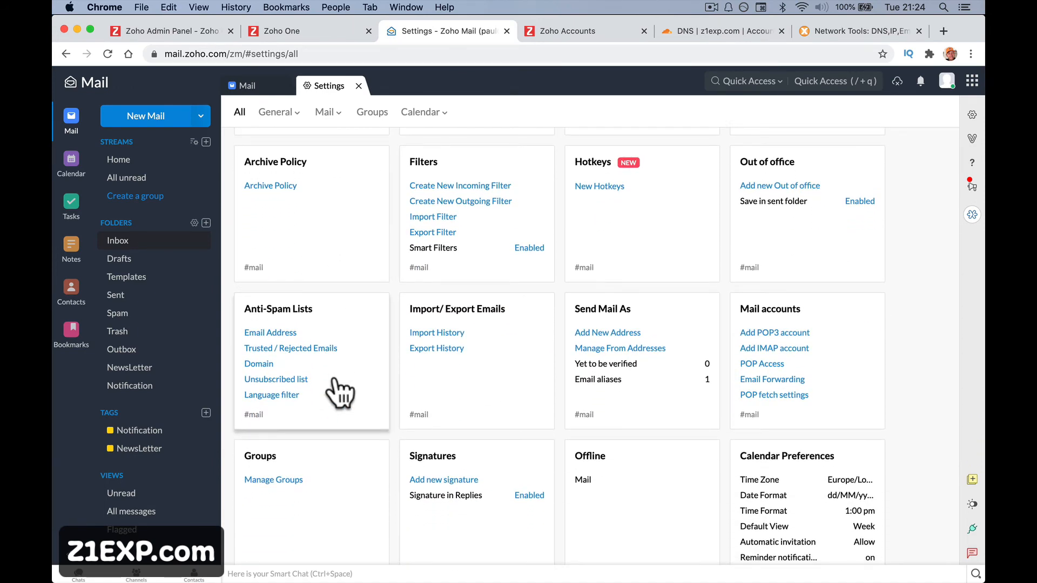
{"action": "left_click", "coordinate": [609, 348]}
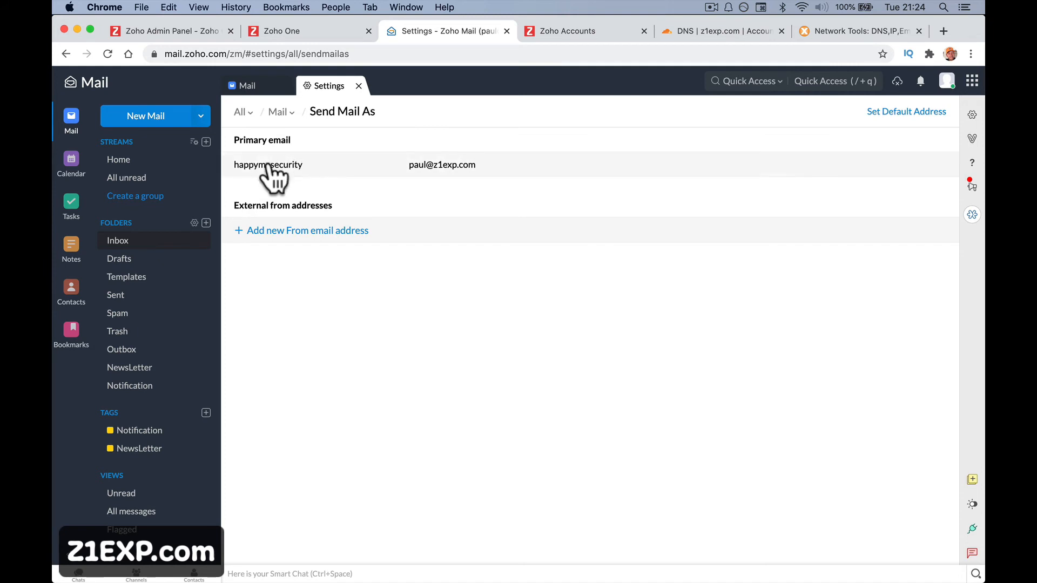
{"action": "left_click", "coordinate": [280, 164]}
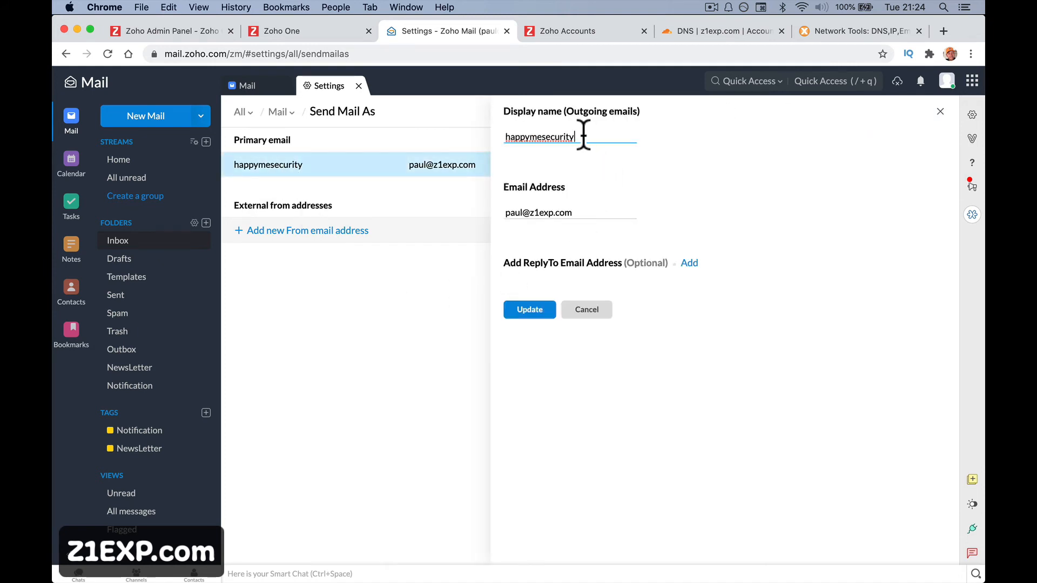
{"action": "double_click", "coordinate": [584, 136]}
{"action": "type", "text": "Paul Ni"}
{"action": "type", "text": "cholson"}
{"action": "left_click", "coordinate": [526, 309]}
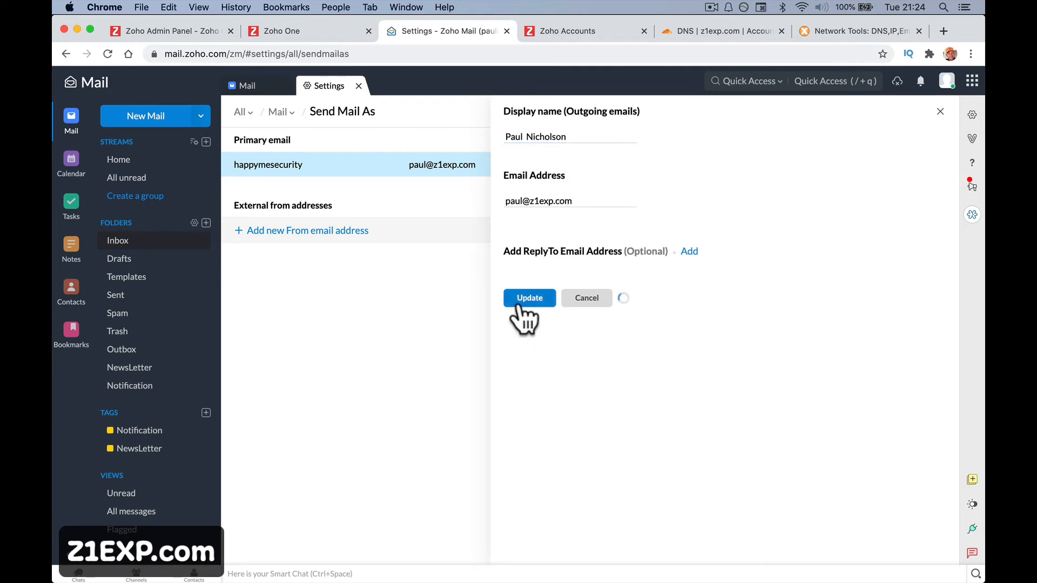
{"action": "left_click", "coordinate": [358, 86]}
Send a 'Test 21:24' email asking whether it worked to paul's external contact
{"action": "left_click", "coordinate": [162, 115]}
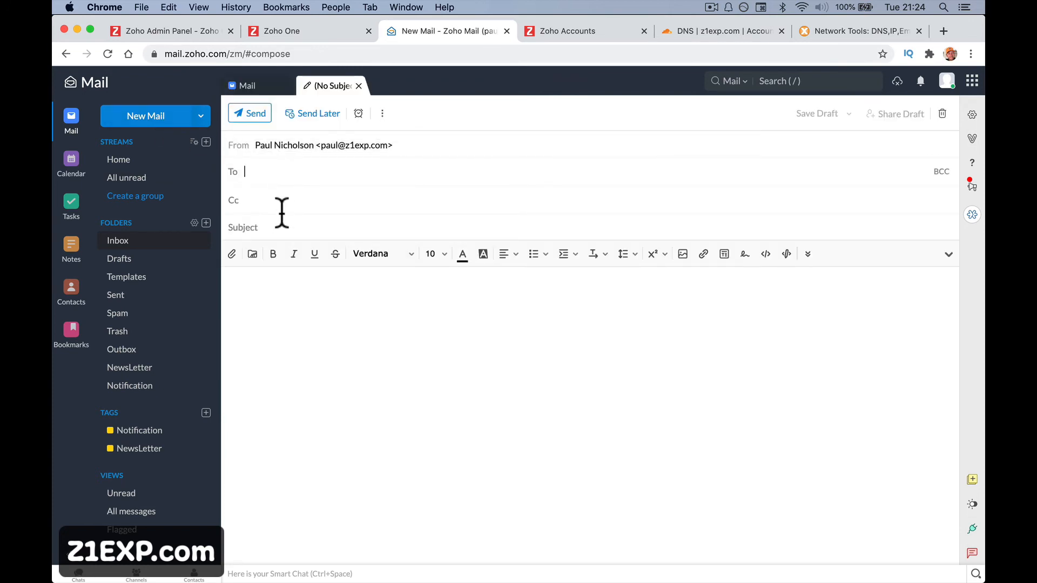
{"action": "left_click", "coordinate": [286, 225]}
{"action": "type", "text": "Test Did This Work"}
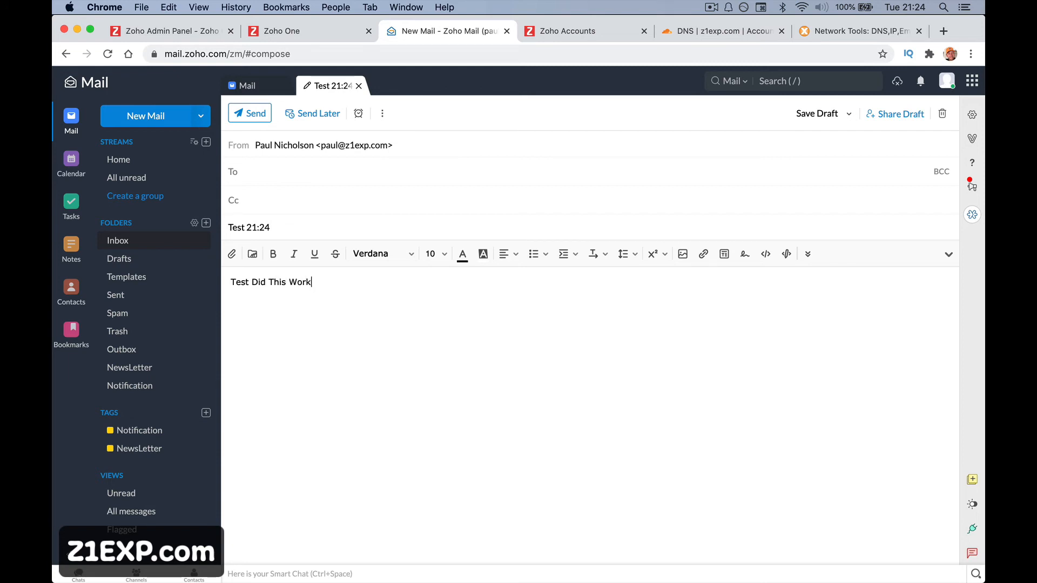
{"action": "type", "text": "?"}
{"action": "left_click", "coordinate": [249, 113]}
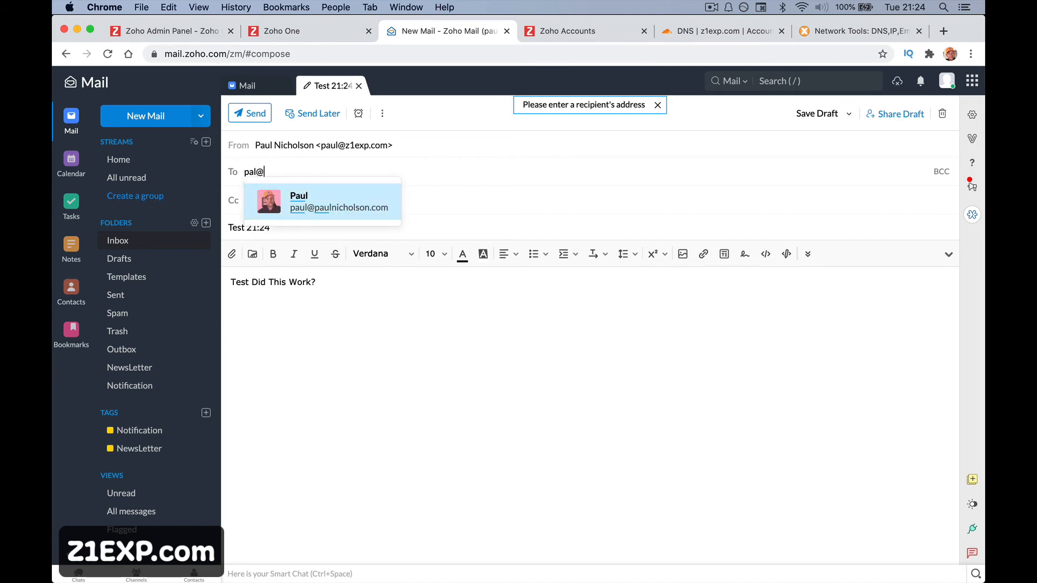
{"action": "type", "text": "l"}
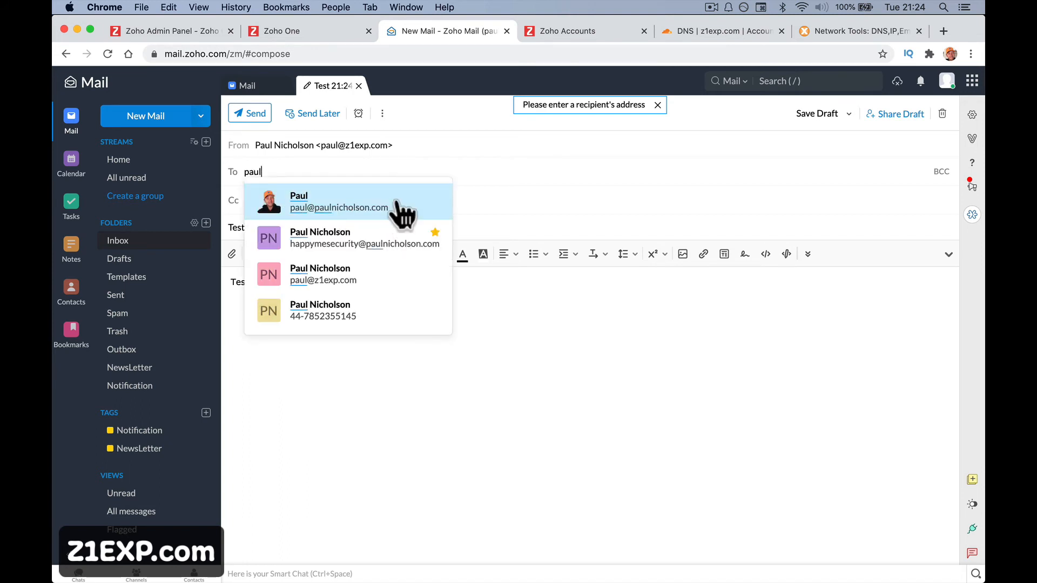
{"action": "left_click", "coordinate": [396, 207]}
{"action": "left_click", "coordinate": [250, 114]}
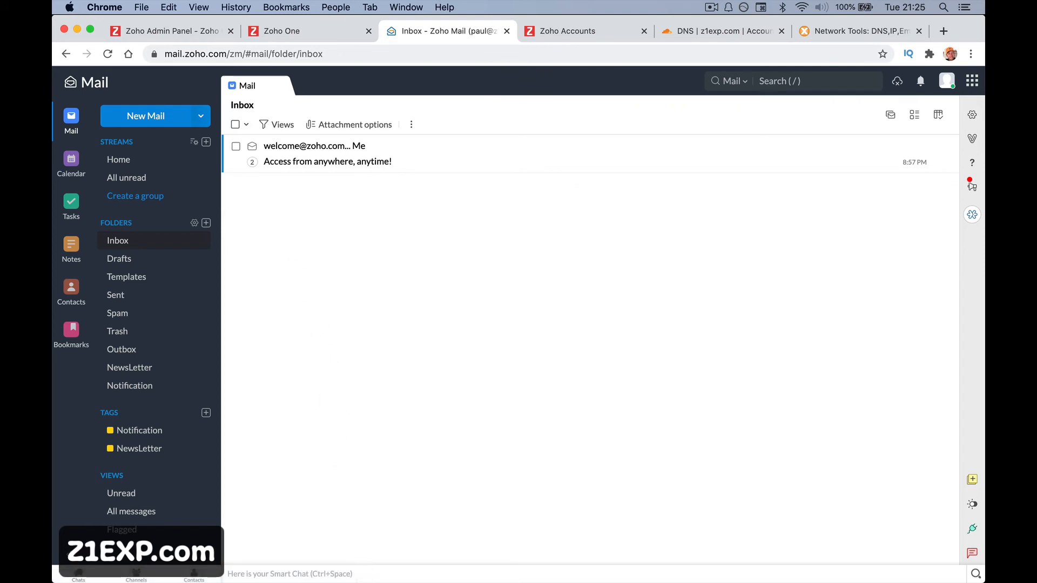
{"action": "mouse_move", "coordinate": [340, 571]}
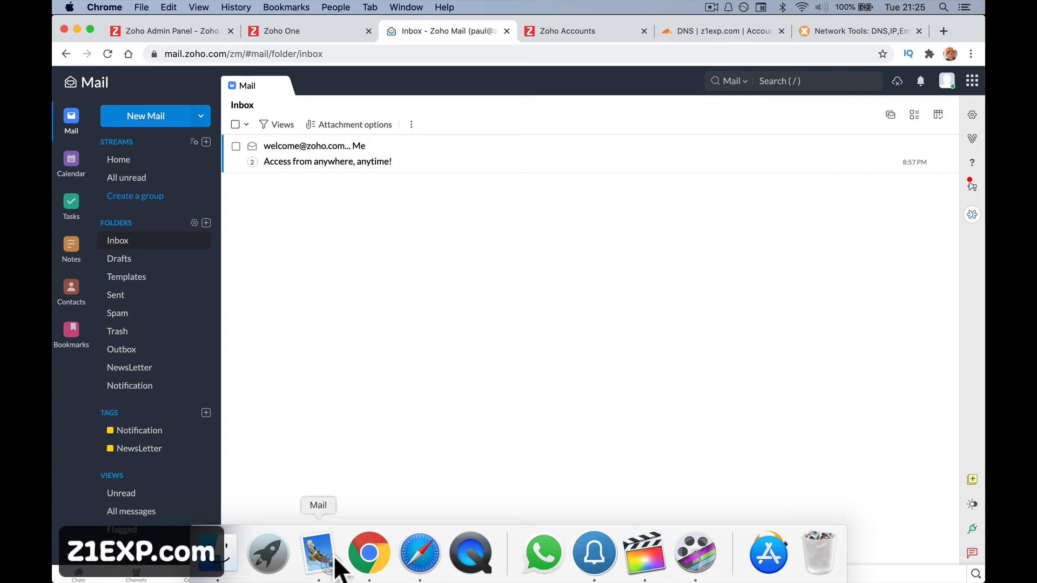
In Apple Mail, reply 'Yeah all good 21:25' to the Test 21:24 email and send it
{"action": "left_click", "coordinate": [320, 554]}
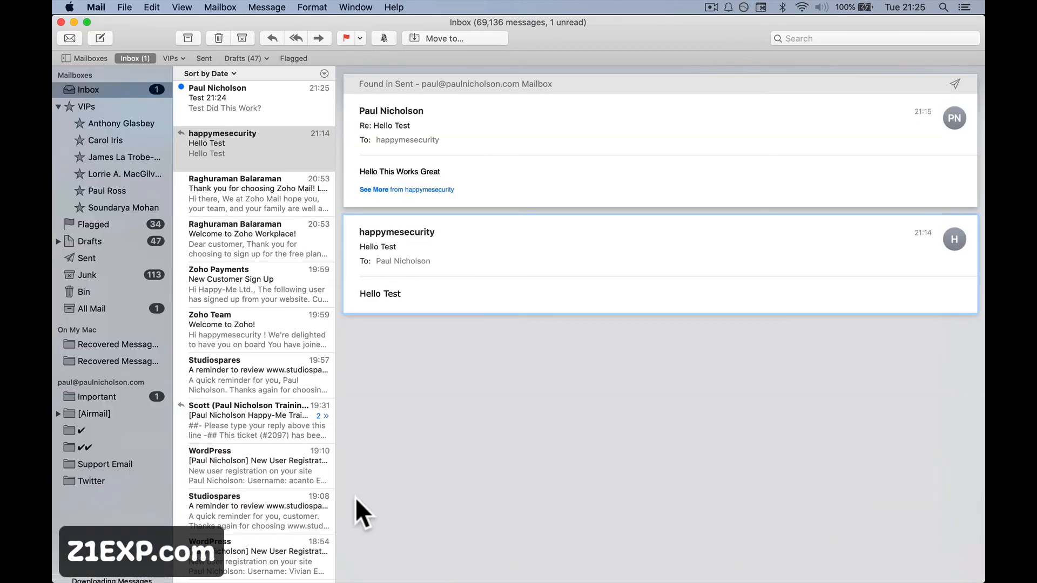
{"action": "left_click", "coordinate": [276, 100]}
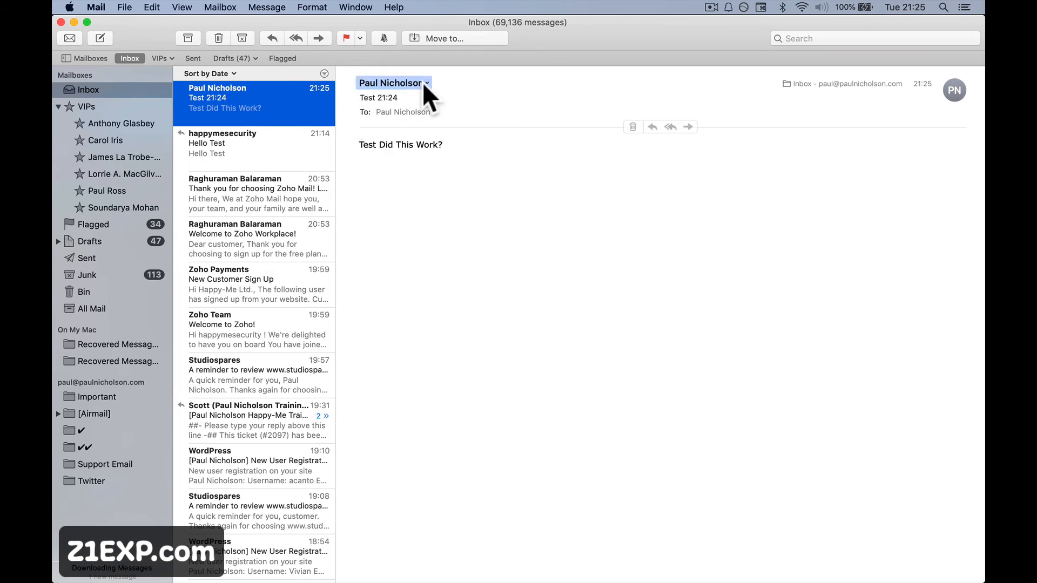
{"action": "left_click", "coordinate": [295, 39]}
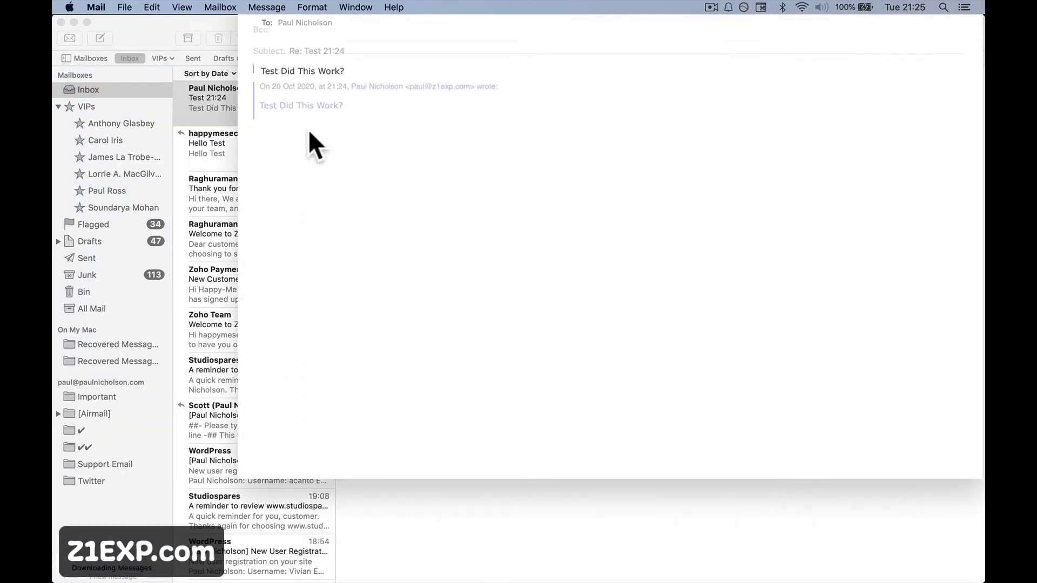
{"action": "type", "text": "Yeah all good 12"}
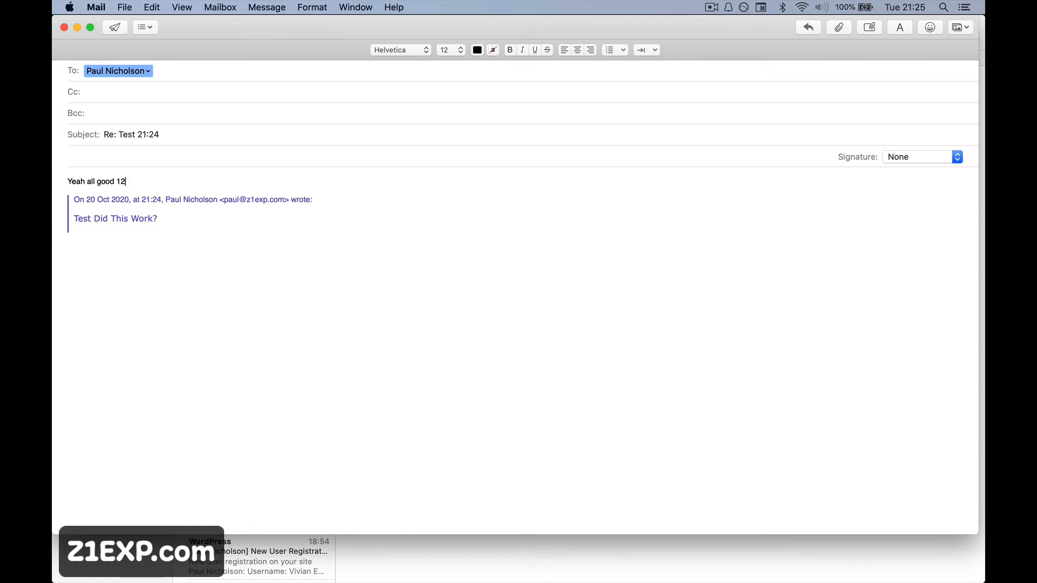
{"action": "type", "text": "5"}
{"action": "left_click", "coordinate": [116, 28]}
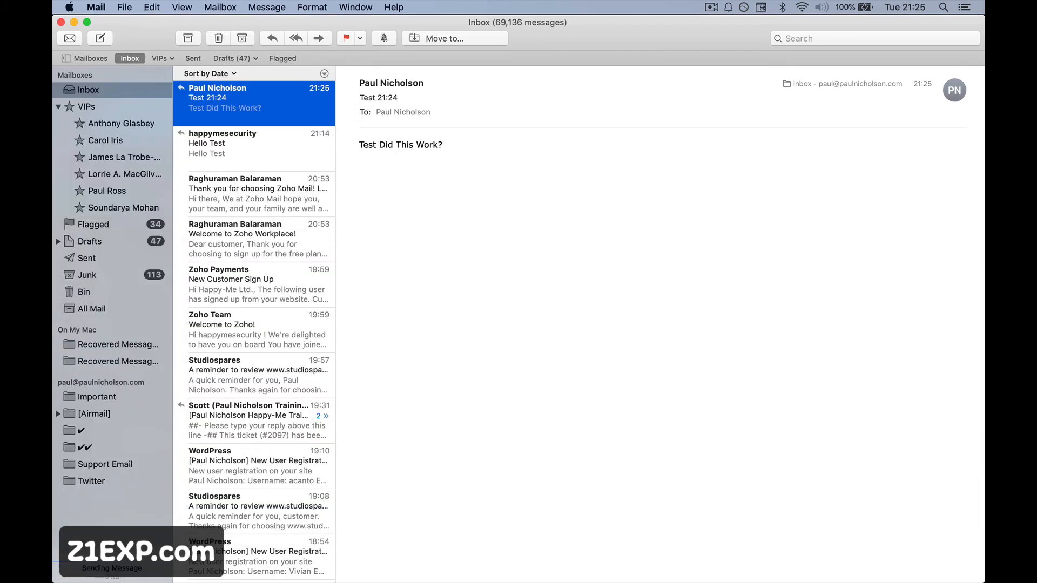
Enter the Zoho Mail control panel, dismiss the MX warning for good and list the domains
{"action": "left_click", "coordinate": [369, 553]}
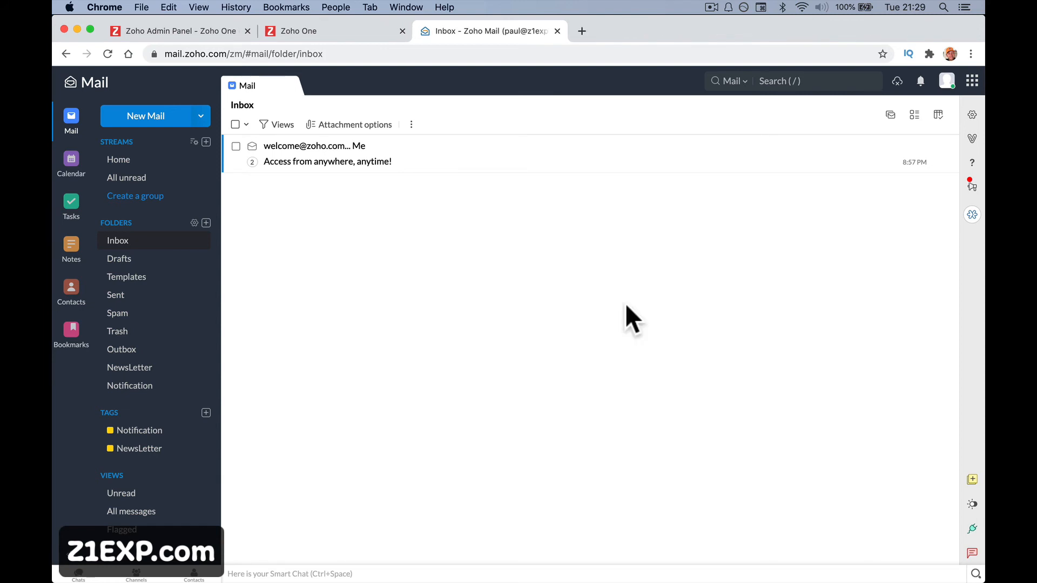
{"action": "left_click", "coordinate": [945, 81]}
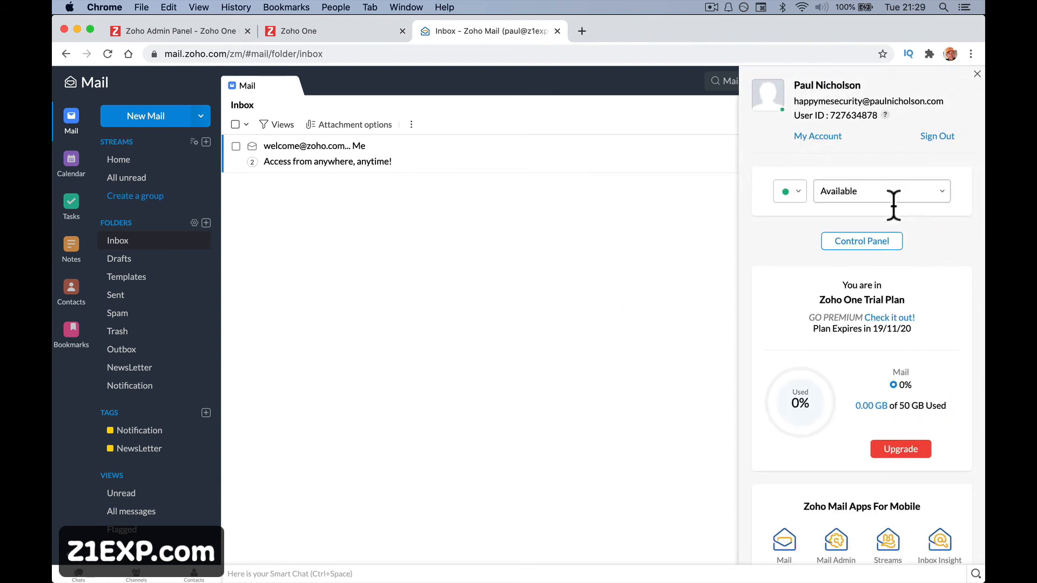
{"action": "left_click", "coordinate": [859, 241]}
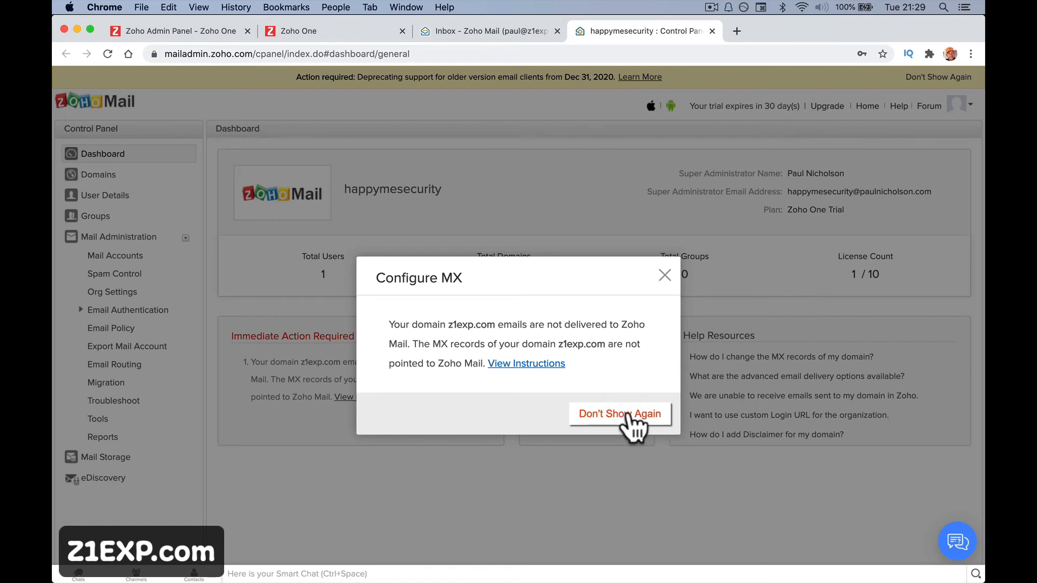
{"action": "left_click", "coordinate": [628, 413]}
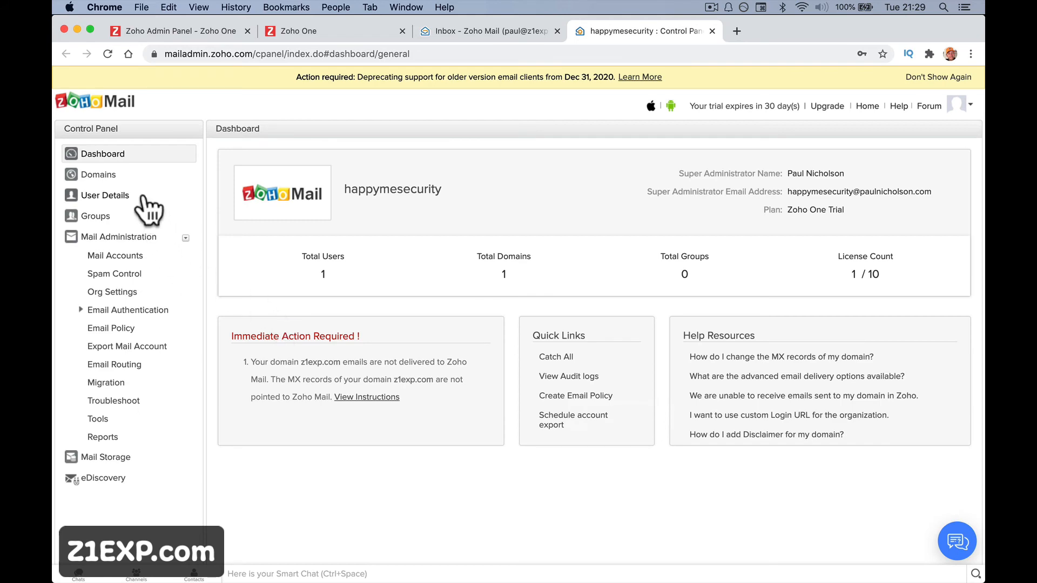
{"action": "left_click", "coordinate": [97, 174]}
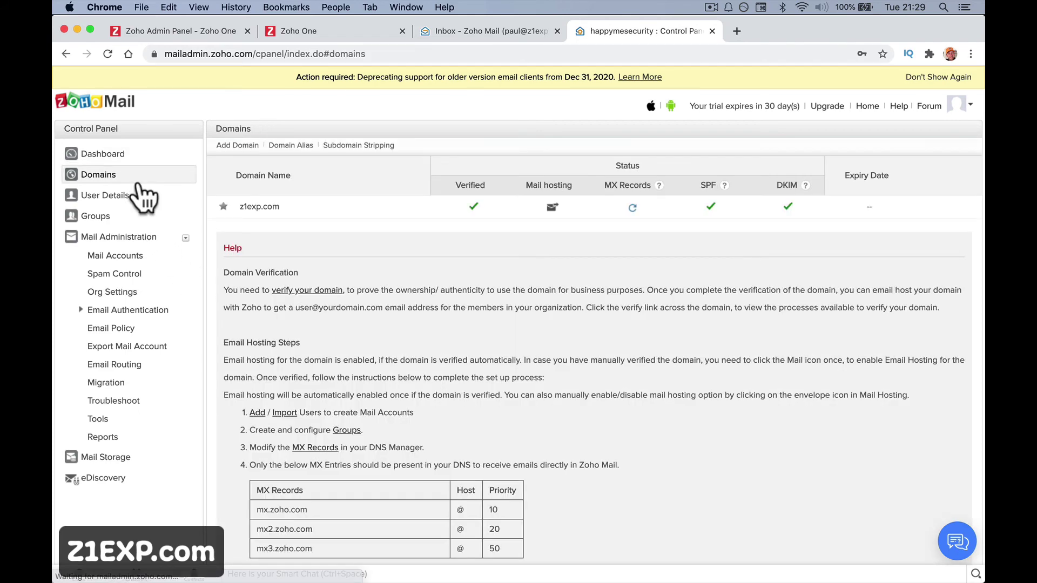
Disable mail hosting for z1exp.com, confirm, and reload the domains page
{"action": "left_click", "coordinate": [551, 208]}
{"action": "mouse_move", "coordinate": [259, 207]}
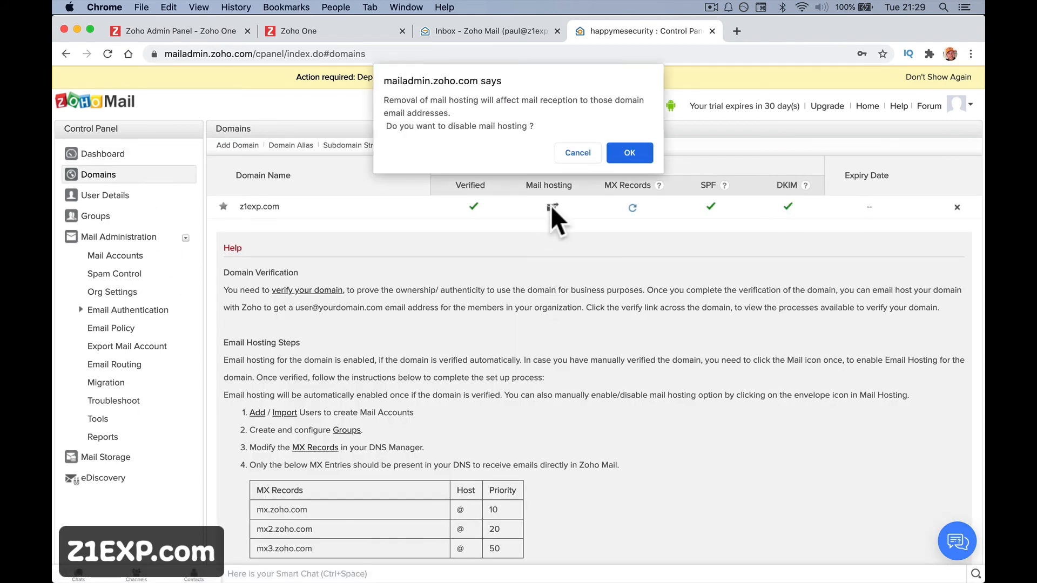
{"action": "left_click", "coordinate": [629, 152]}
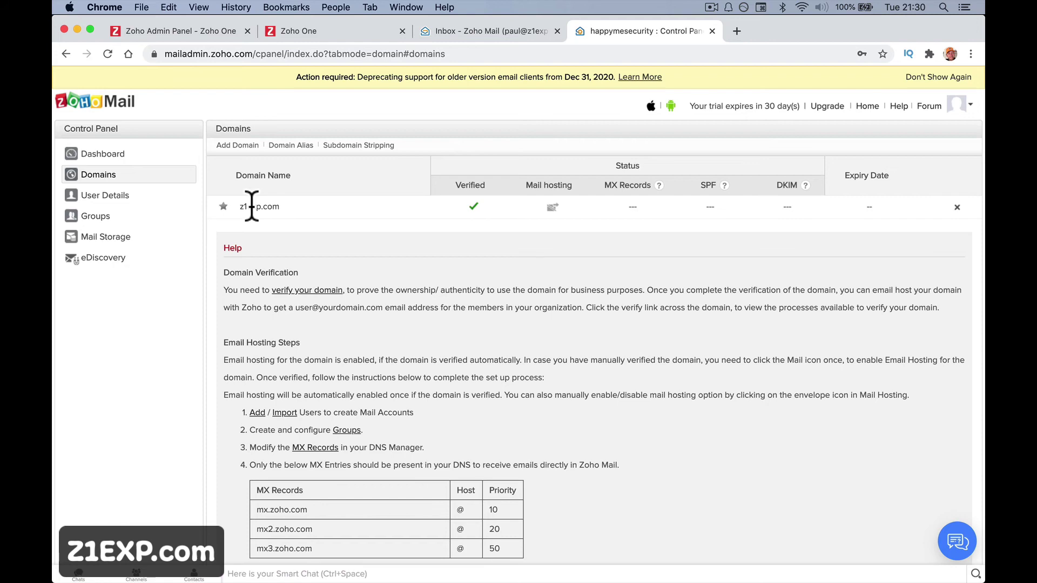
{"action": "left_click", "coordinate": [107, 54]}
{"action": "scroll", "coordinate": [486, 331], "scroll_direction": "down", "scroll_amount": 2}
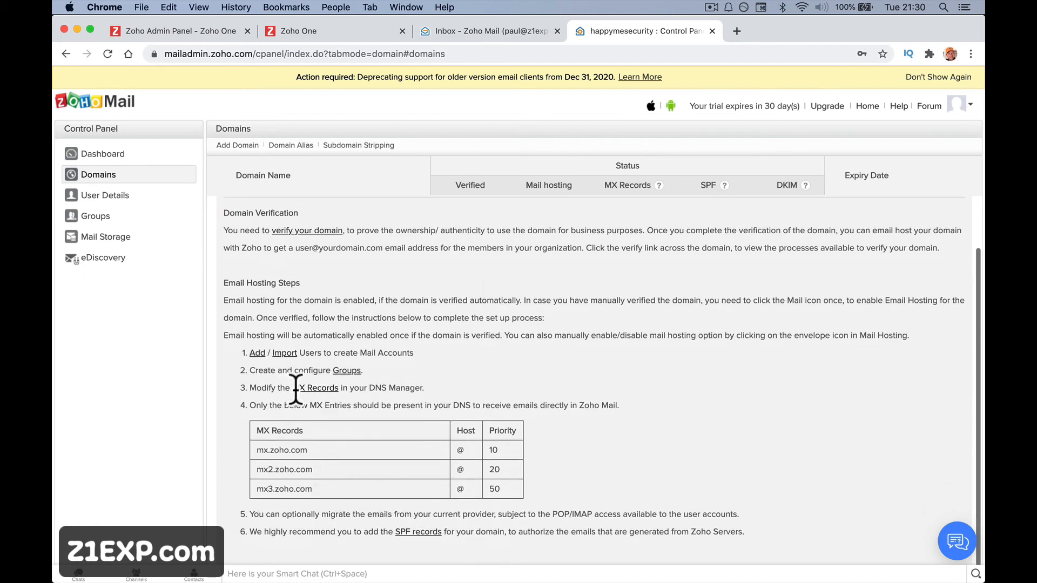
Check the MX records help page, close it and start a new browser tab
{"action": "left_click", "coordinate": [315, 389]}
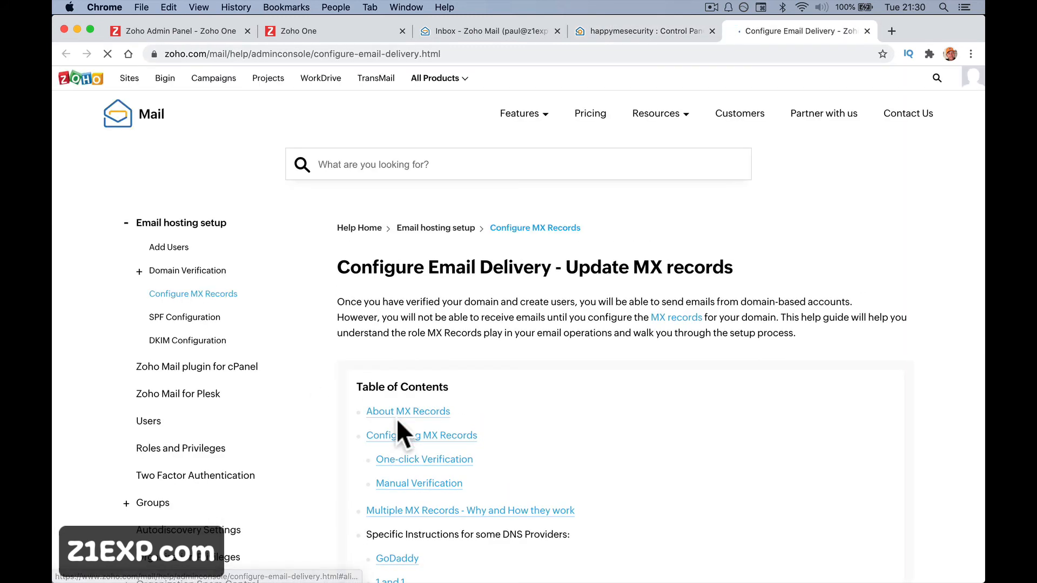
{"action": "scroll", "coordinate": [445, 473], "scroll_direction": "down", "scroll_amount": 2}
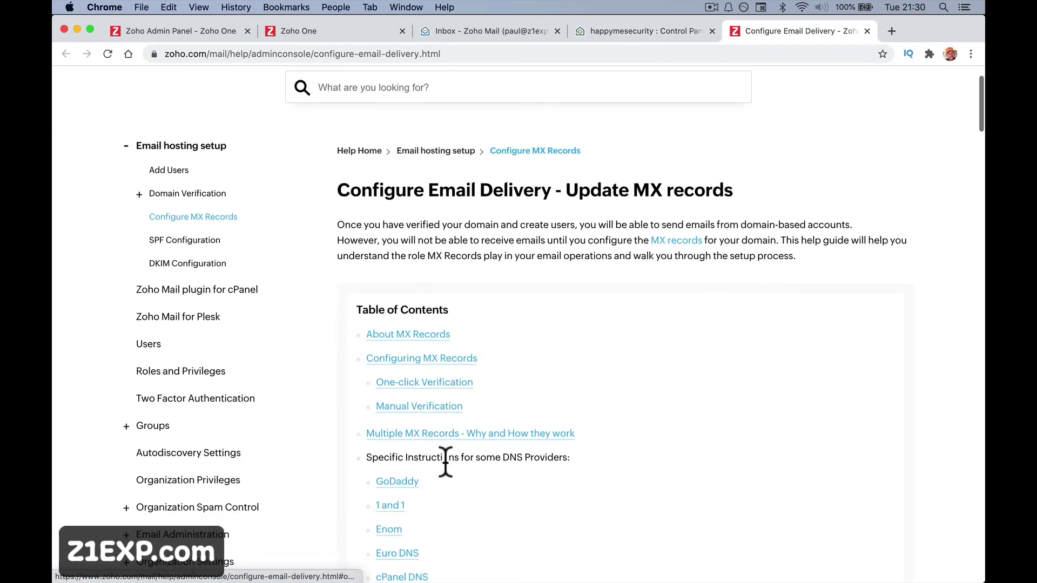
{"action": "left_click", "coordinate": [866, 31]}
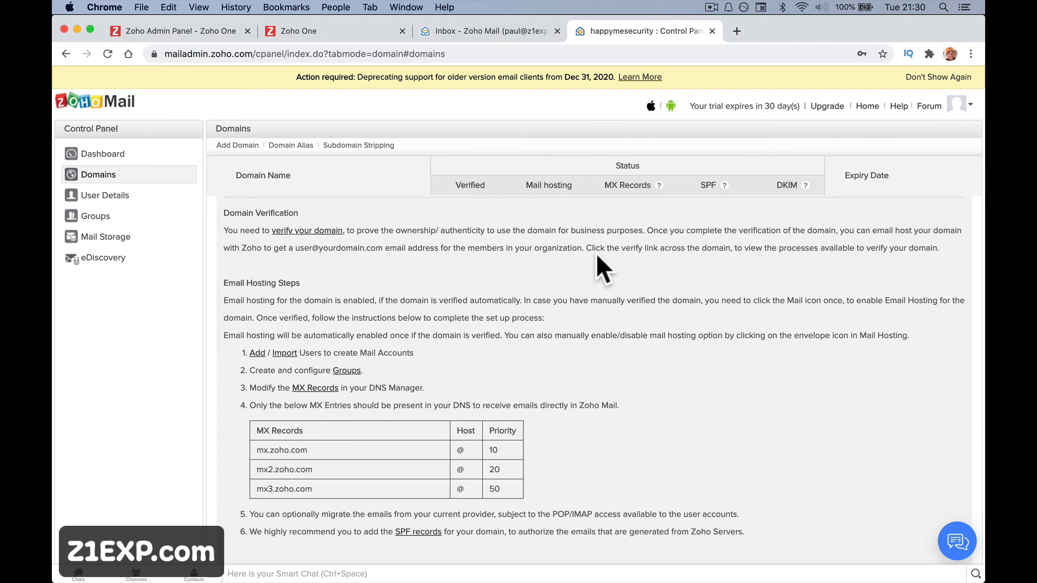
{"action": "scroll", "coordinate": [595, 254], "scroll_direction": "up", "scroll_amount": 2}
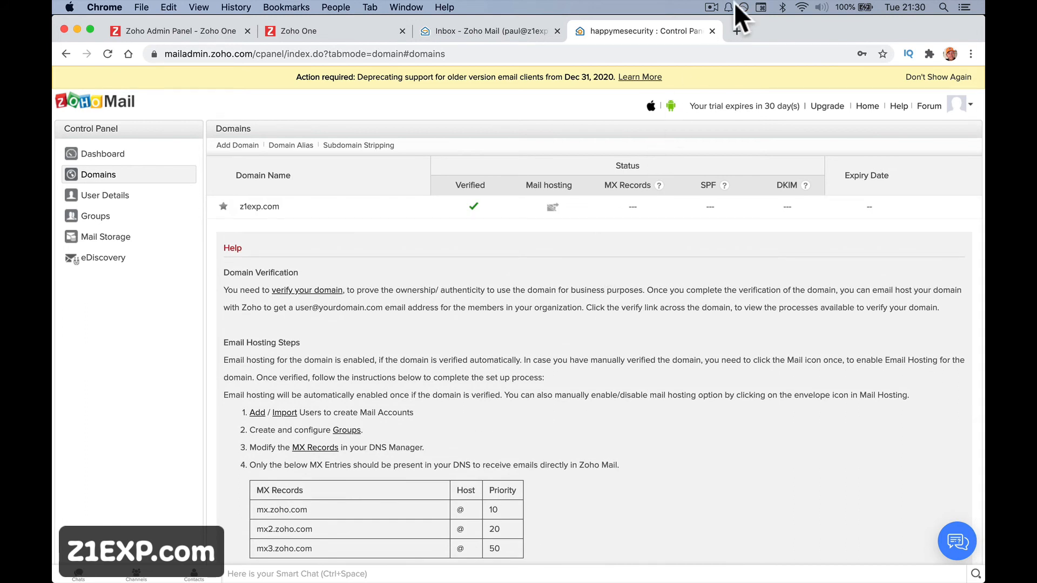
{"action": "left_click", "coordinate": [735, 31]}
{"action": "type", "text": "m"}
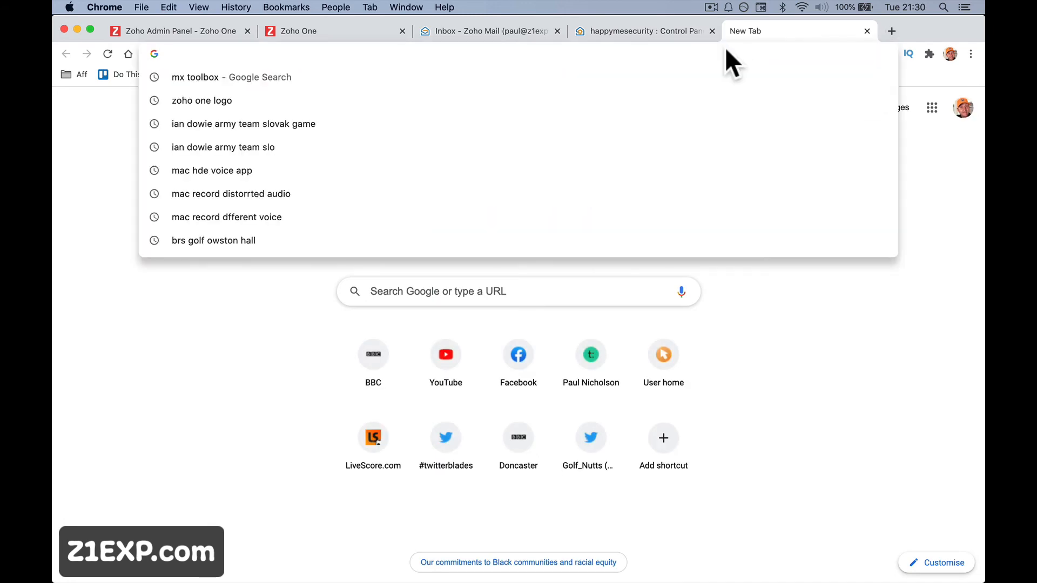
{"action": "type", "text": "x"}
Look up z1exp.com on MxToolbox MX Lookup, then return to the Zoho domains control panel
{"action": "key", "text": "Return"}
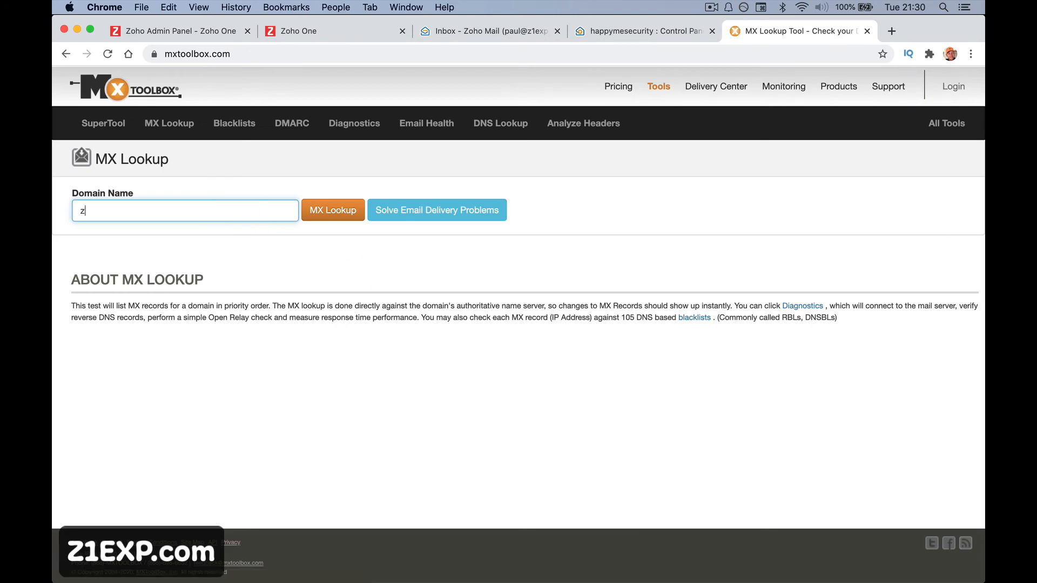
{"action": "type", "text": "com"}
{"action": "key", "text": "Return"}
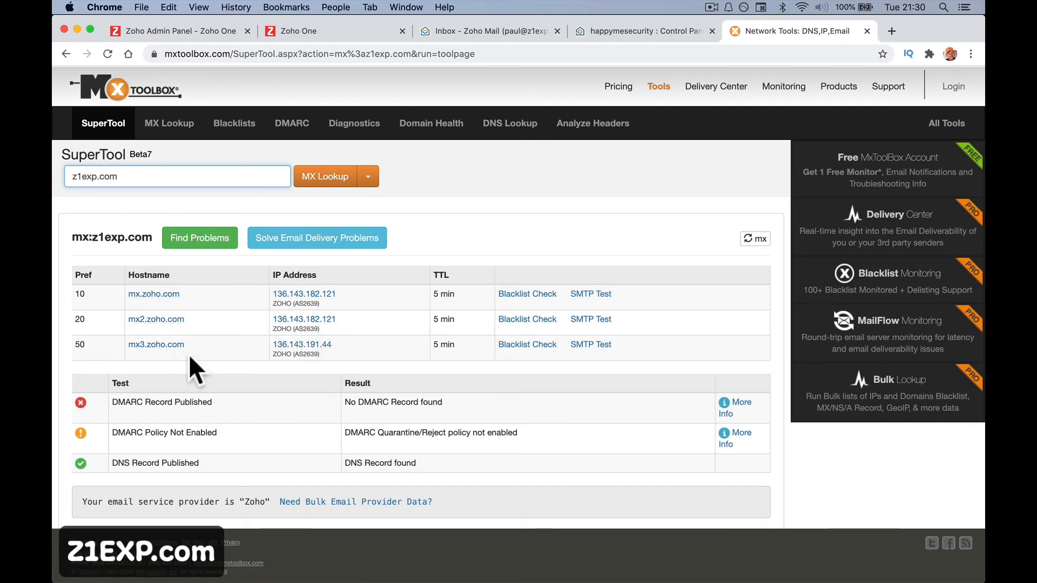
{"action": "left_click", "coordinate": [617, 29]}
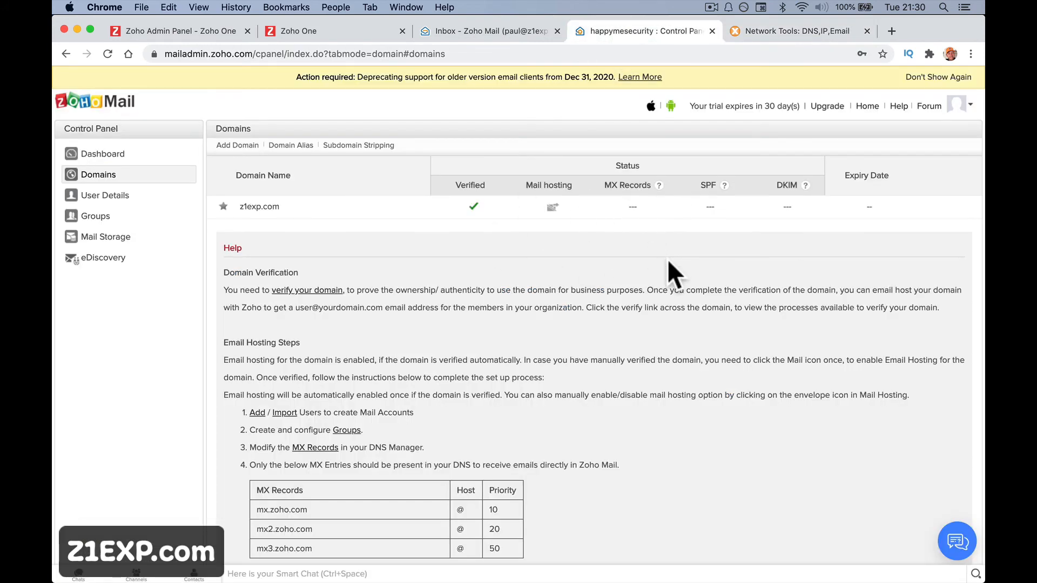
Re-enable mail hosting for z1exp.com and recheck its MX records status, consulting the verification help
{"action": "left_click", "coordinate": [312, 291]}
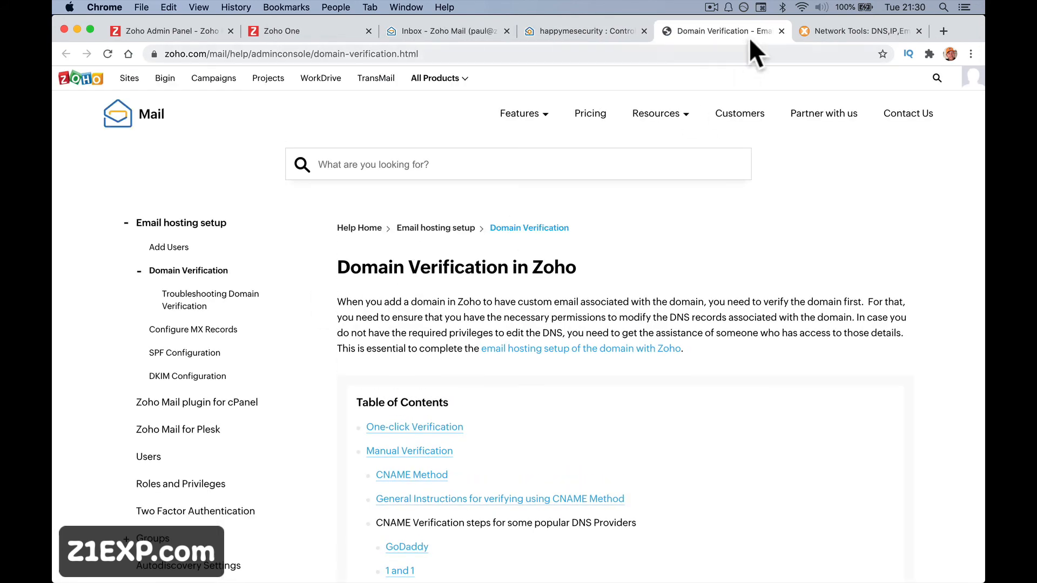
{"action": "left_click", "coordinate": [780, 30]}
{"action": "scroll", "coordinate": [661, 264], "scroll_direction": "down", "scroll_amount": 2}
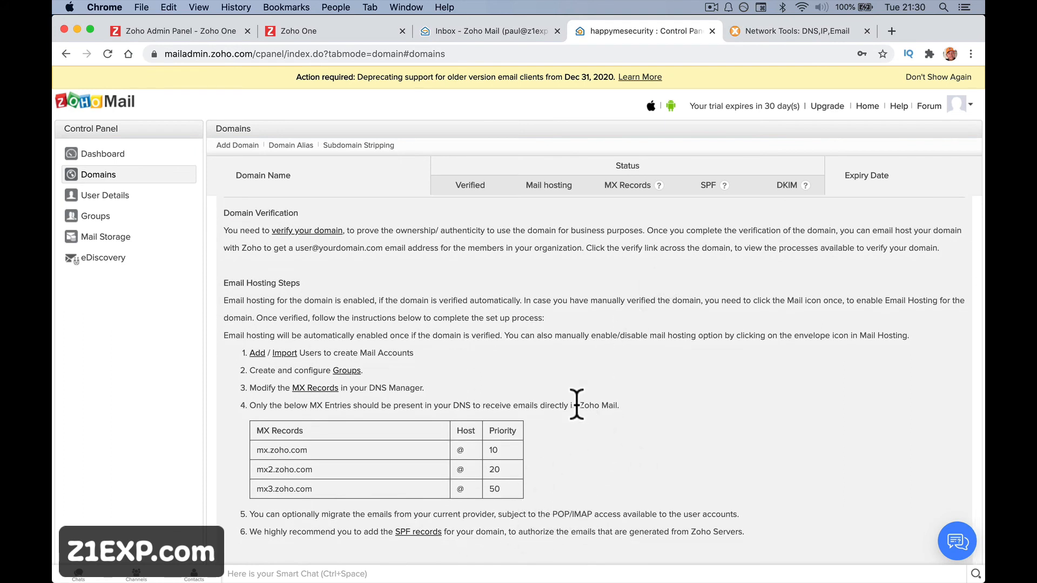
{"action": "scroll", "coordinate": [572, 339], "scroll_direction": "up", "scroll_amount": 2}
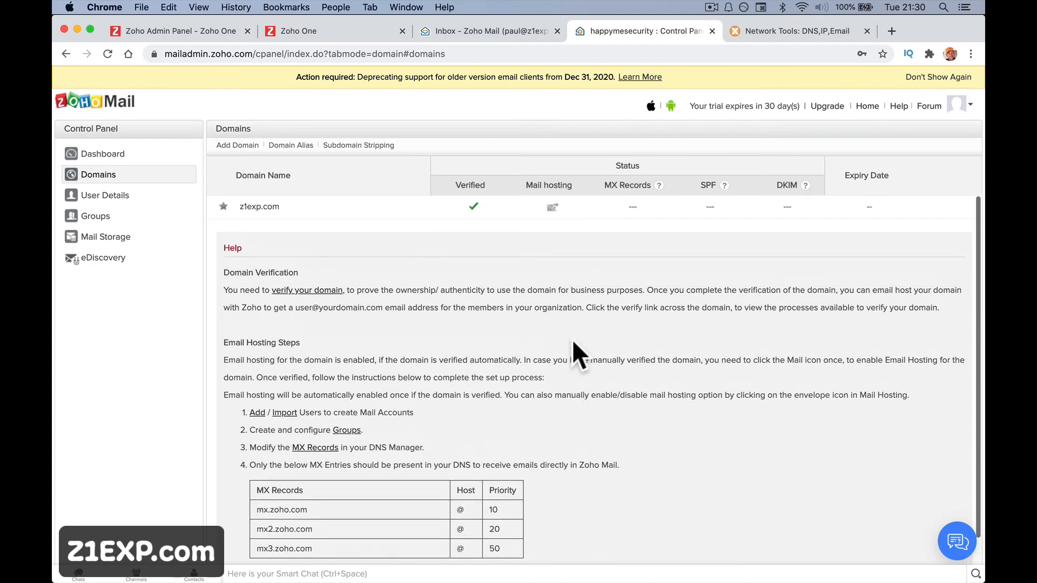
{"action": "left_click", "coordinate": [554, 209]}
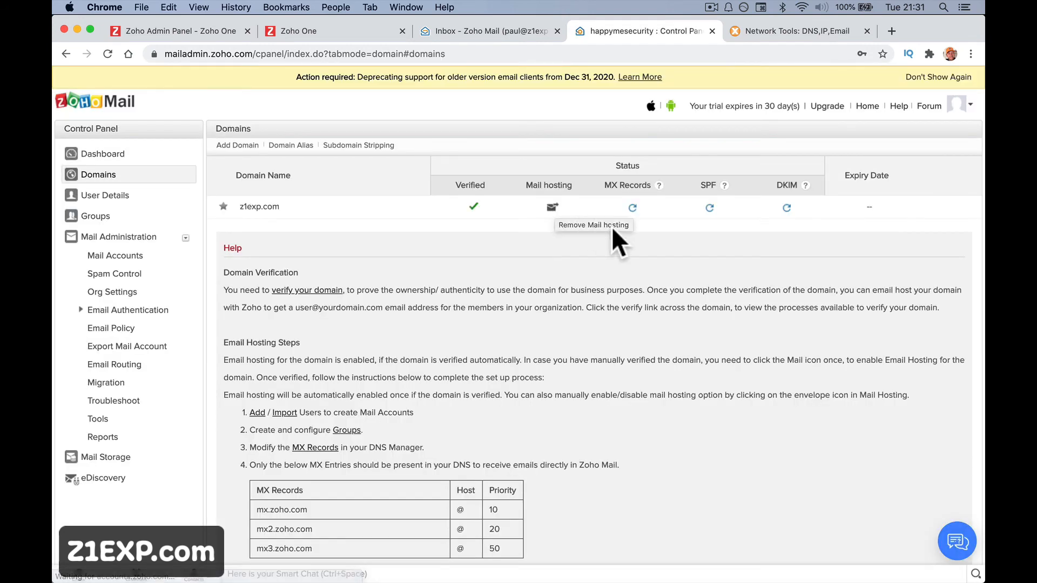
{"action": "left_click", "coordinate": [632, 209]}
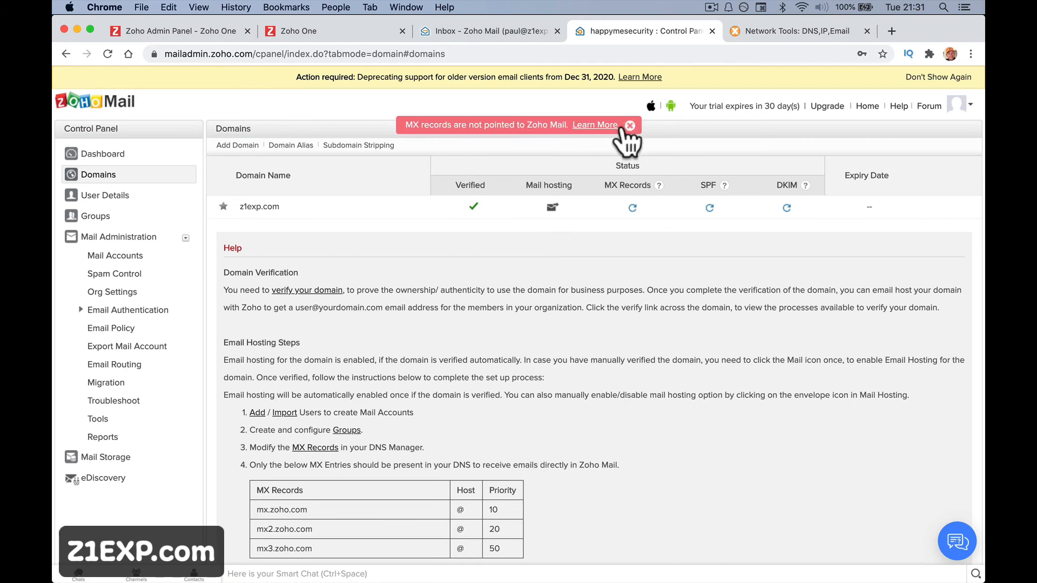
Review the MX-records-not-pointed help, then go to the DKIM settings for z1exp.com
{"action": "left_click", "coordinate": [599, 125]}
{"action": "scroll", "coordinate": [582, 230], "scroll_direction": "up", "scroll_amount": 2}
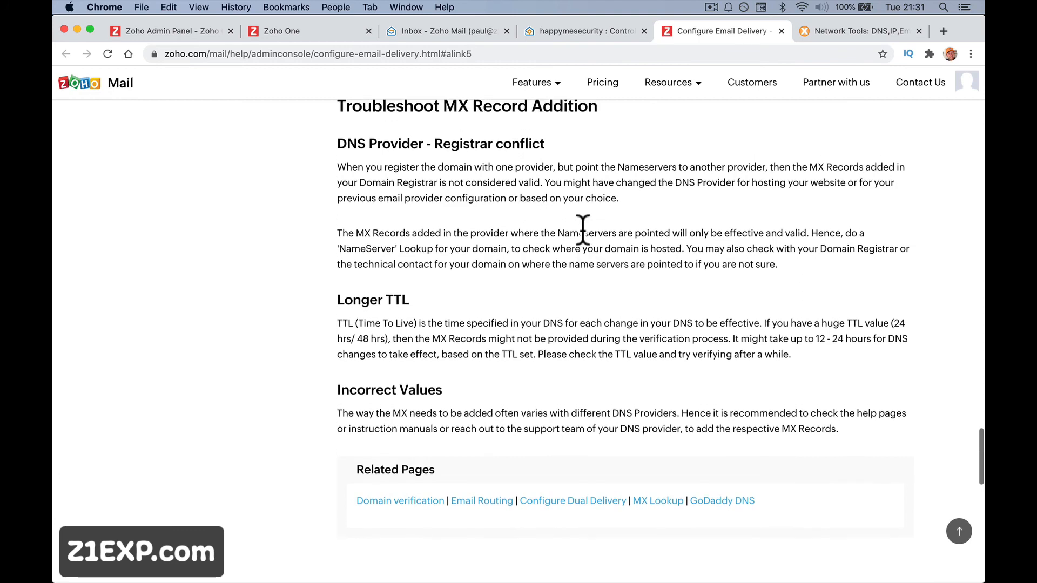
{"action": "left_click", "coordinate": [781, 31]}
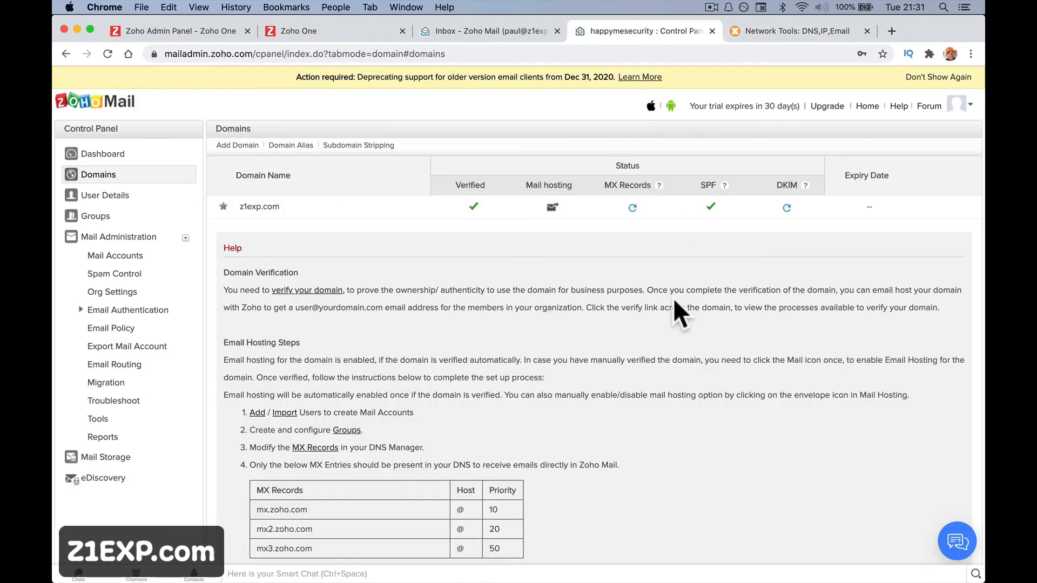
{"action": "left_click", "coordinate": [786, 207]}
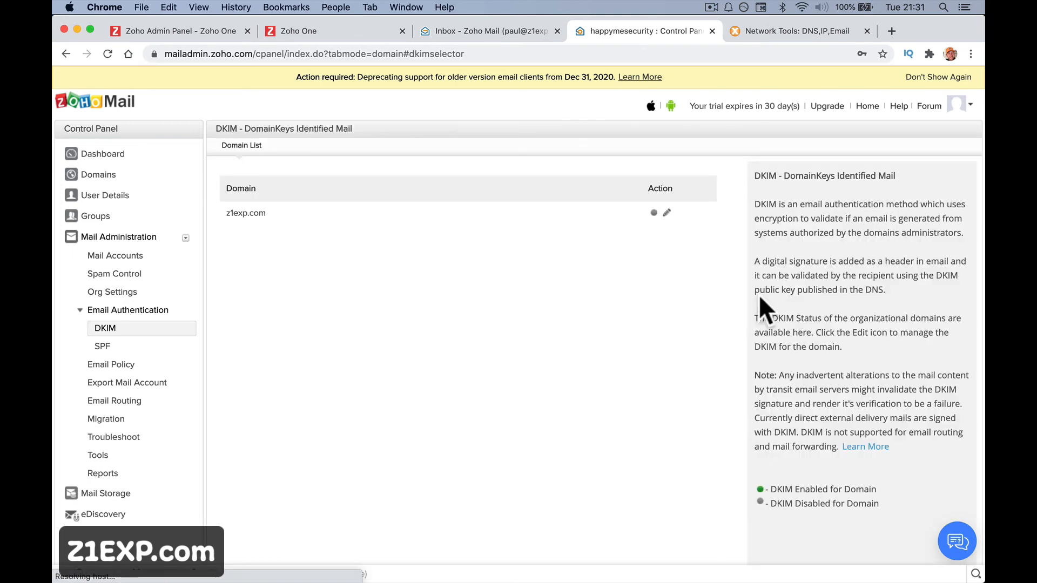
Begin adding a DKIM selector for z1exp.com, detour to the inbox, and return to the domains overview
{"action": "left_click", "coordinate": [666, 212]}
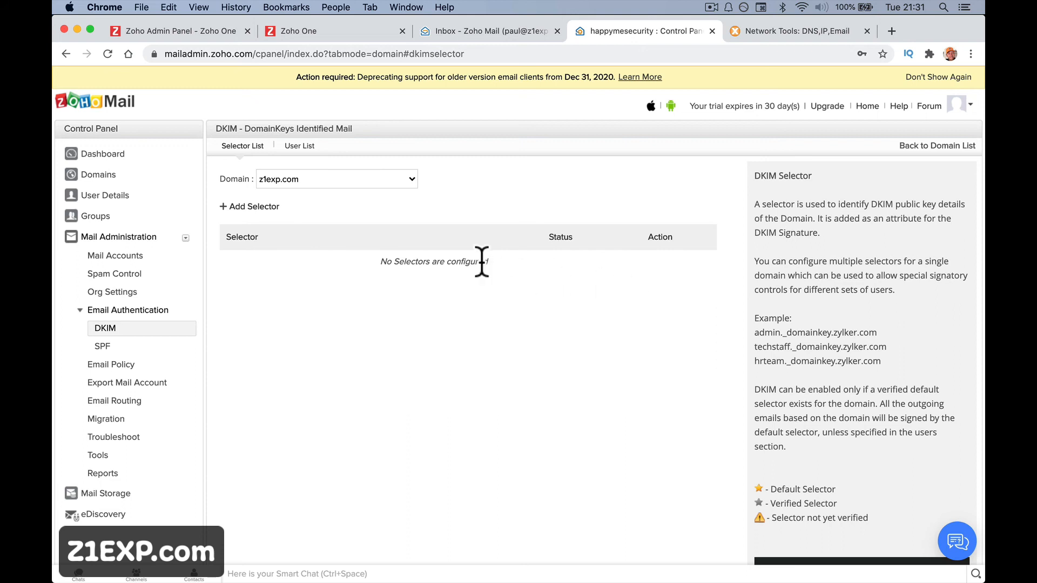
{"action": "left_click", "coordinate": [254, 206]}
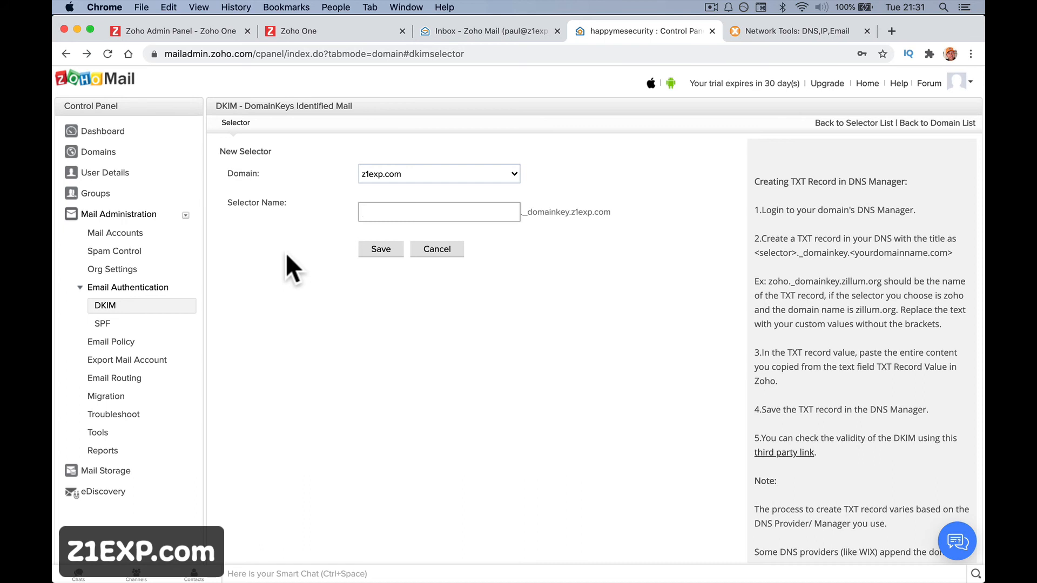
{"action": "left_click", "coordinate": [490, 32]}
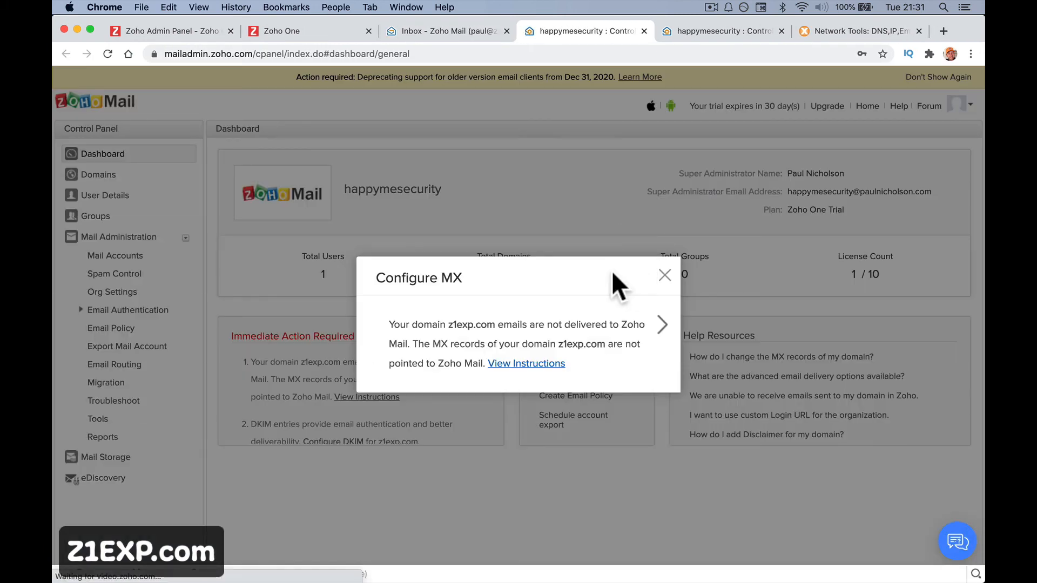
{"action": "left_click", "coordinate": [664, 276]}
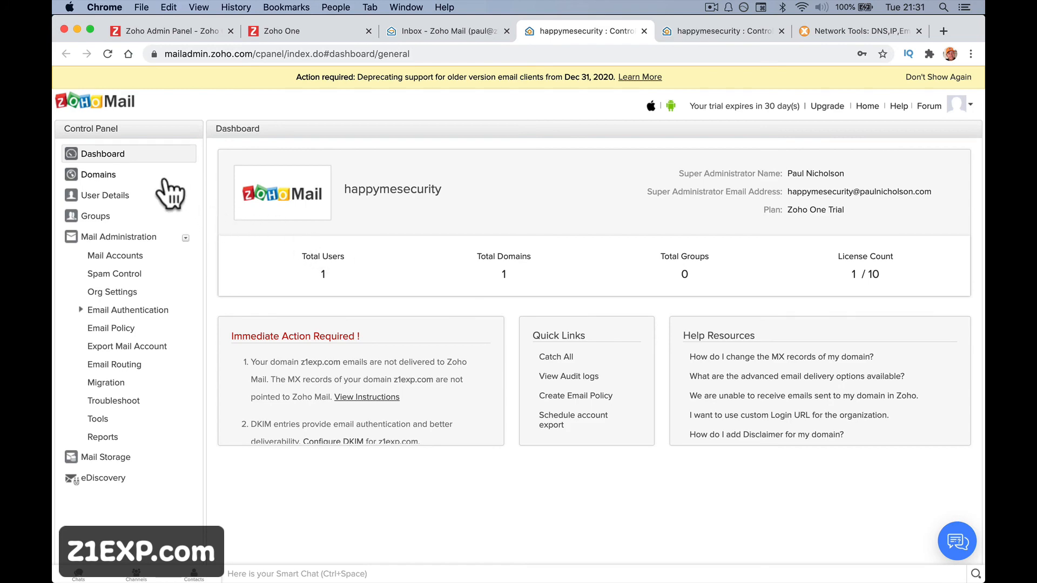
{"action": "left_click", "coordinate": [98, 174]}
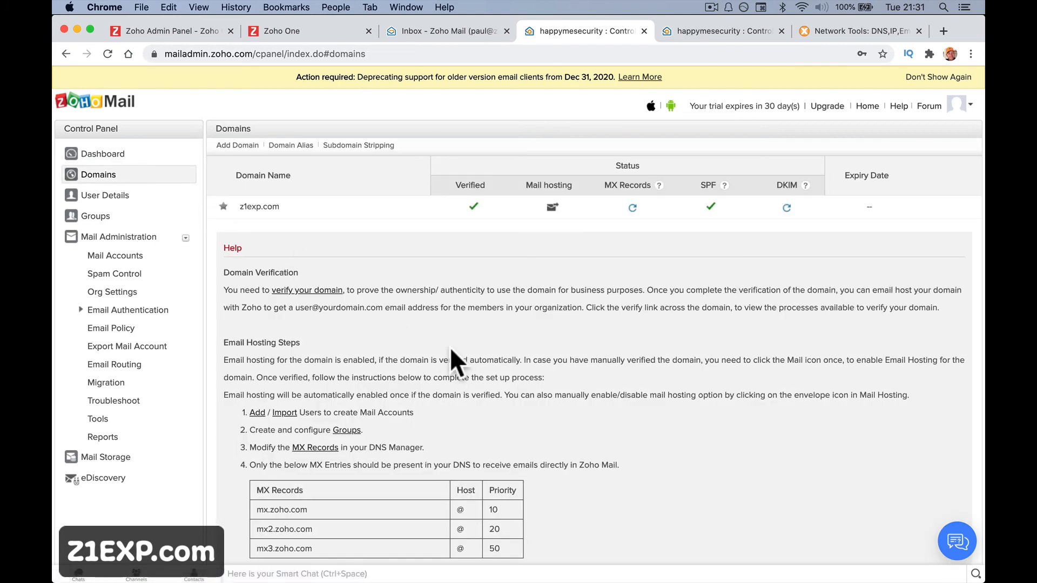
Reopen z1exp.com's DKIM settings, attempt to enable DKIM, and manage its selectors
{"action": "left_click", "coordinate": [786, 208]}
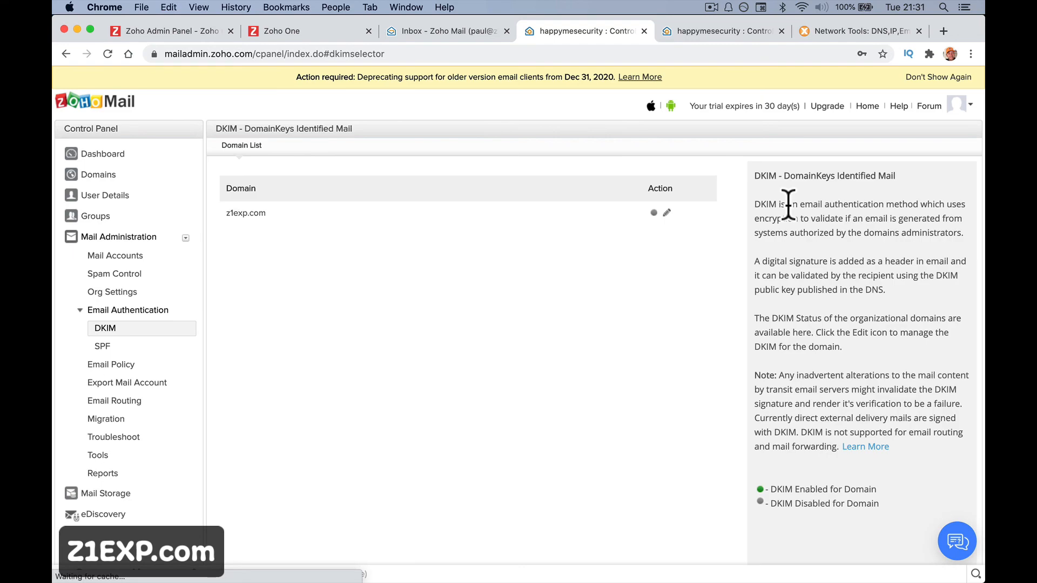
{"action": "key", "text": "super+Left"}
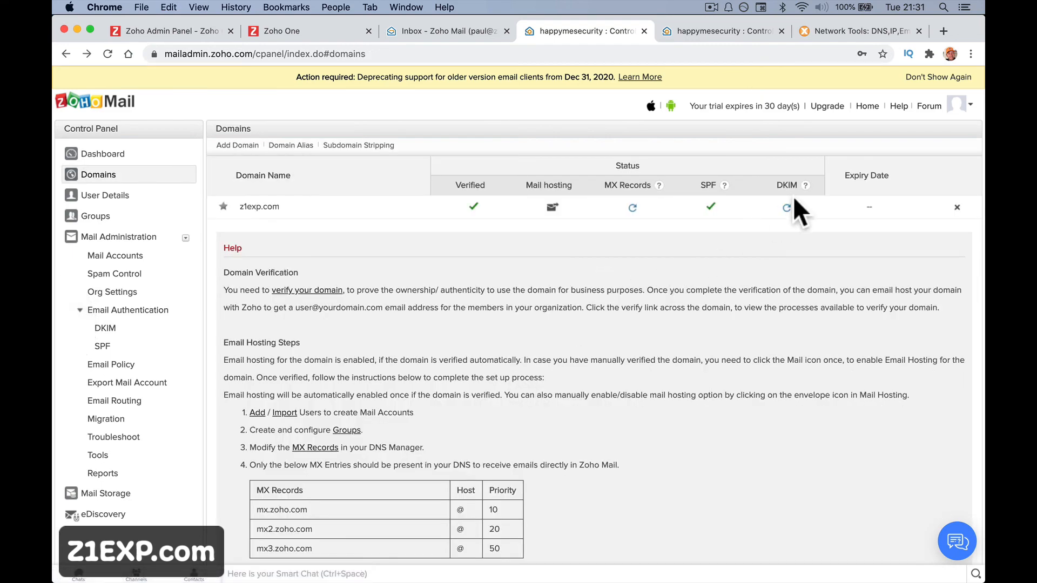
{"action": "left_click", "coordinate": [786, 209]}
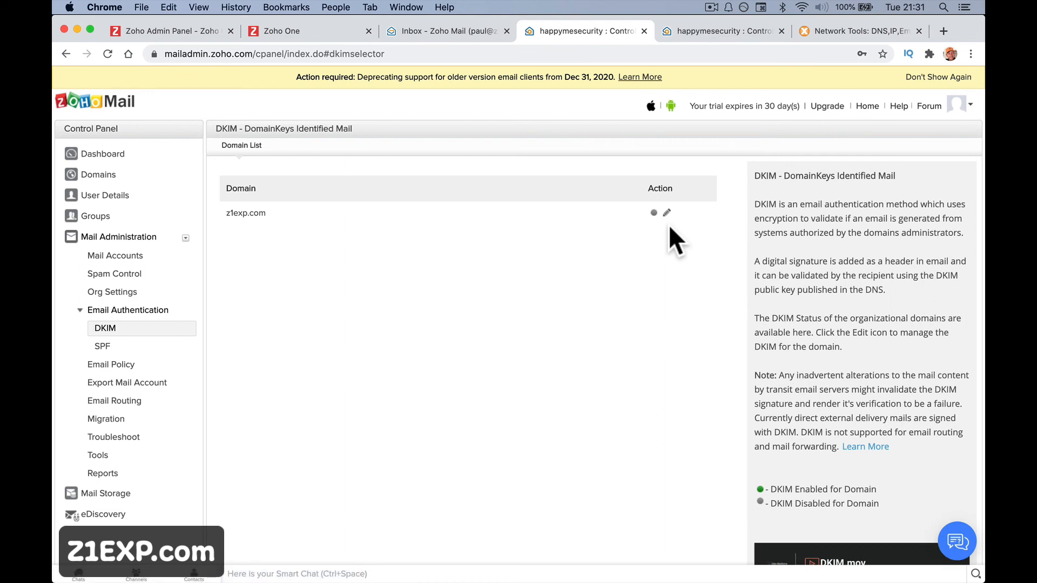
{"action": "left_click", "coordinate": [653, 214]}
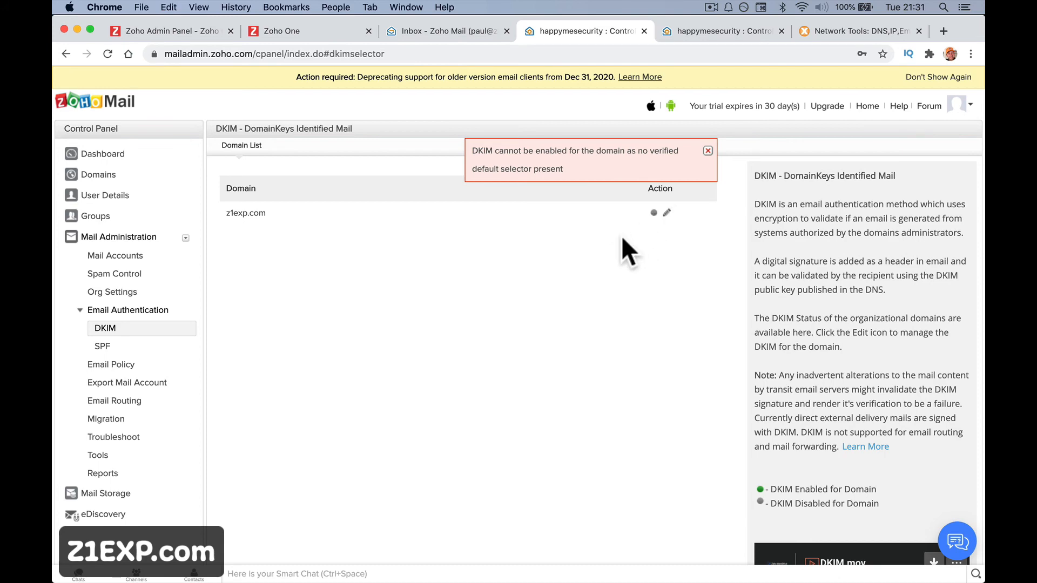
{"action": "left_click", "coordinate": [665, 212]}
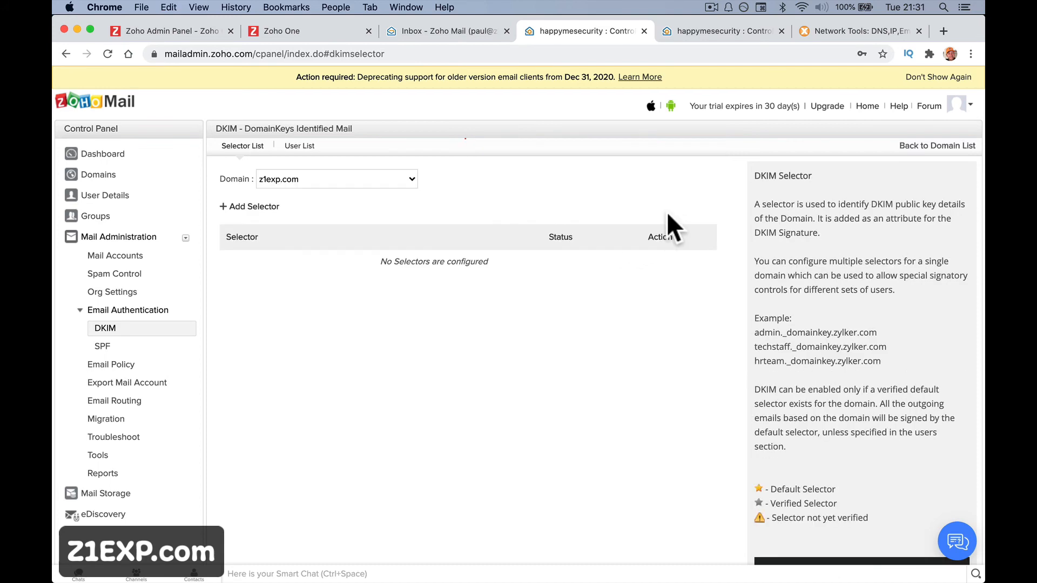
Create a DKIM selector named zoho, save it, and copy its generated TXT value
{"action": "left_click", "coordinate": [252, 206]}
{"action": "left_click", "coordinate": [371, 213]}
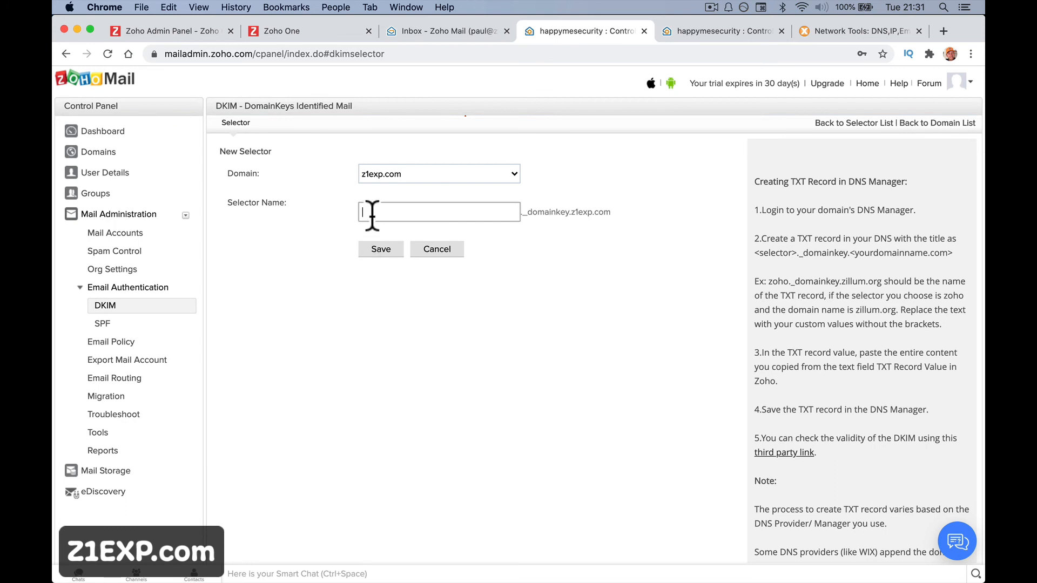
{"action": "type", "text": "zoho"}
{"action": "key", "text": "Return"}
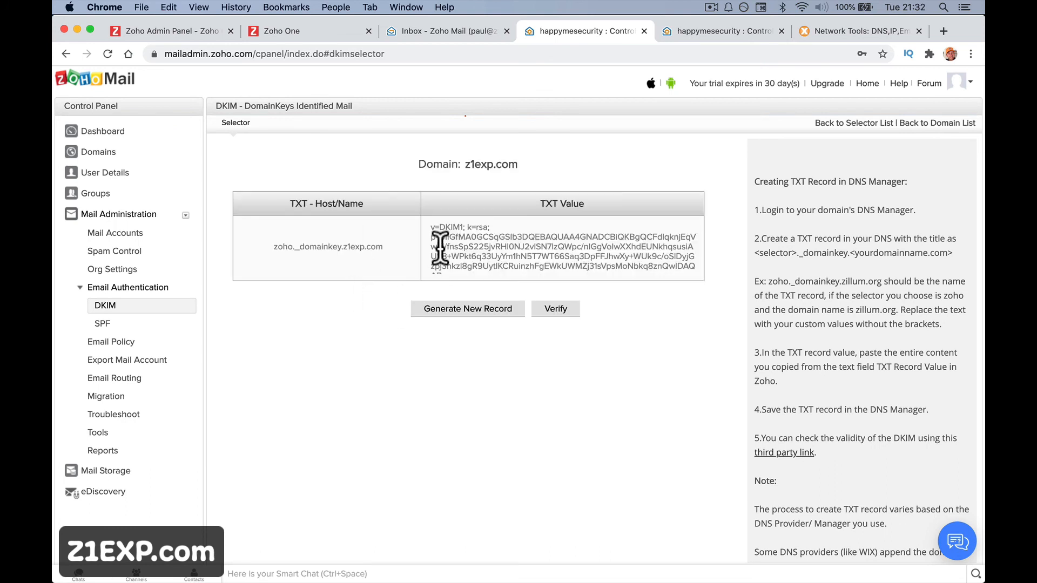
{"action": "triple_click", "coordinate": [438, 250]}
{"action": "key", "text": "super+c"}
Glance at the MX lookup results, then select the address bar to head to cloudflare.com
{"action": "left_click", "coordinate": [737, 33]}
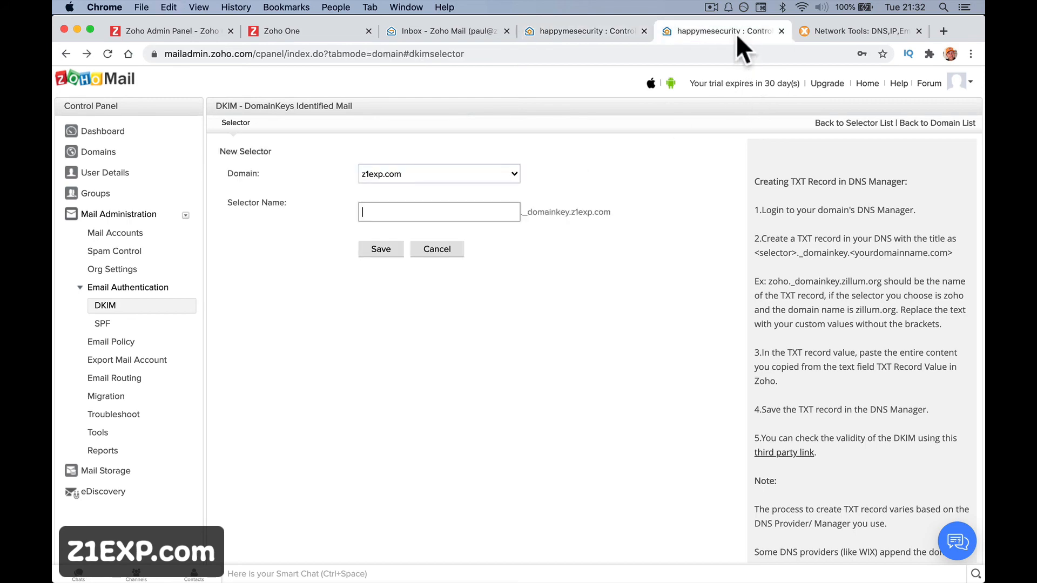
{"action": "left_click", "coordinate": [825, 31]}
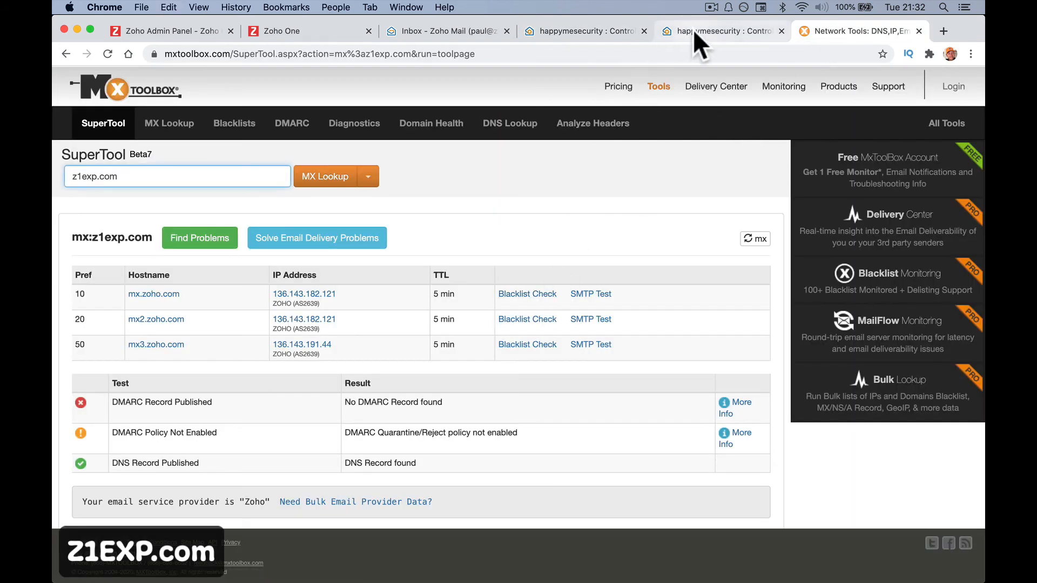
{"action": "left_click", "coordinate": [712, 31]}
{"action": "left_click", "coordinate": [677, 53]}
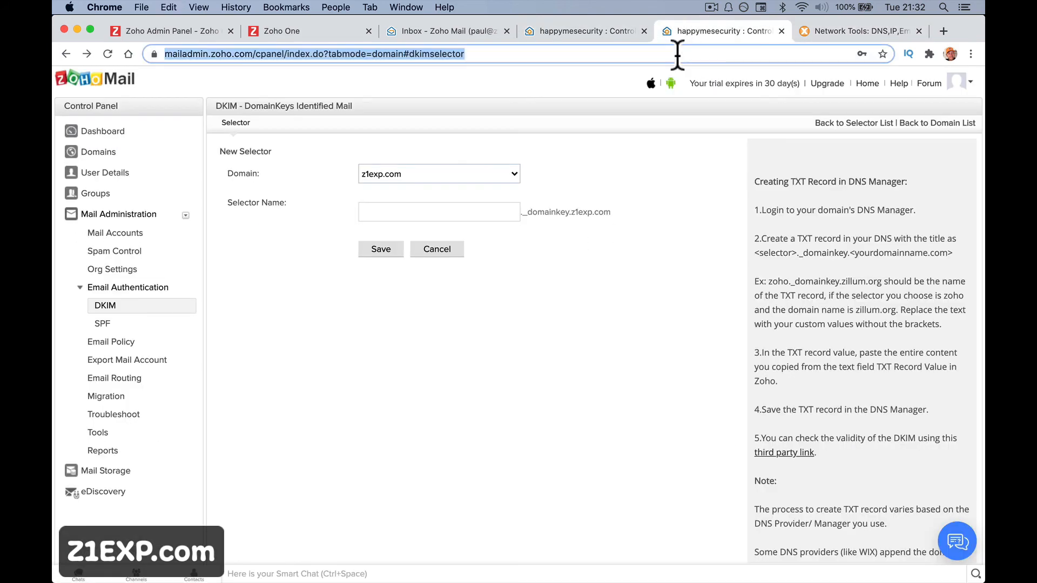
{"action": "type", "text": "cloudflare.com"}
In Cloudflare DNS, replace the zoho._domainkey TXT record's content with the new DKIM key and save
{"action": "key", "text": "Return"}
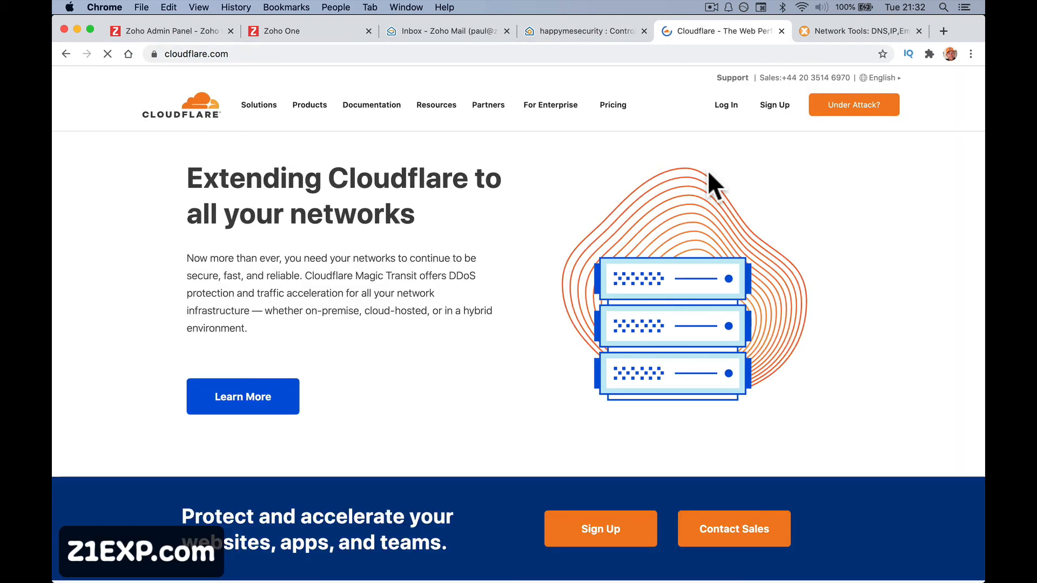
{"action": "left_click", "coordinate": [725, 104]}
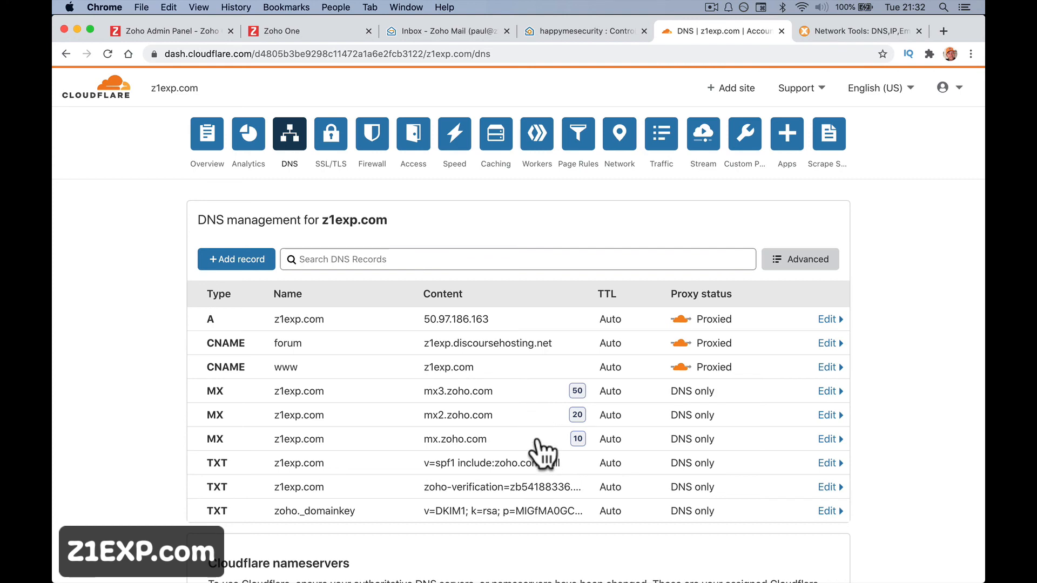
{"action": "left_click", "coordinate": [522, 511]}
{"action": "scroll", "coordinate": [514, 527], "scroll_direction": "down", "scroll_amount": 5}
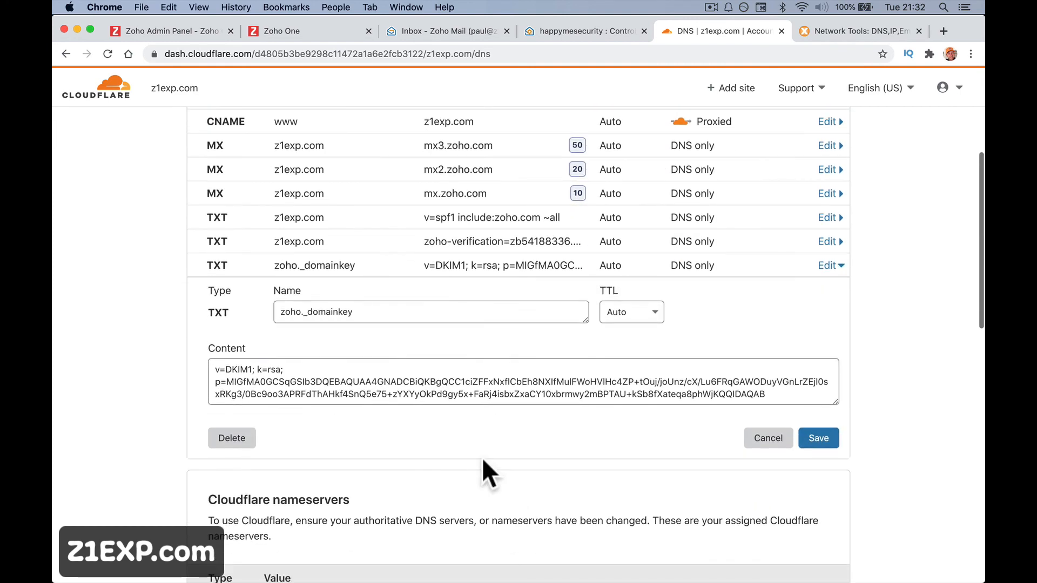
{"action": "left_click", "coordinate": [474, 388]}
{"action": "key", "text": "super+a"}
{"action": "key", "text": "super+v"}
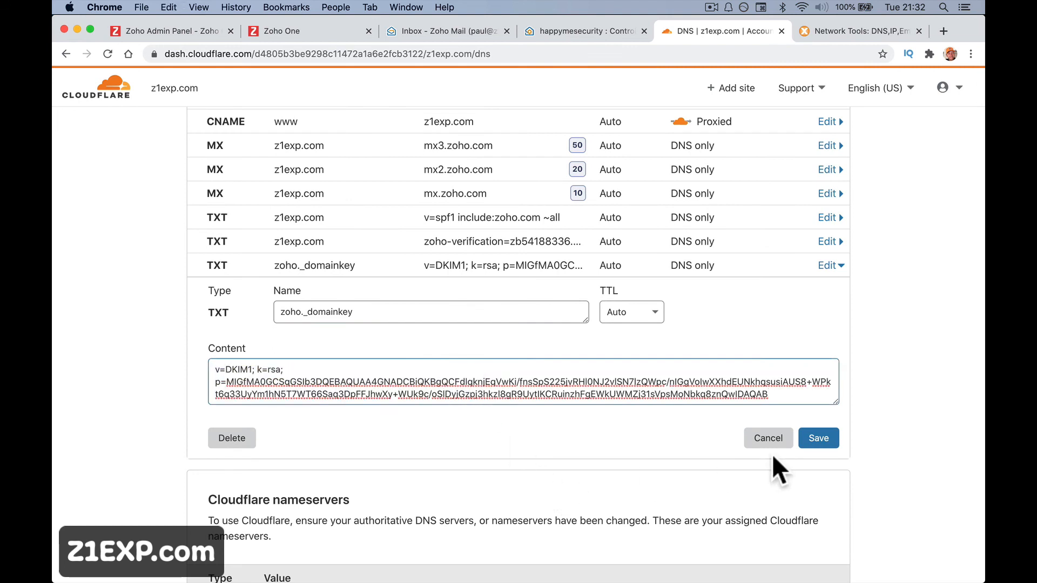
{"action": "left_click", "coordinate": [820, 439]}
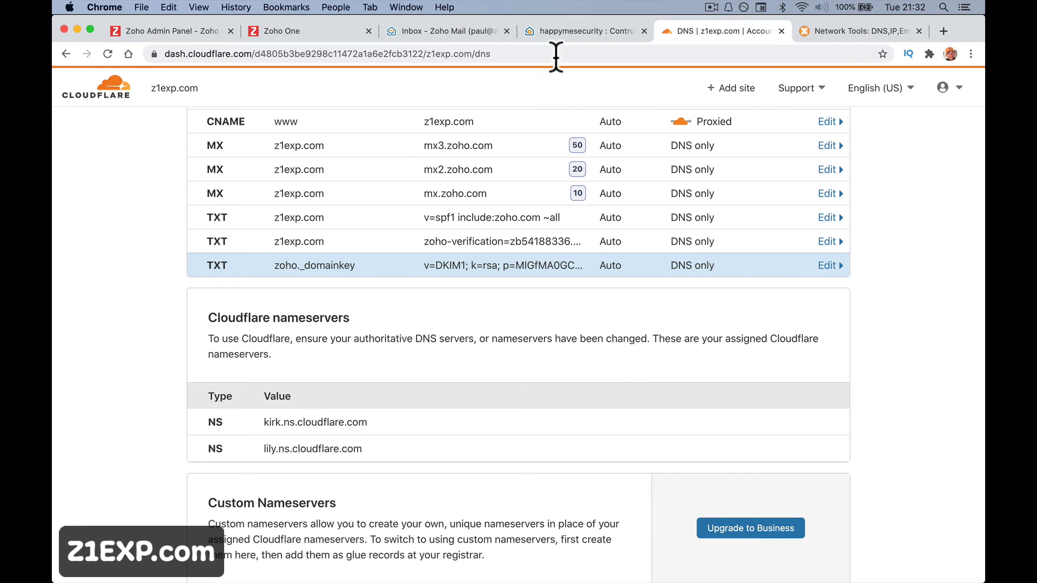
Back in Zoho, verify the zoho DKIM selector
{"action": "left_click", "coordinate": [567, 31]}
{"action": "left_click", "coordinate": [555, 310]}
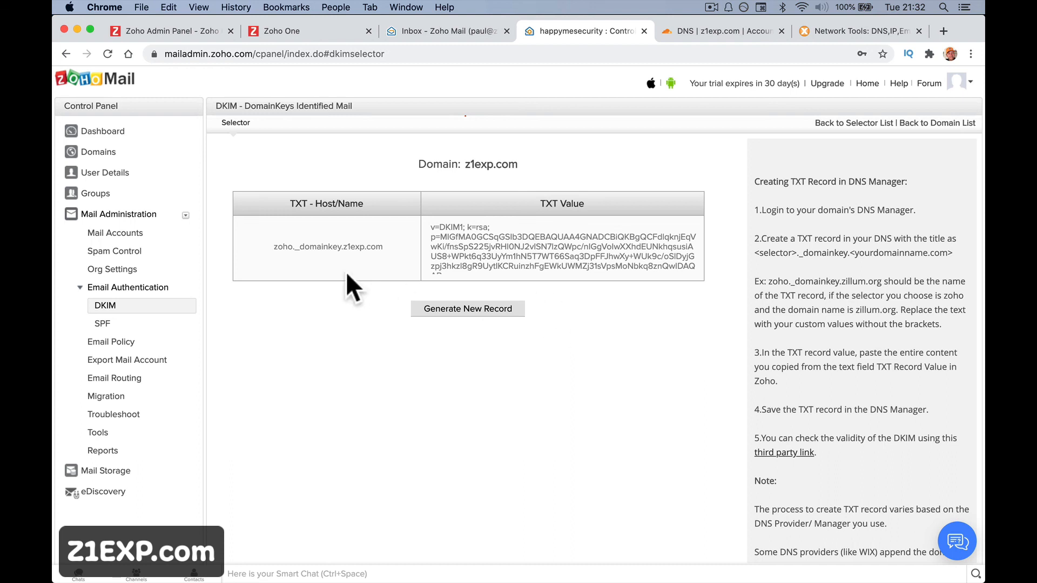
Return to the domains overview, where z1exp.com now shows a green DKIM tick
{"action": "left_click", "coordinate": [99, 151]}
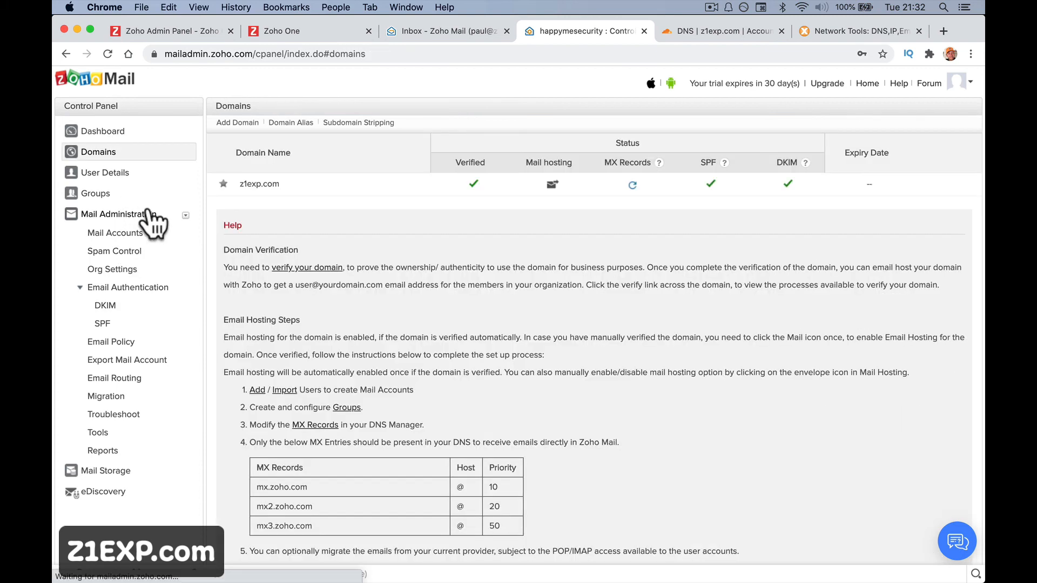
{"action": "mouse_move", "coordinate": [566, 184]}
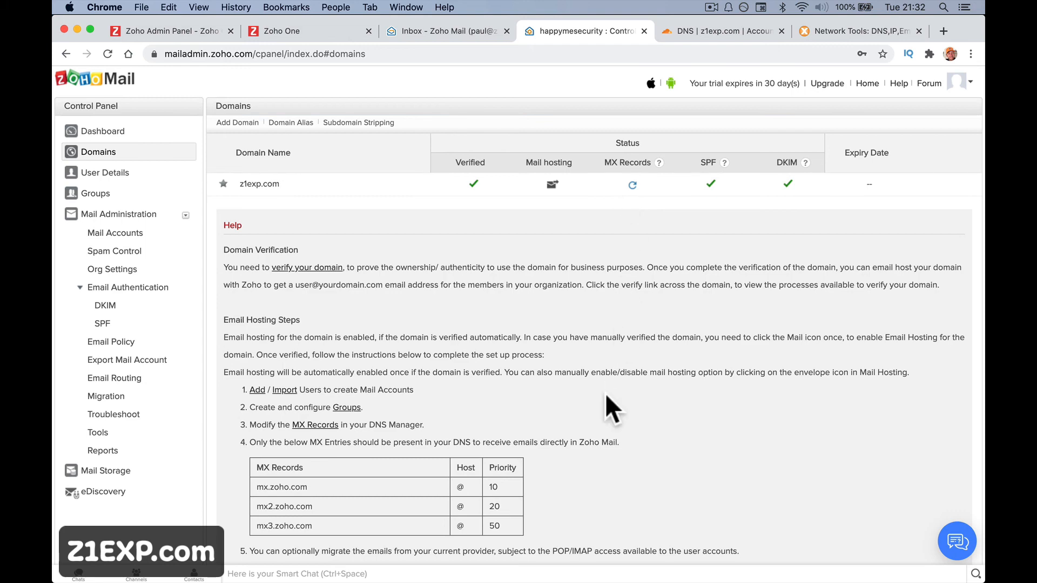
{"action": "left_click", "coordinate": [659, 163]}
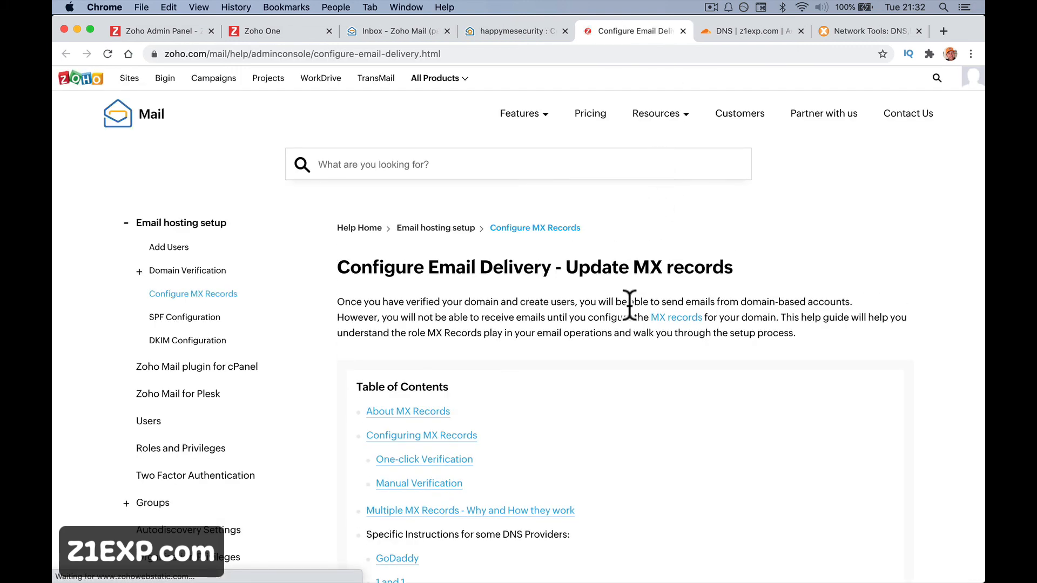
{"action": "scroll", "coordinate": [630, 306], "scroll_direction": "down", "scroll_amount": 10}
{"action": "scroll", "coordinate": [627, 303], "scroll_direction": "down", "scroll_amount": 5}
{"action": "scroll", "coordinate": [627, 304], "scroll_direction": "down", "scroll_amount": 4}
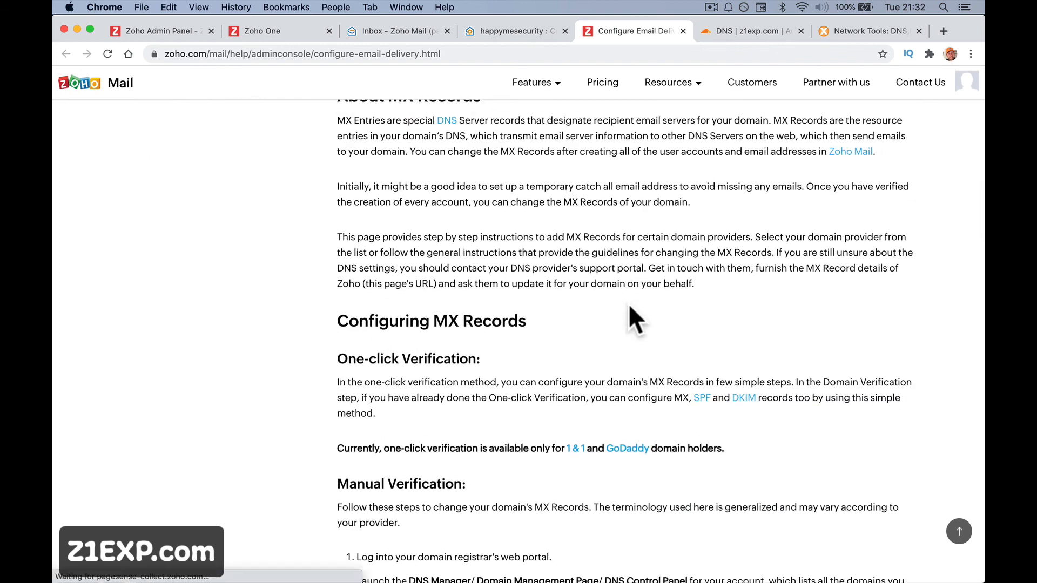
{"action": "scroll", "coordinate": [628, 304], "scroll_direction": "down", "scroll_amount": 5}
{"action": "scroll", "coordinate": [628, 304], "scroll_direction": "down", "scroll_amount": 5}
{"action": "scroll", "coordinate": [628, 304], "scroll_direction": "down", "scroll_amount": 4}
{"action": "scroll", "coordinate": [628, 304], "scroll_direction": "down", "scroll_amount": 3}
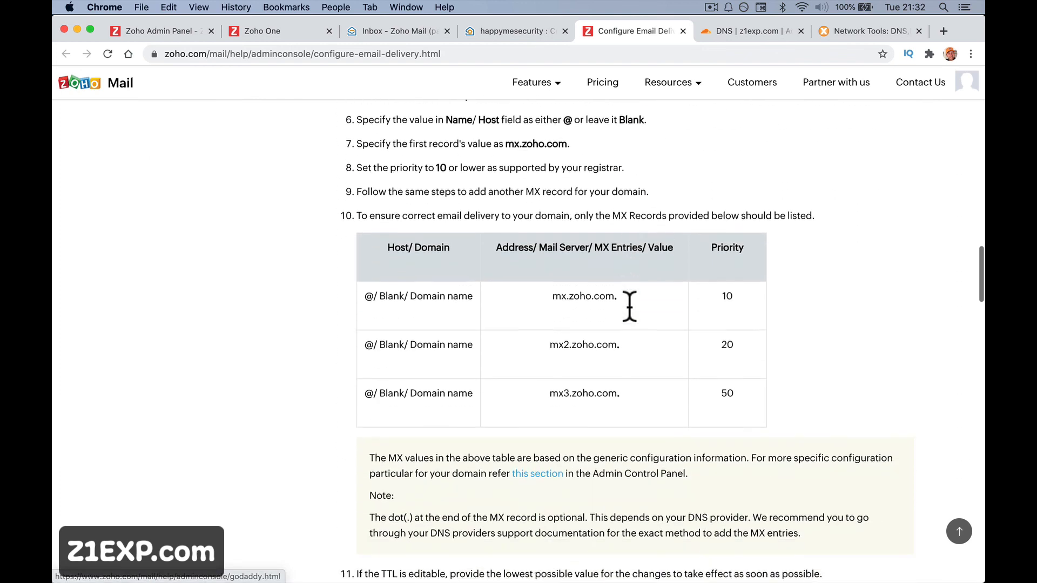
{"action": "scroll", "coordinate": [628, 305], "scroll_direction": "down", "scroll_amount": 2}
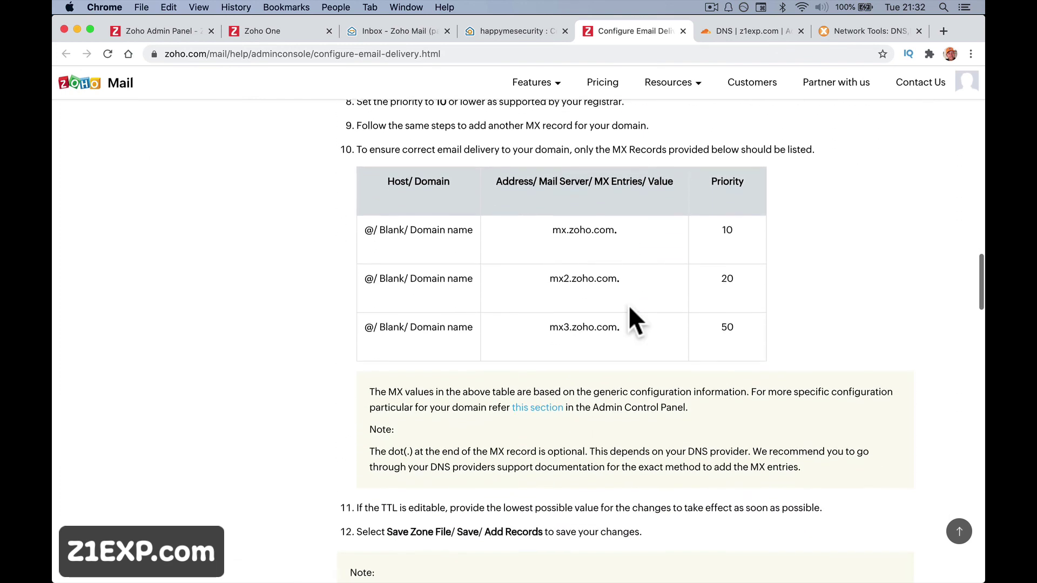
{"action": "double_click", "coordinate": [614, 230]}
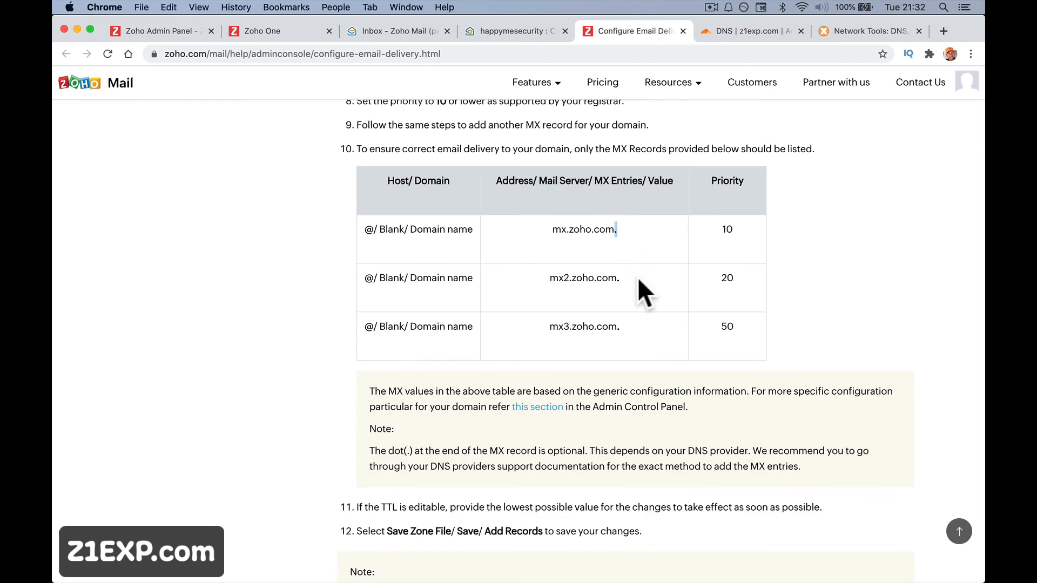
{"action": "scroll", "coordinate": [638, 278], "scroll_direction": "down", "scroll_amount": 4}
{"action": "scroll", "coordinate": [637, 277], "scroll_direction": "down", "scroll_amount": 3}
{"action": "scroll", "coordinate": [637, 277], "scroll_direction": "up", "scroll_amount": 5}
{"action": "scroll", "coordinate": [638, 277], "scroll_direction": "up", "scroll_amount": 3}
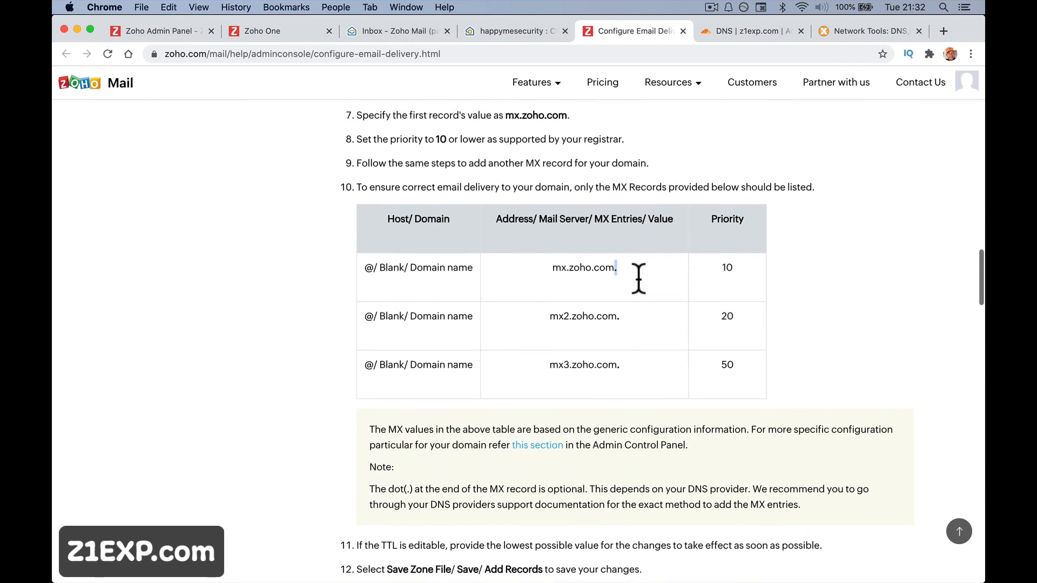
{"action": "scroll", "coordinate": [630, 159], "scroll_direction": "down", "scroll_amount": 3}
{"action": "scroll", "coordinate": [629, 159], "scroll_direction": "down", "scroll_amount": 8}
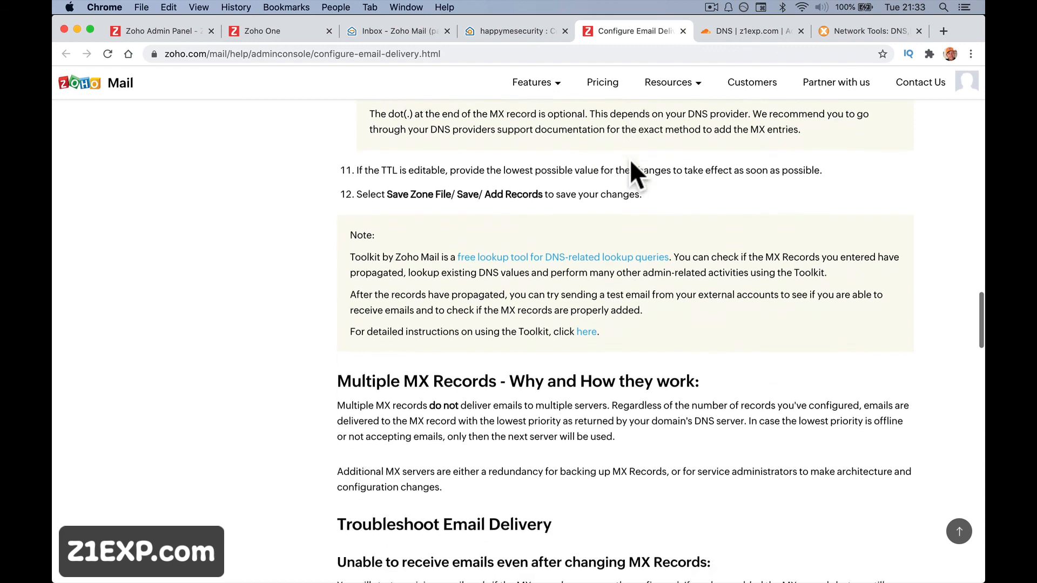
{"action": "scroll", "coordinate": [630, 160], "scroll_direction": "down", "scroll_amount": 4}
{"action": "scroll", "coordinate": [629, 159], "scroll_direction": "down", "scroll_amount": 5}
Recheck z1exp.com's MX records to get the green tick, then reload the Zoho Mail inbox
{"action": "left_click", "coordinate": [517, 30]}
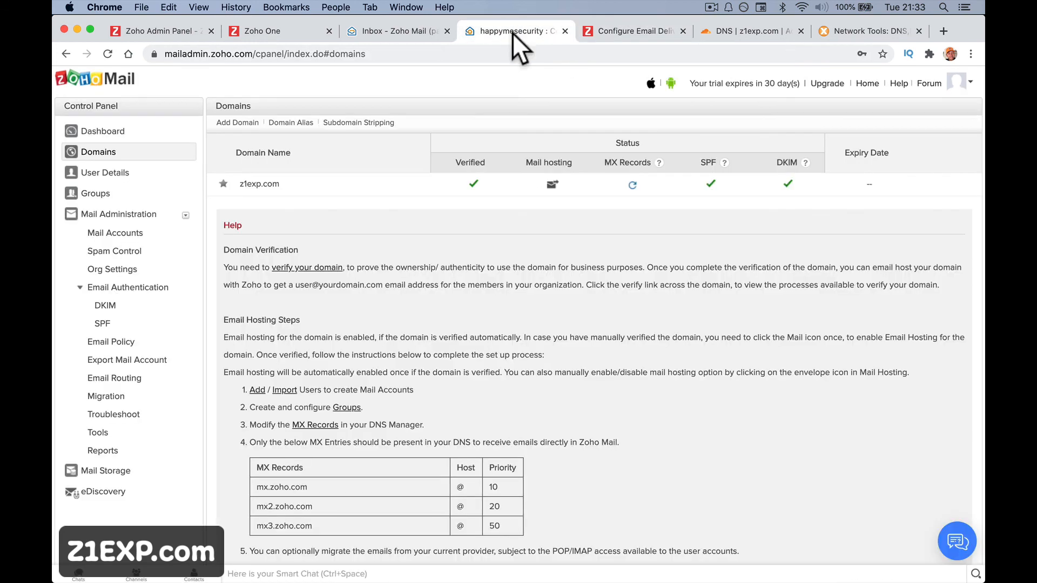
{"action": "left_click", "coordinate": [632, 184]}
{"action": "left_click", "coordinate": [394, 30]}
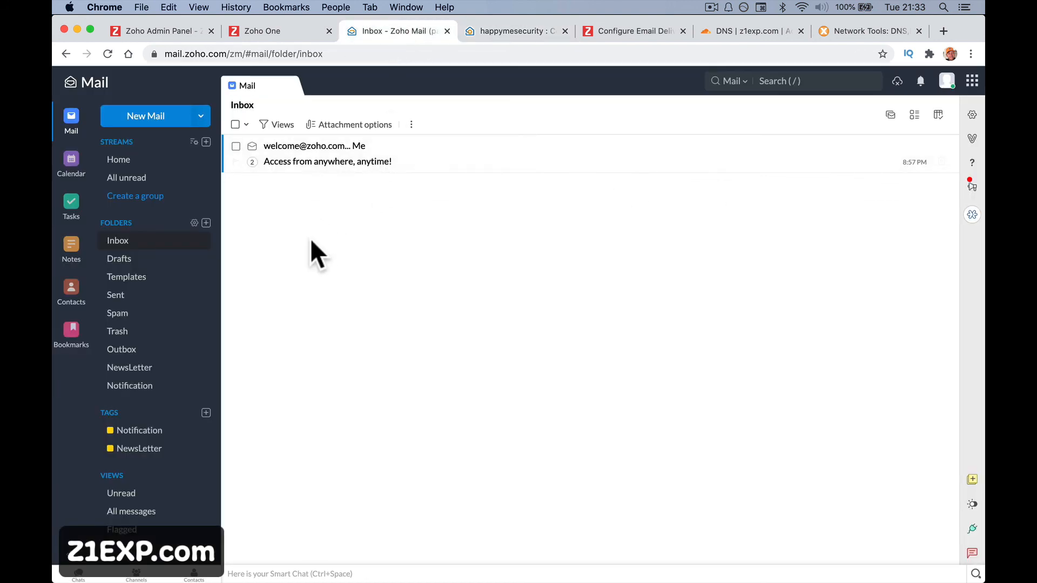
{"action": "left_click", "coordinate": [107, 54]}
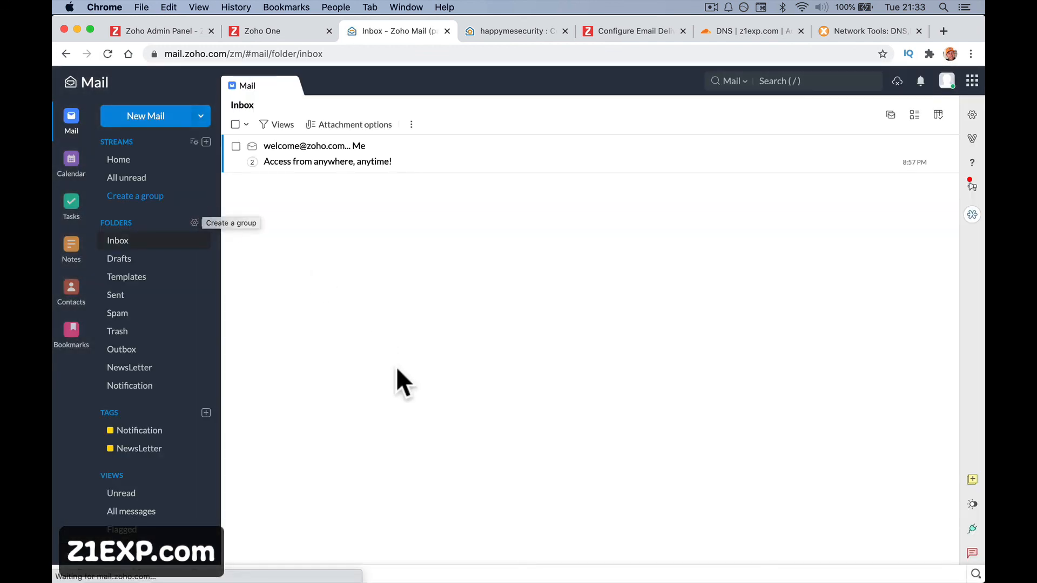
From Apple Mail, send 'Hello Test 2133' with body 'Test 3rd time' to the z1exp.com address
{"action": "mouse_move", "coordinate": [368, 567]}
{"action": "left_click", "coordinate": [320, 554]}
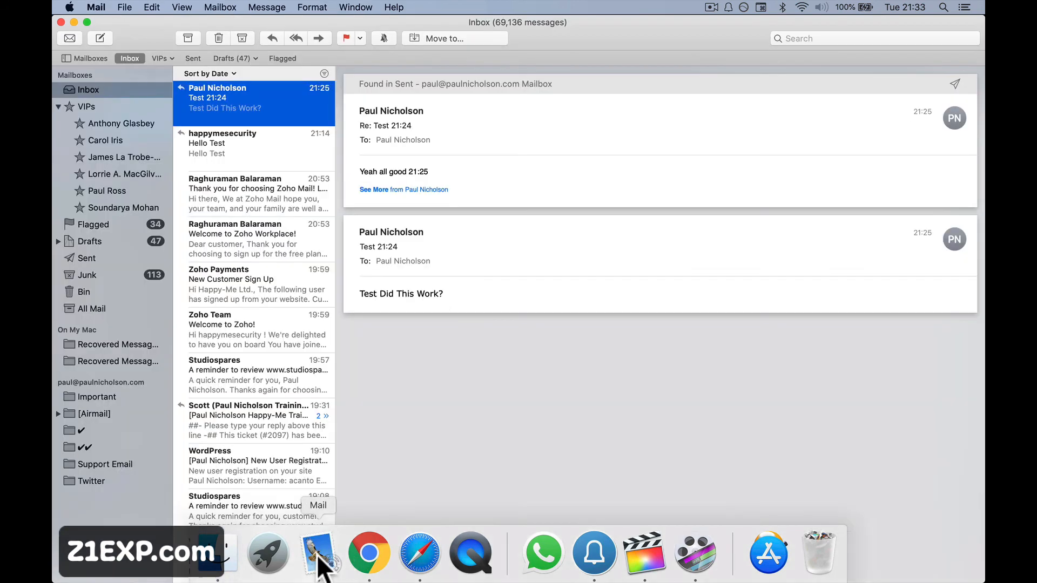
{"action": "key", "text": "super+n"}
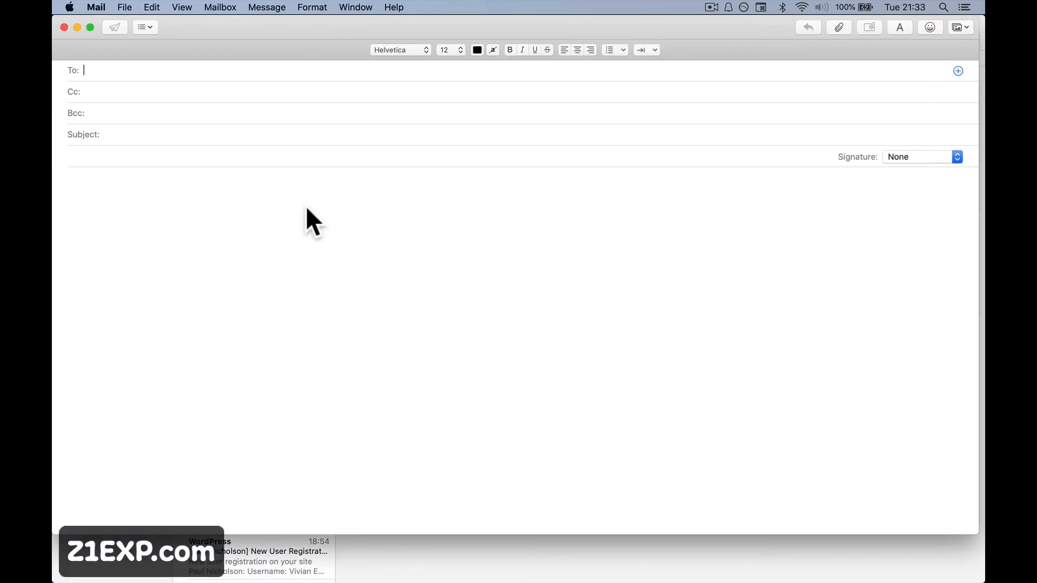
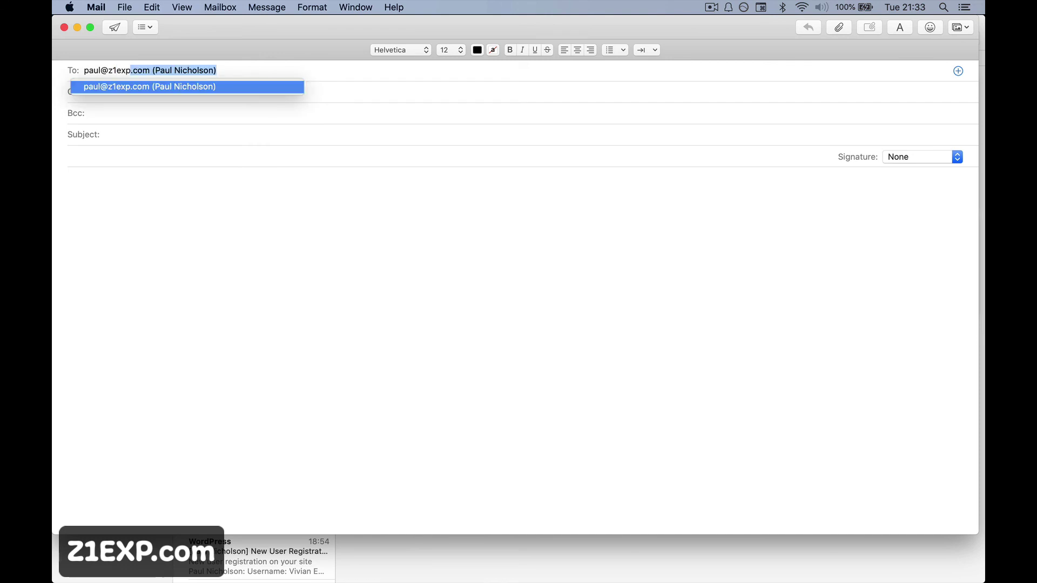
{"action": "key", "text": "Tab"}
{"action": "key", "text": "Tab"}
{"action": "key", "text": "Tab"}
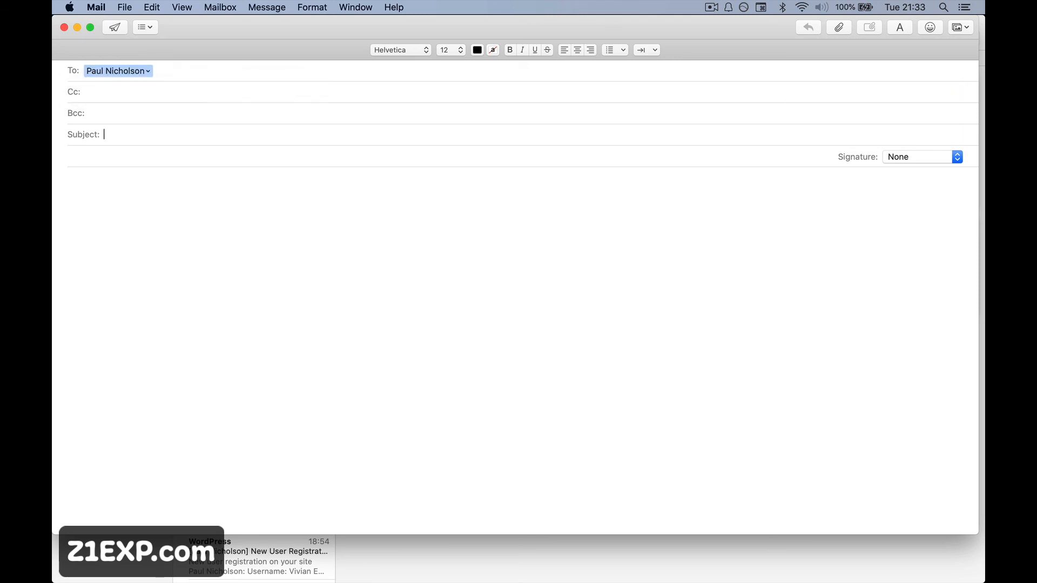
{"action": "type", "text": "Hello"}
{"action": "type", "text": " Te"}
{"action": "type", "text": "st 212"}
{"action": "type", "text": "est 3rd ti"}
{"action": "type", "text": "me"}
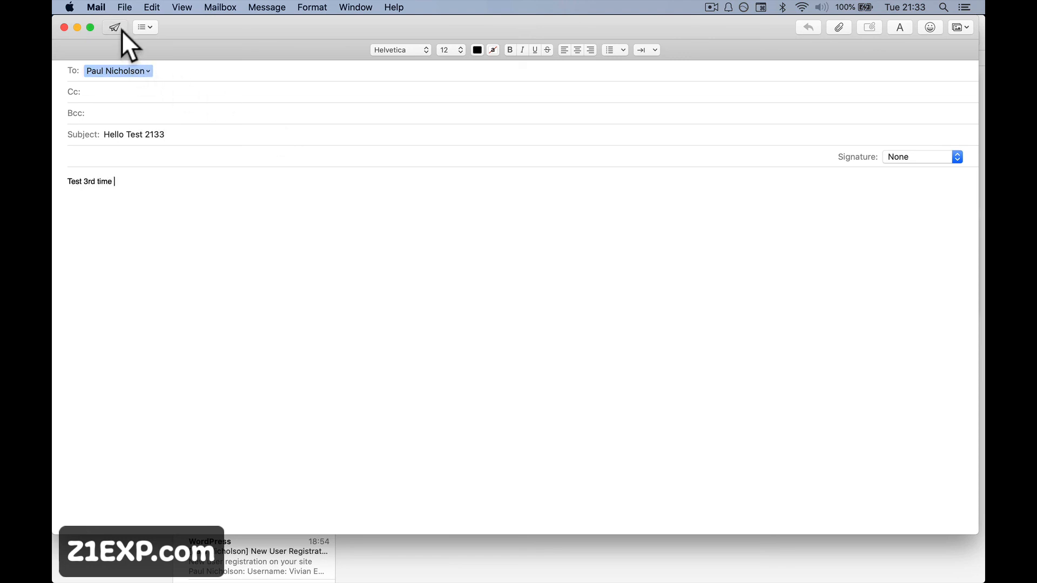
{"action": "left_click", "coordinate": [114, 27]}
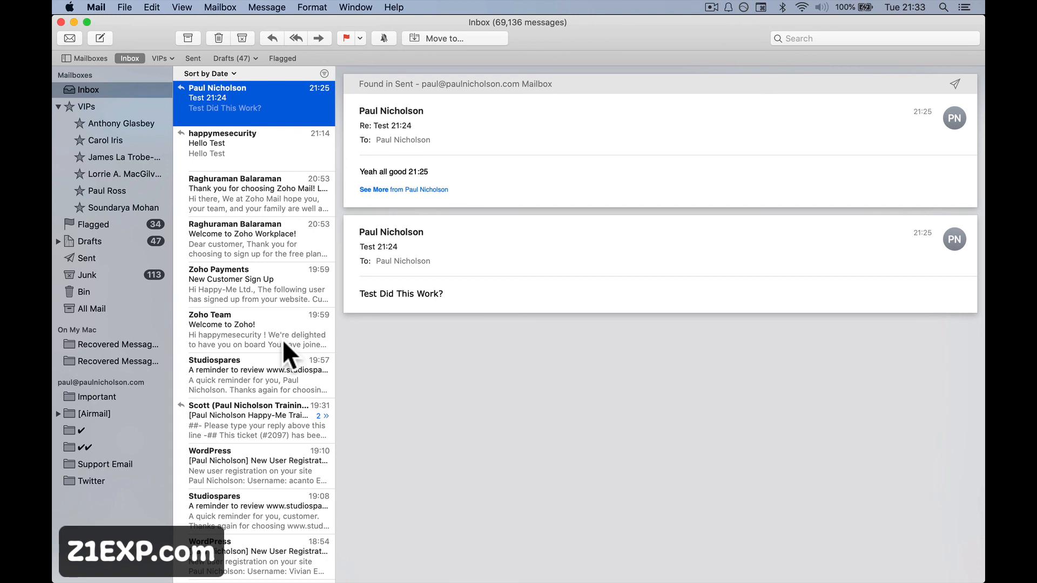
In Zoho Mail, reply 'Yeah all worked.' to Hello Test 2133, send it, and return to Apple Mail
{"action": "mouse_move", "coordinate": [368, 576]}
{"action": "left_click", "coordinate": [369, 555]}
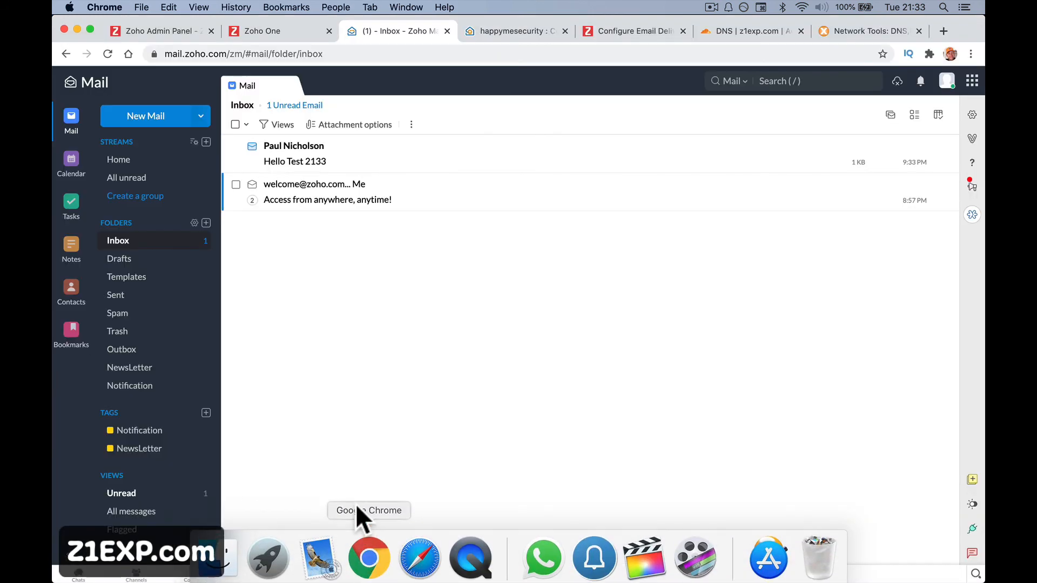
{"action": "left_click", "coordinate": [455, 168]}
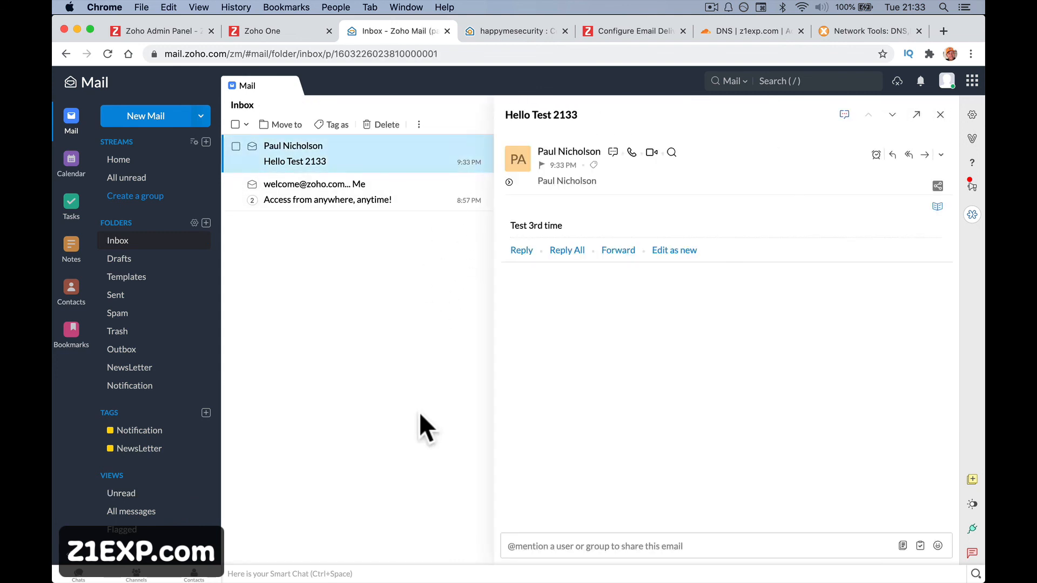
{"action": "left_click", "coordinate": [520, 250]}
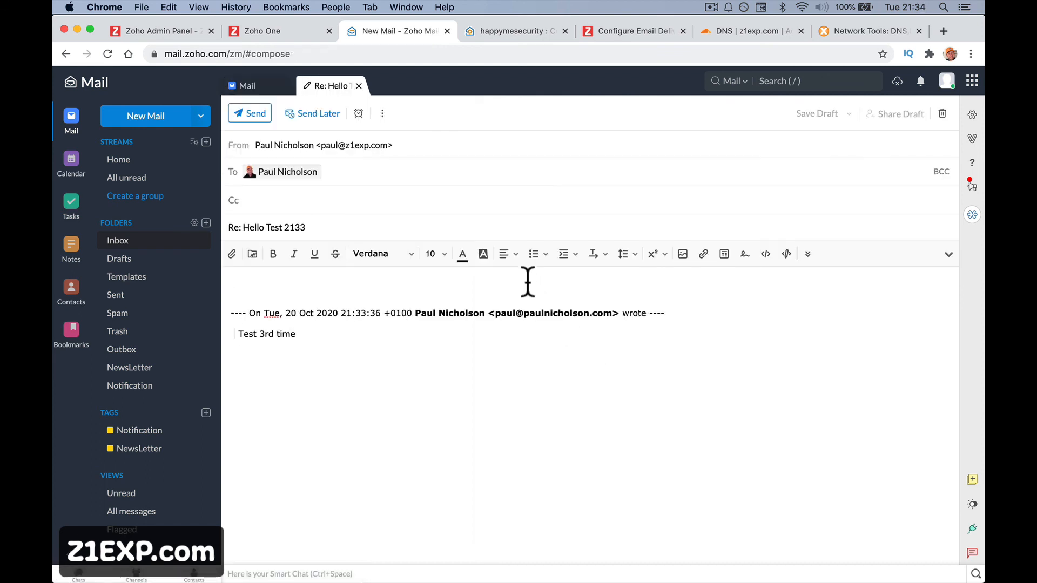
{"action": "type", "text": "Yeh "}
{"action": "type", "text": "ah "}
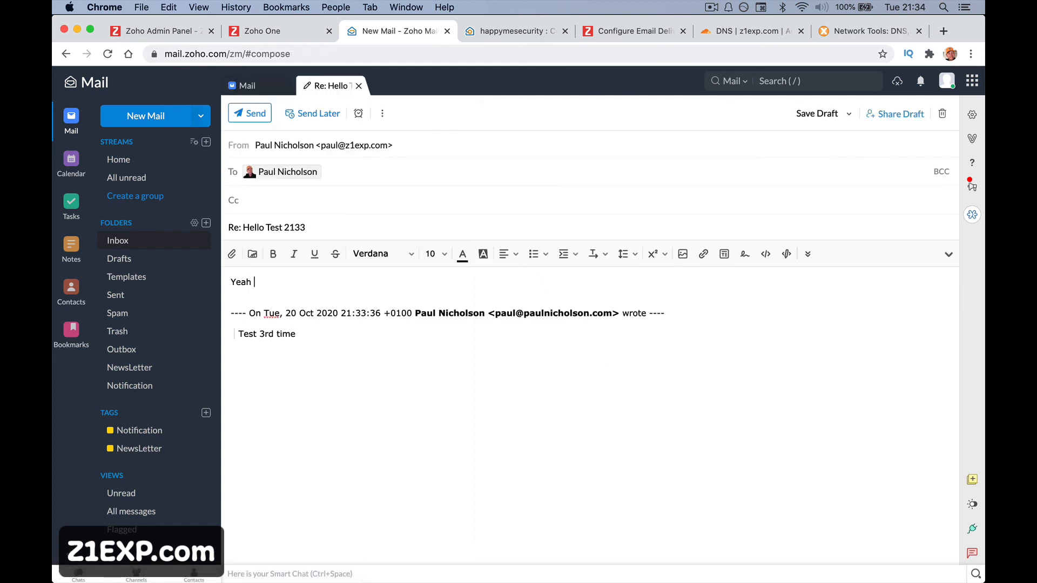
{"action": "type", "text": "all word"}
{"action": "key", "text": "BackSpace"}
{"action": "type", "text": "ked."}
{"action": "left_click", "coordinate": [251, 114]}
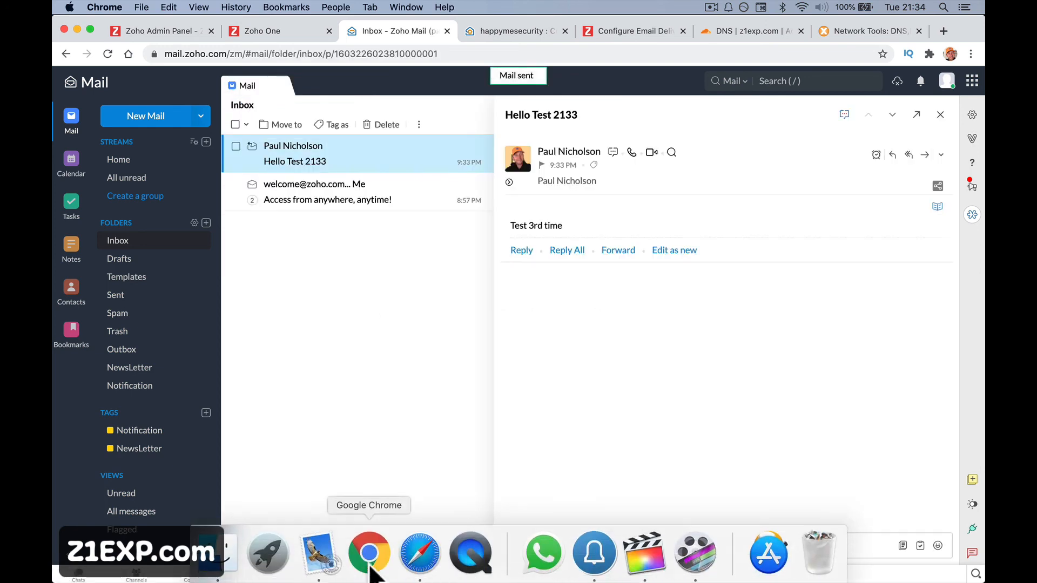
{"action": "left_click", "coordinate": [322, 559]}
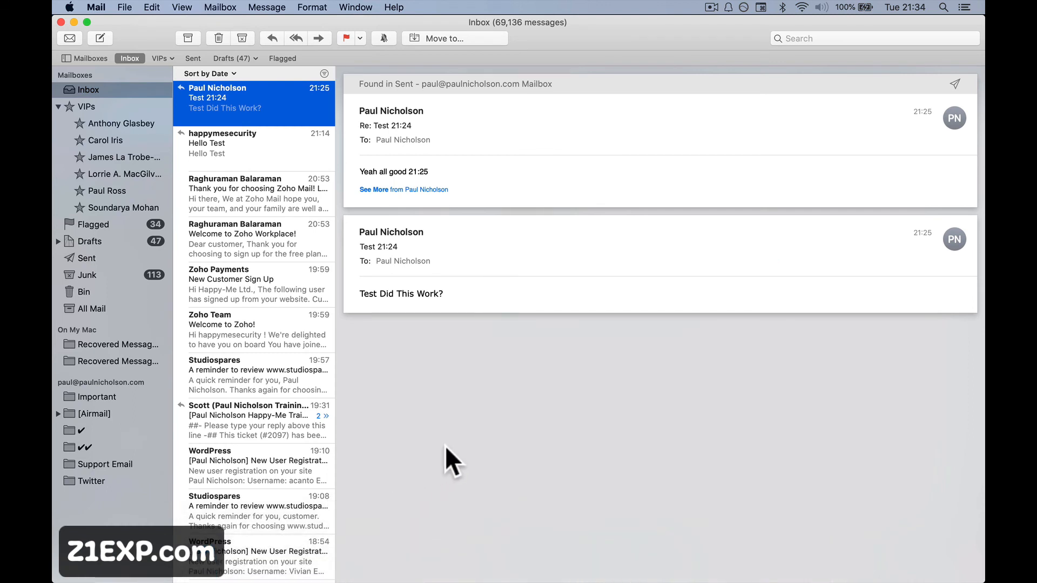
Open the newly arrived 'Re: Hello Test 2133' reply in Apple Mail
{"action": "left_click", "coordinate": [262, 105]}
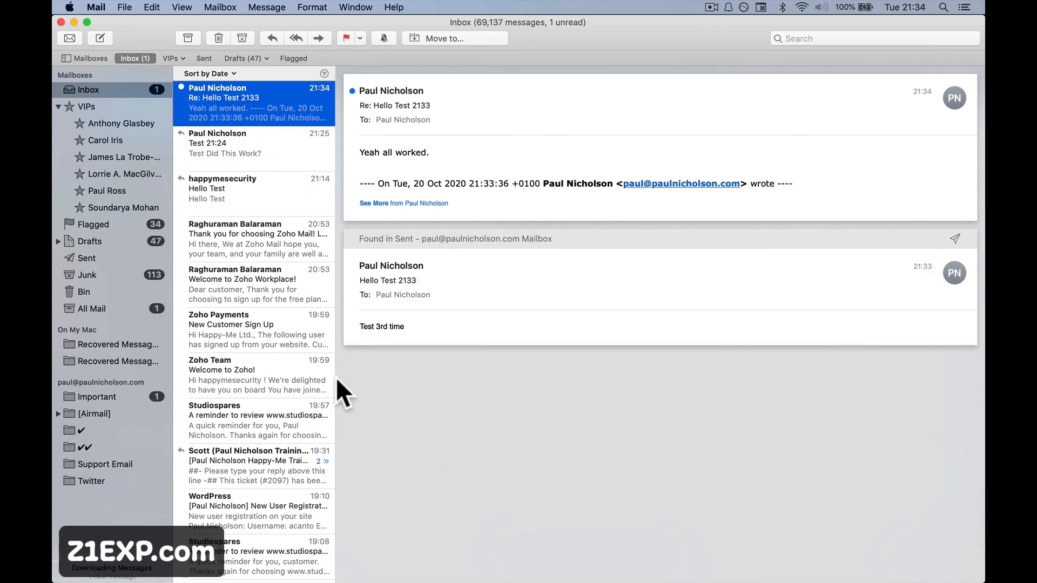
Back in Zoho Mail, close the open message, leaving the two-message Hello Test 2133 thread in the inbox
{"action": "mouse_move", "coordinate": [368, 579]}
{"action": "left_click", "coordinate": [369, 555]}
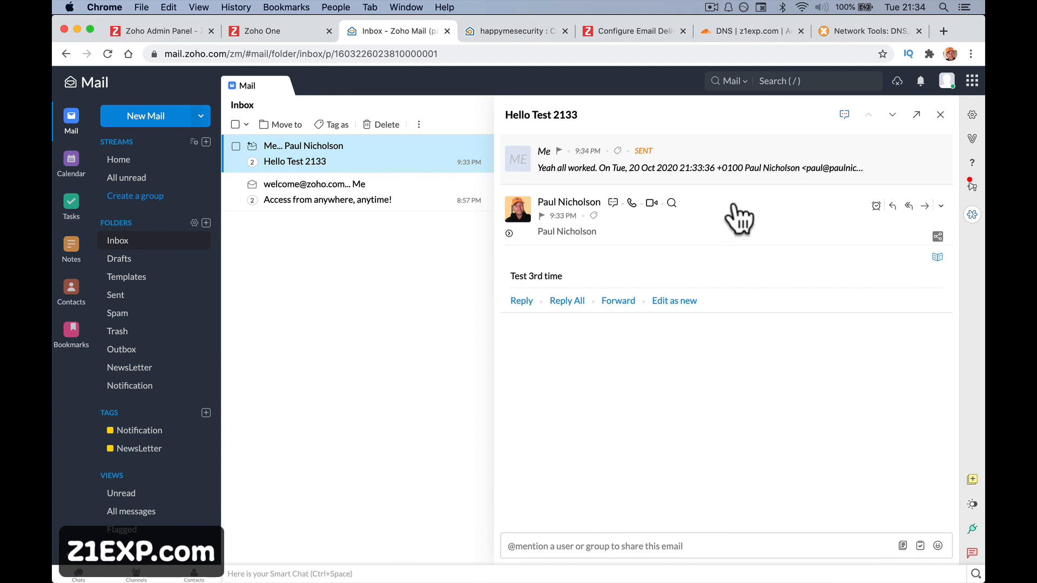
{"action": "left_click", "coordinate": [940, 114]}
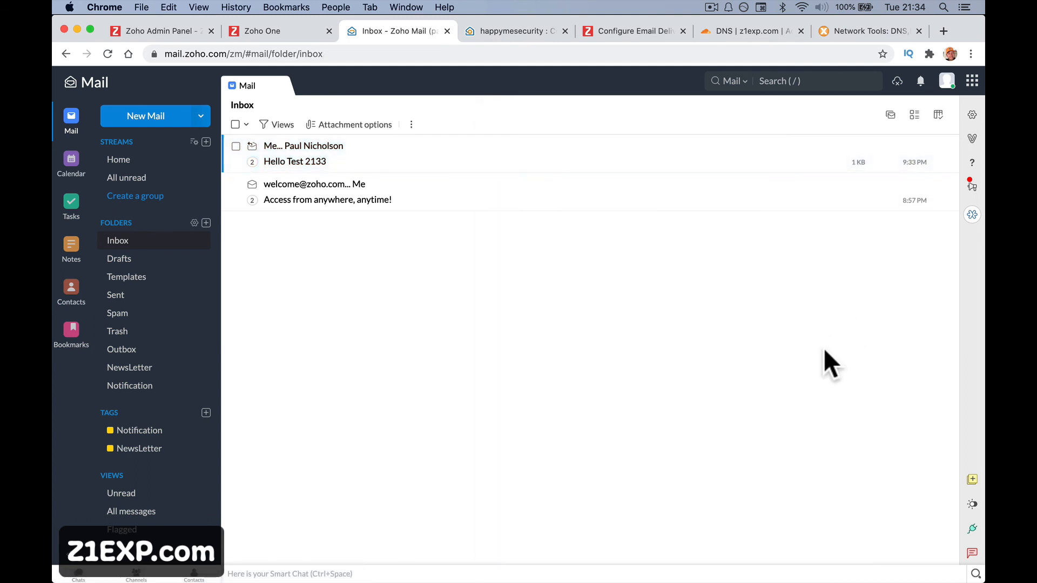